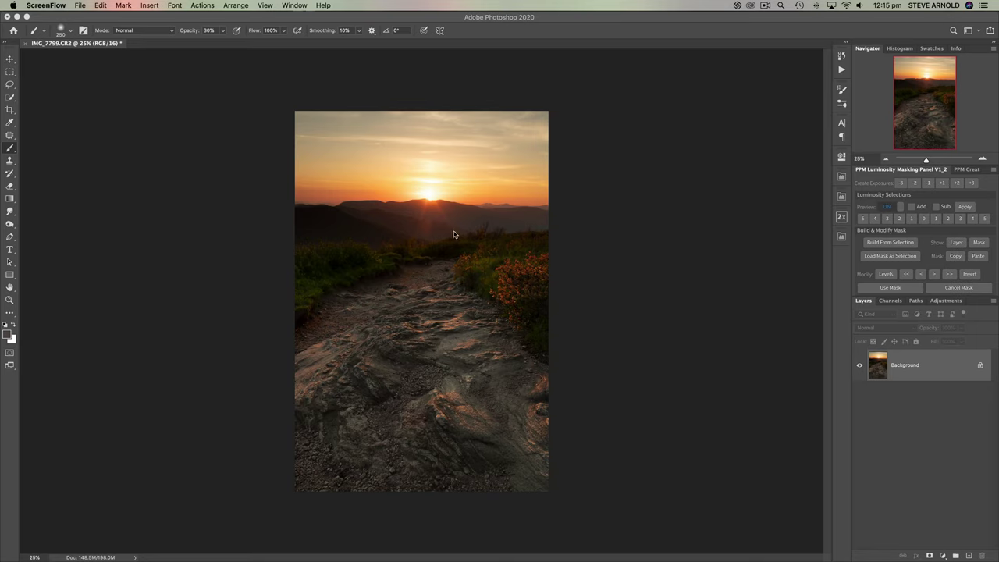
- Add a Curves adjustment layer, raising the highlights and anchoring the shadows at input 83, output 83, and compare it with the original
left_click(943, 556)
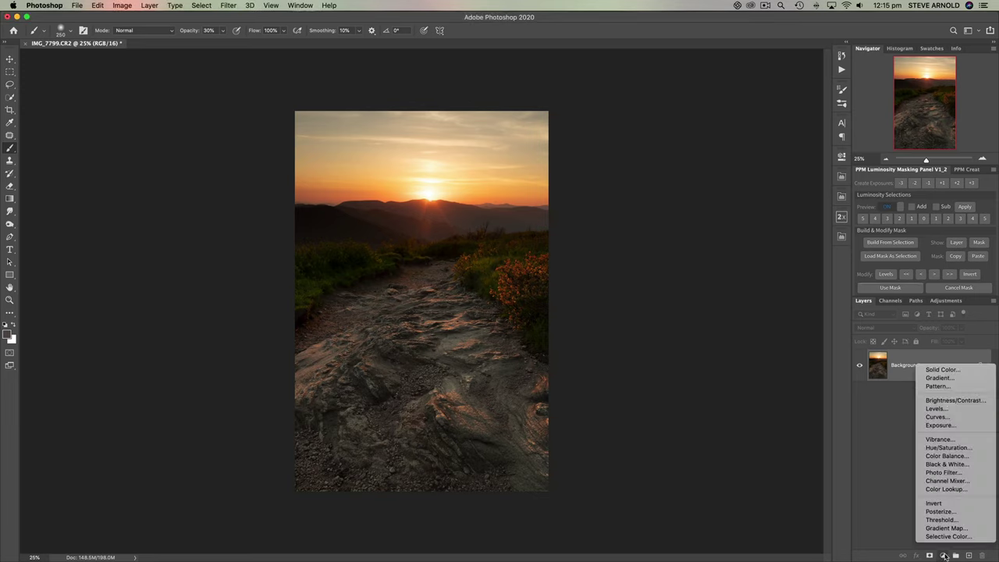
left_click(948, 416)
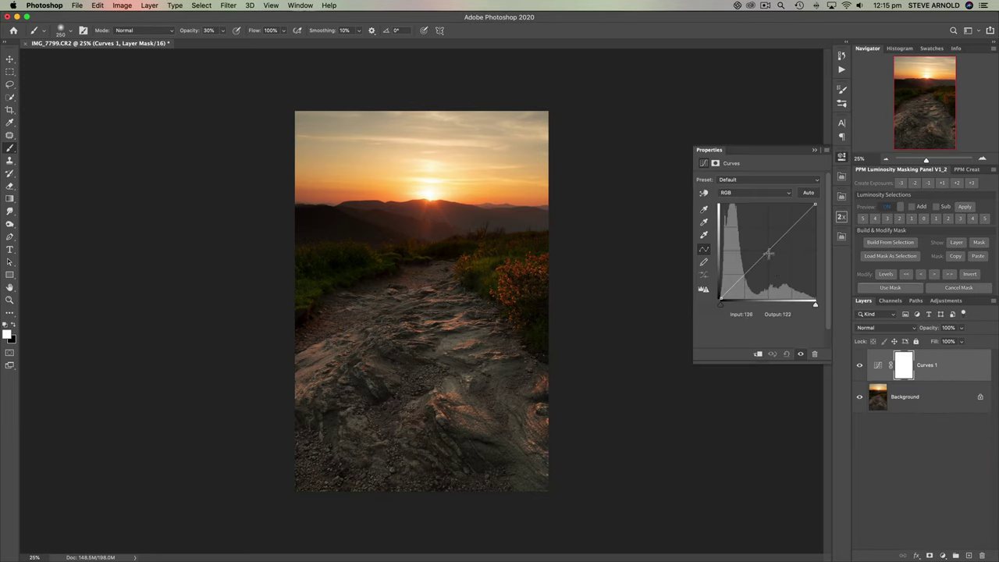
left_click_drag(792, 228, 792, 224)
left_click_drag(754, 264, 752, 269)
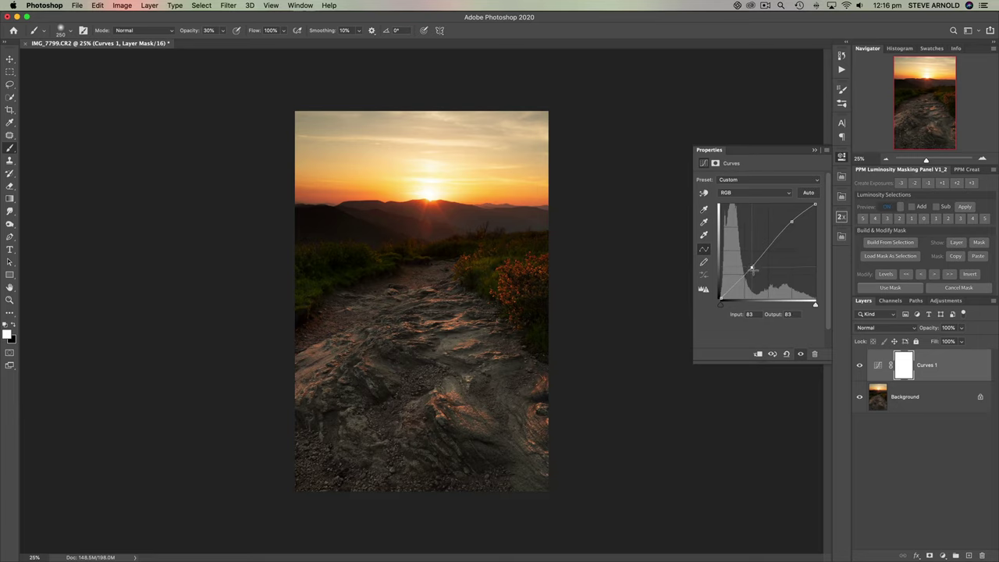
left_click(792, 222)
left_click_drag(792, 221, 792, 219)
left_click(860, 365)
left_click(860, 366)
left_click(860, 366)
left_click(861, 366)
- Invert the Curves 1 mask and paint the rocky foreground path white with a 1200 px brush at 100% opacity
left_click(902, 372)
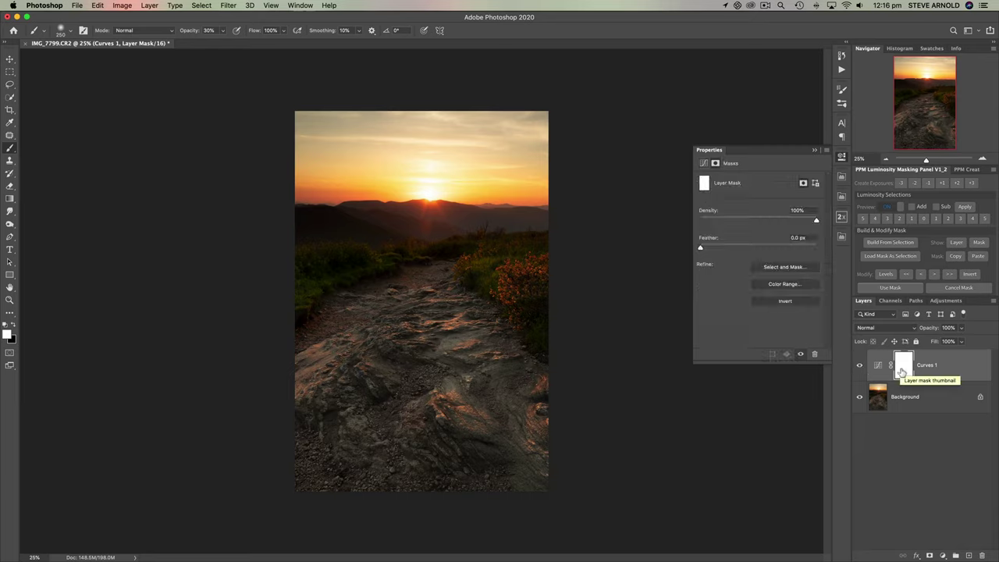
key("super+i")
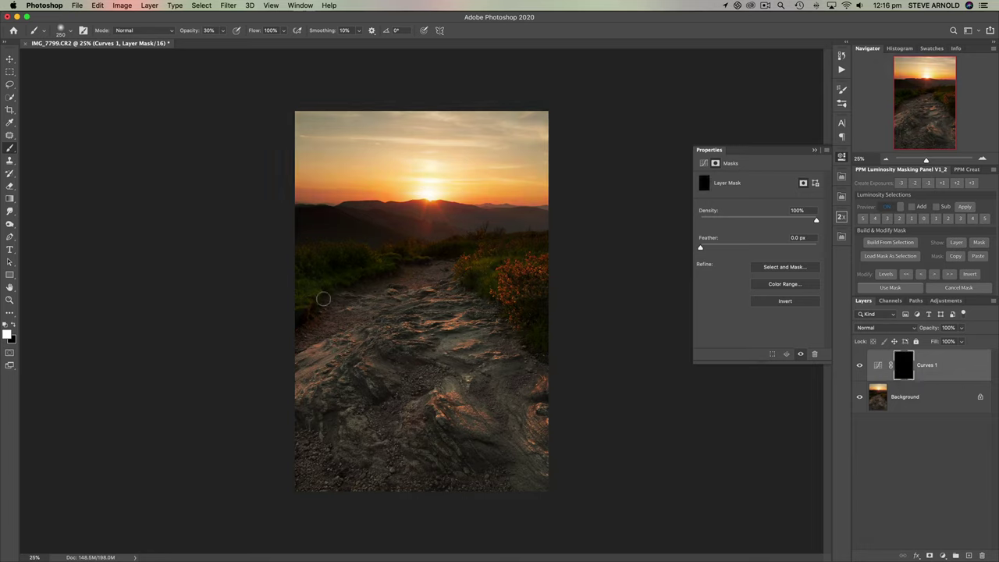
key("0")
key("bracketright")
key("bracketright")
key("bracketright")
key("bracketright")
key("bracketright")
key("bracketright")
key("bracketright")
key("bracketright")
mouse_move(437, 324)
left_mouse_down()
mouse_move(346, 363)
mouse_move(339, 401)
mouse_move(446, 331)
mouse_move(553, 456)
mouse_move(434, 345)
mouse_move(410, 415)
mouse_move(308, 431)
mouse_move(494, 464)
mouse_move(429, 455)
mouse_move(499, 400)
mouse_move(432, 284)
mouse_move(371, 332)
mouse_move(305, 363)
mouse_move(457, 295)
mouse_move(471, 364)
mouse_move(562, 416)
mouse_move(445, 343)
mouse_move(422, 283)
mouse_move(558, 408)
mouse_move(463, 373)
mouse_move(402, 308)
left_mouse_up()
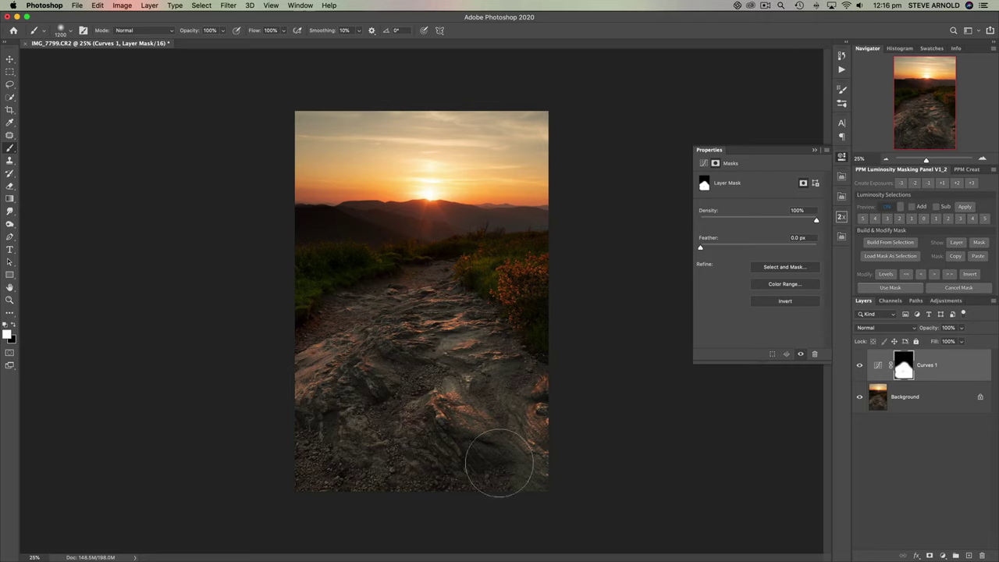
left_click(860, 366)
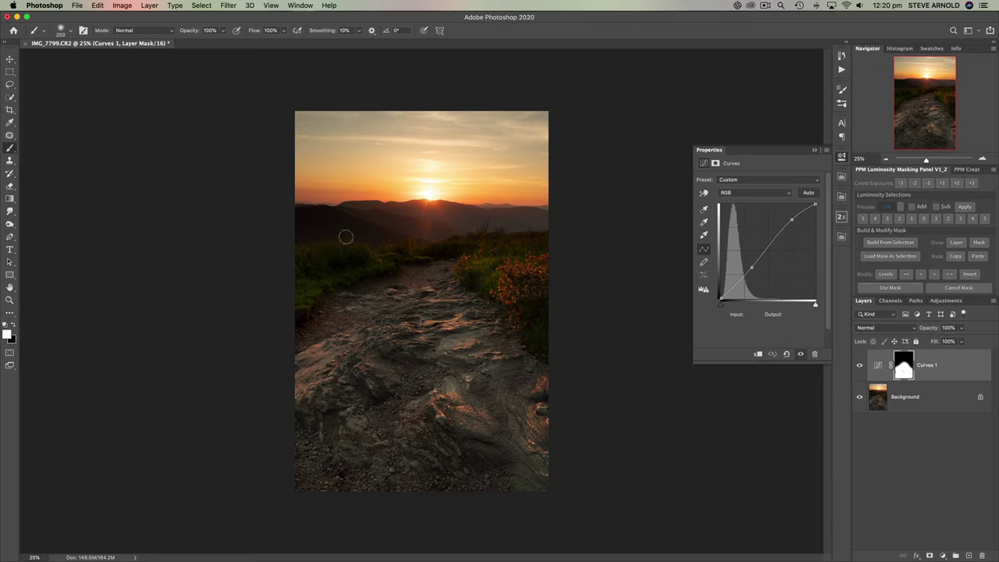
left_click(889, 288)
left_click(937, 220)
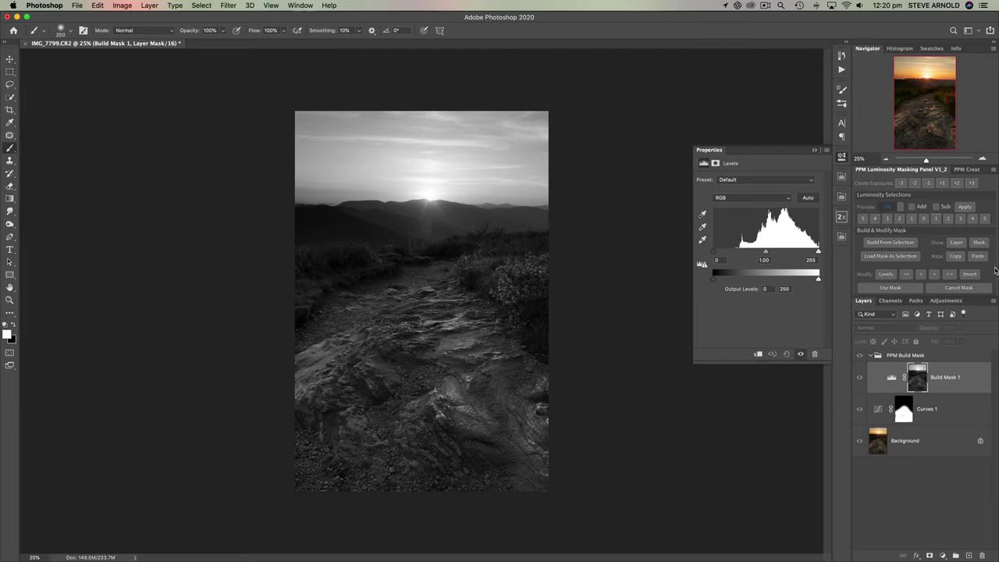
left_click(958, 287)
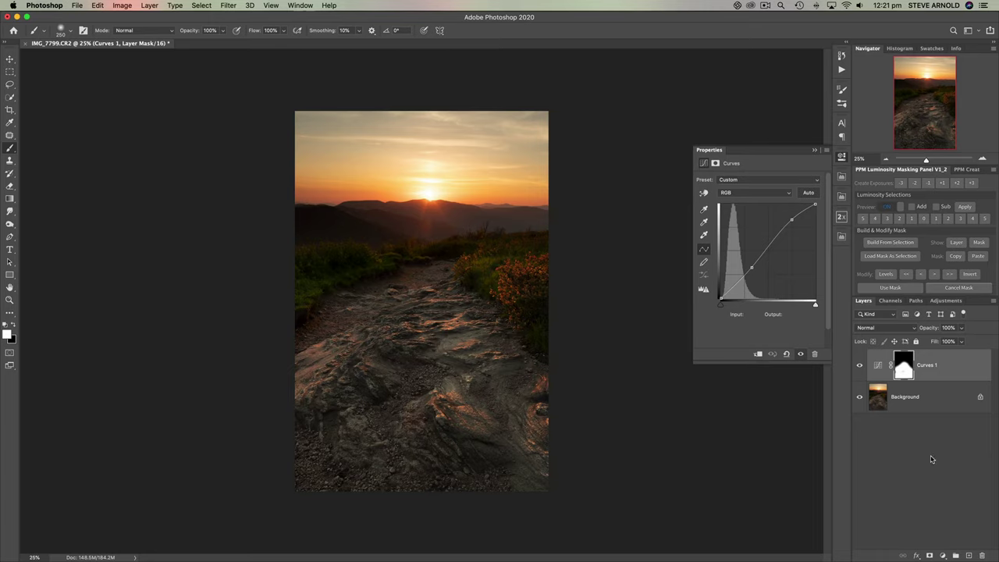
- Add a second Curves adjustment layer lifting the midtones from input 128 to output 185, and invert its mask to black
left_click(943, 556)
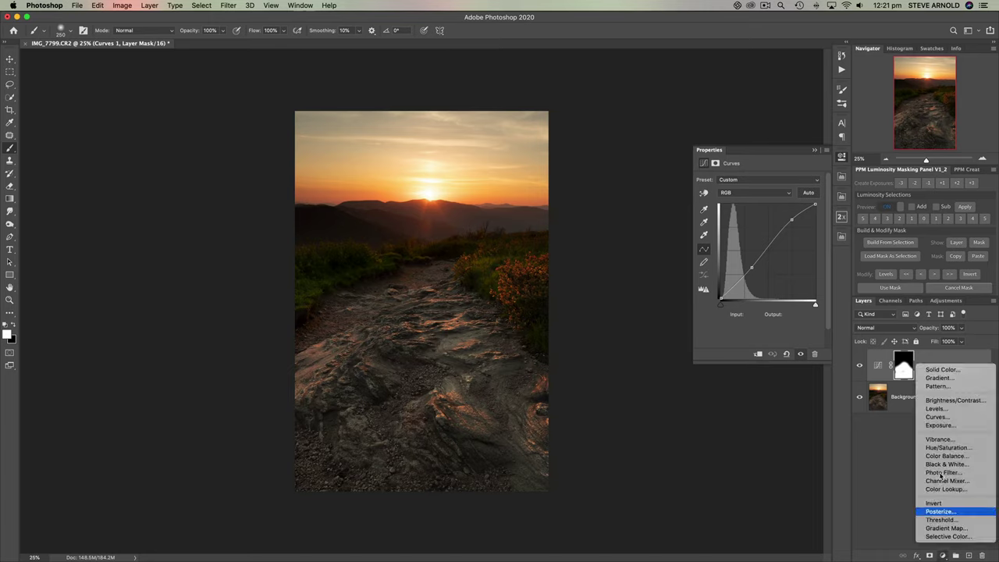
left_click(937, 418)
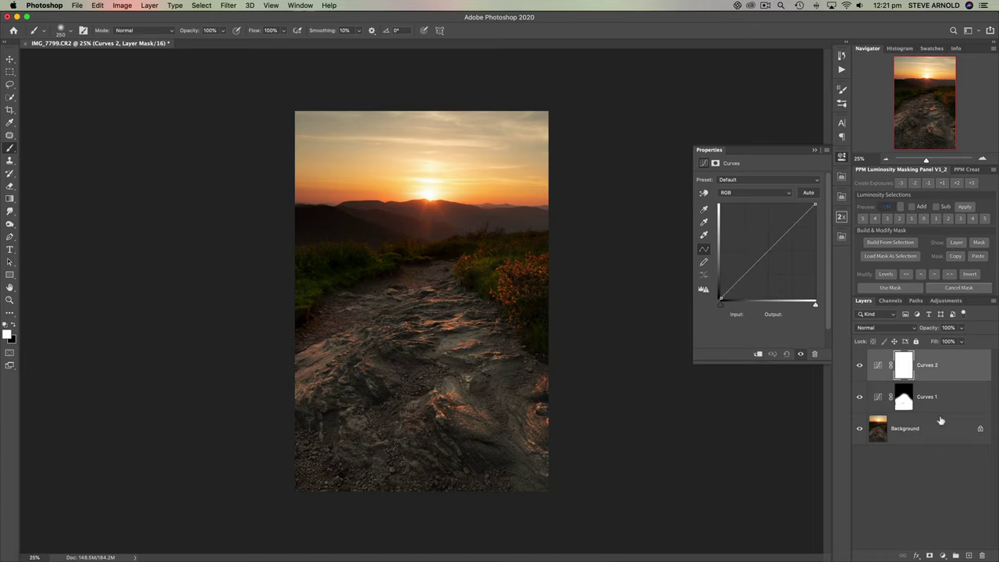
left_click_drag(769, 252, 769, 230)
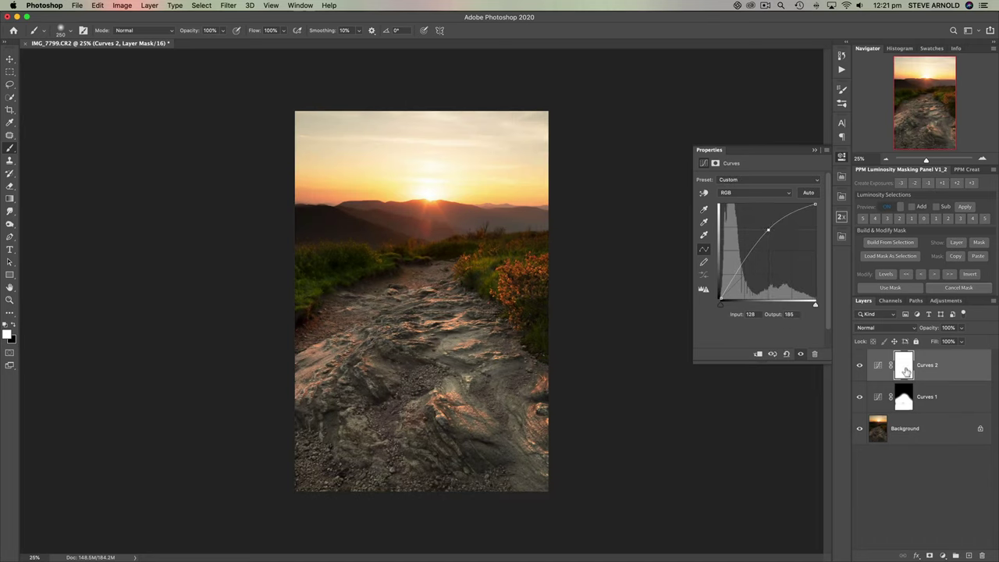
left_click(904, 371)
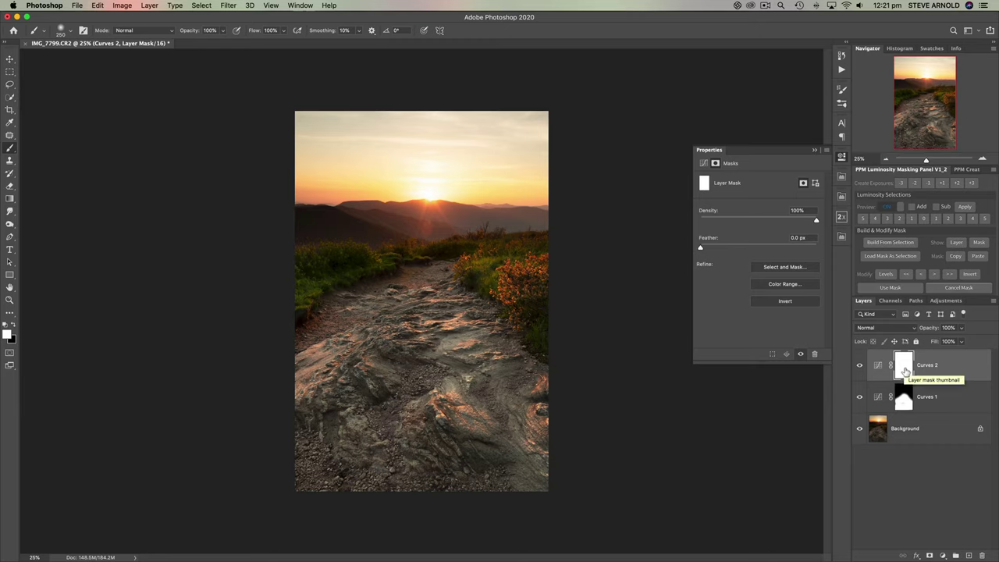
key("super+i")
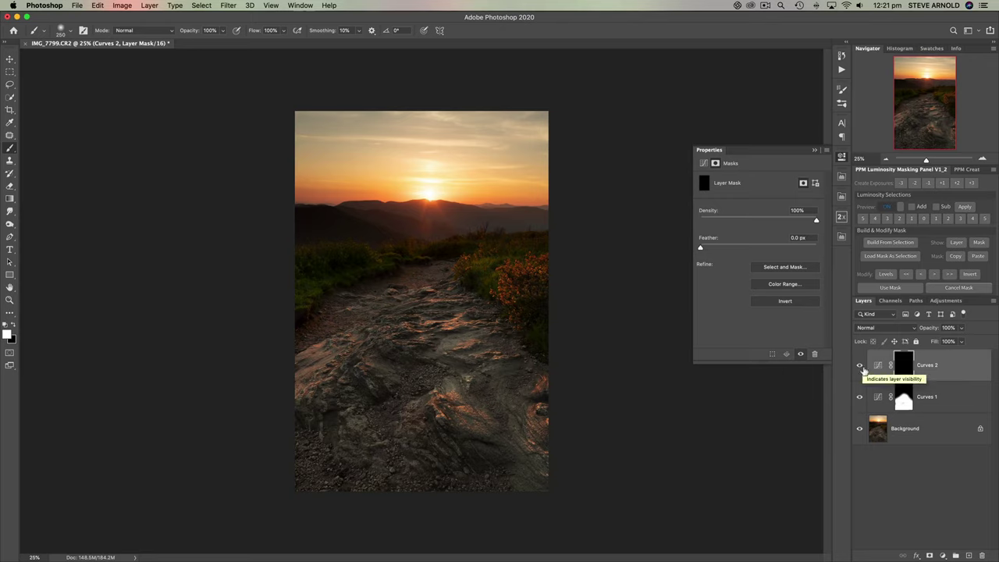
- Add a Levels adjustment layer at the top of the stack with black input 11 and midtones 1.54, and compare its effect
left_click(950, 500)
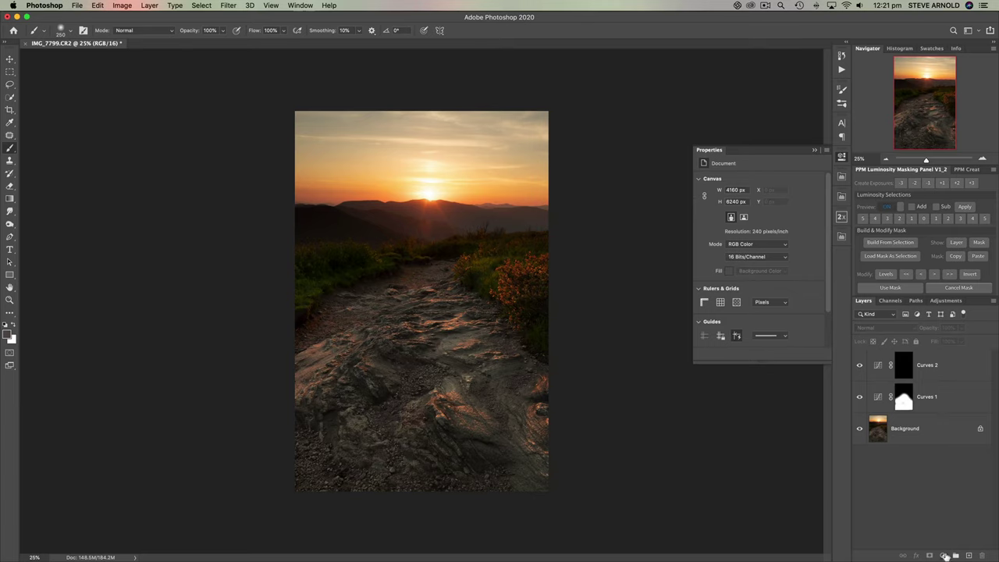
left_click(947, 554)
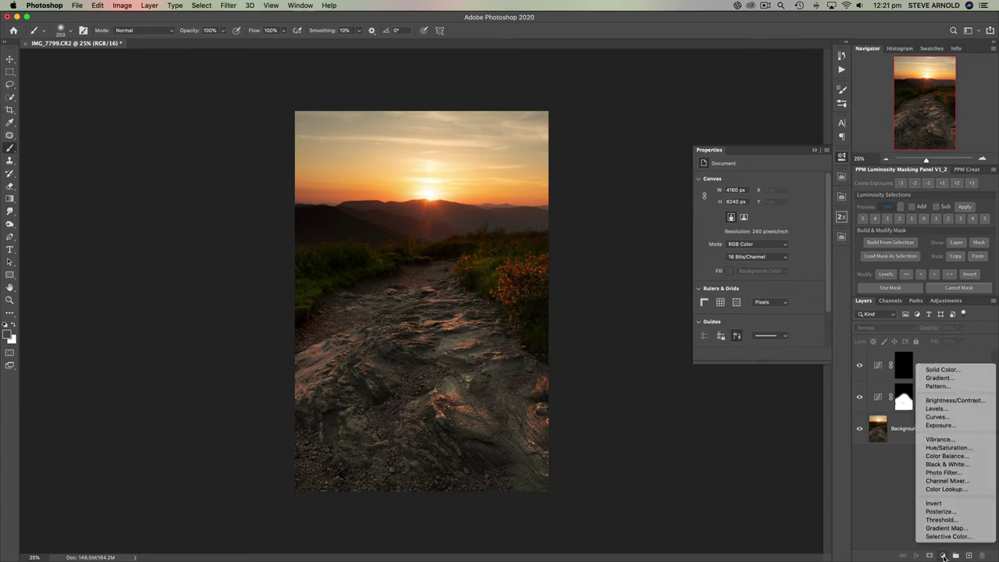
left_click(949, 412)
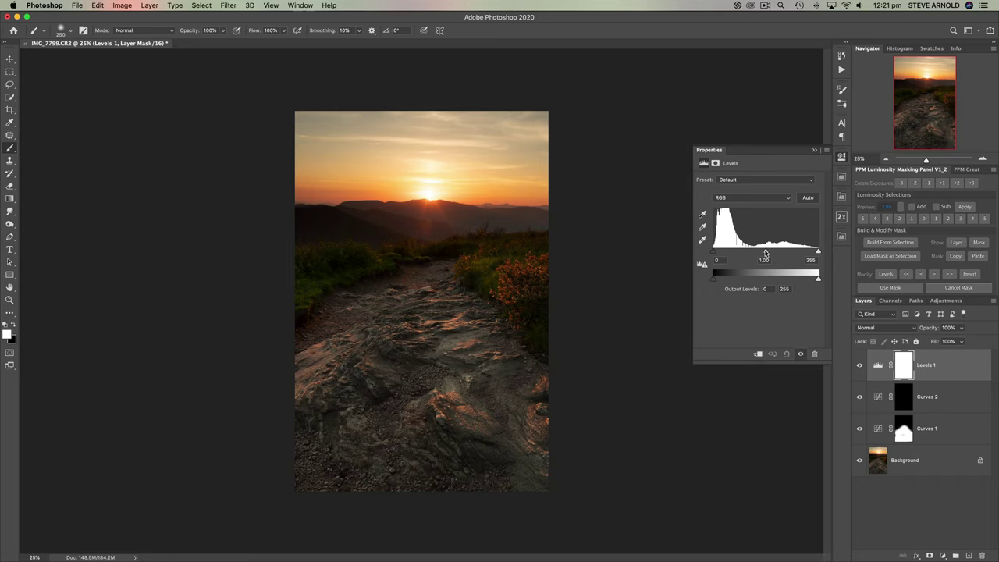
left_click_drag(766, 253, 719, 256)
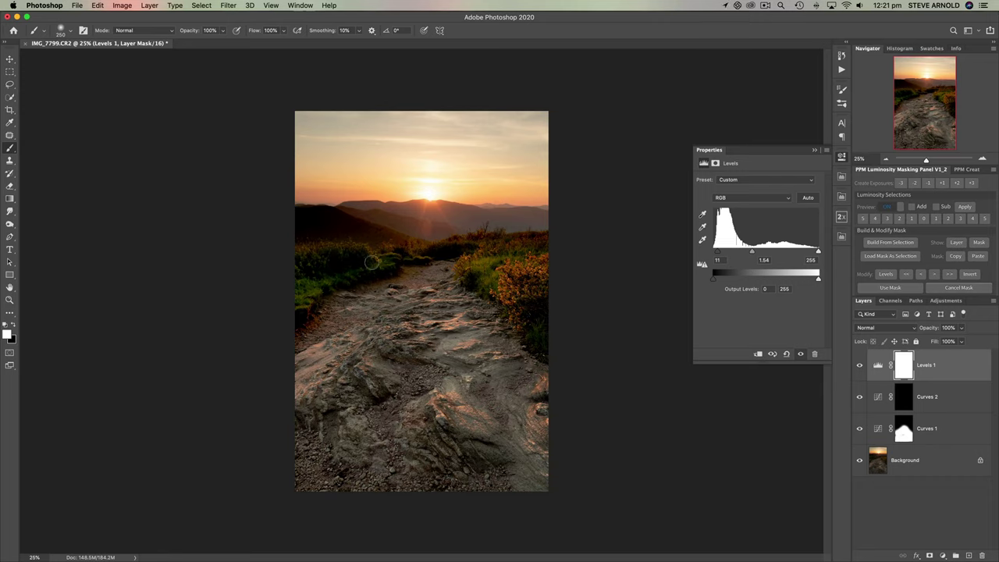
left_click(861, 370)
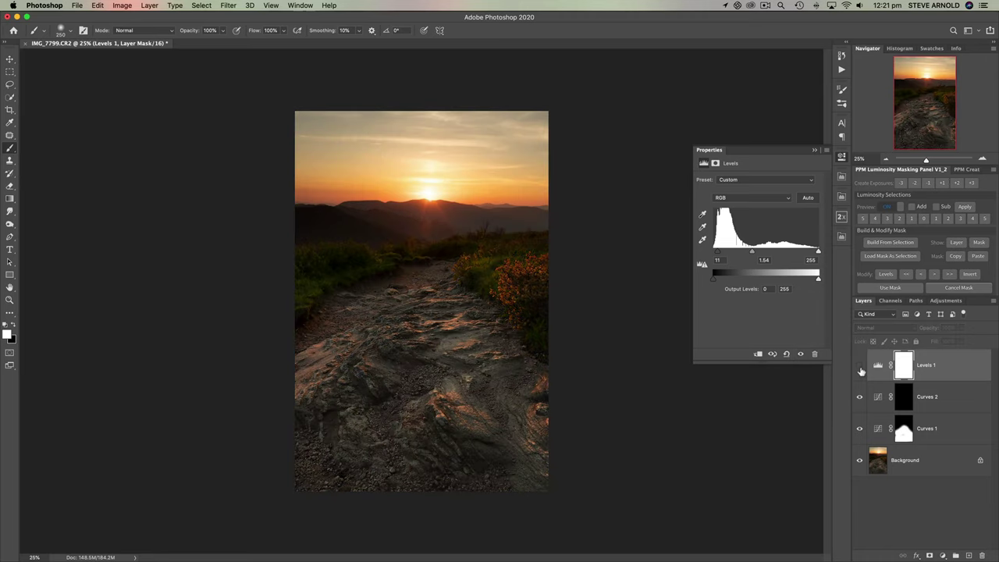
left_click(860, 367)
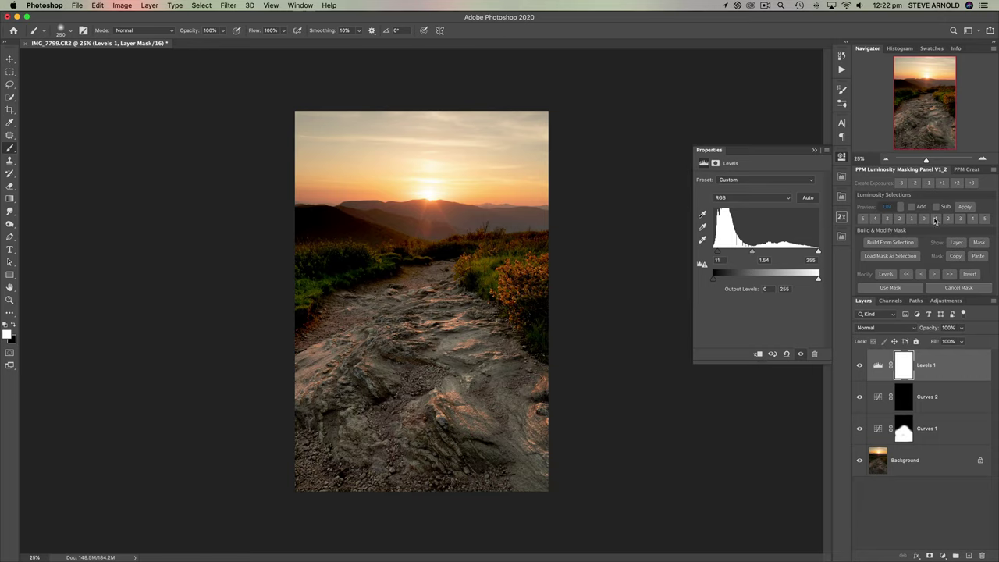
- Build a level 1 brights luminosity mask, load it as a selection, and hide the Levels 1 layer
left_click(935, 221)
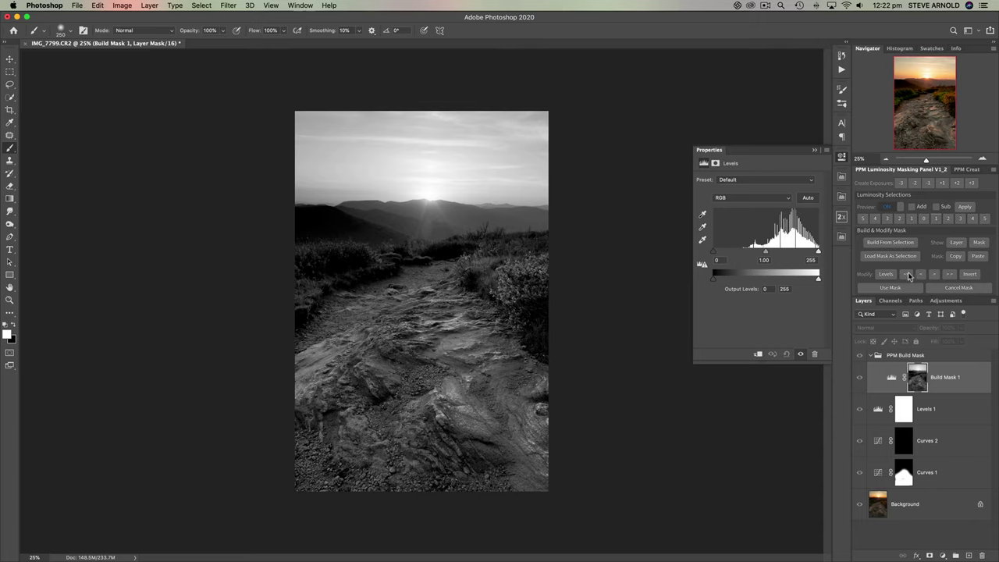
left_click(890, 288)
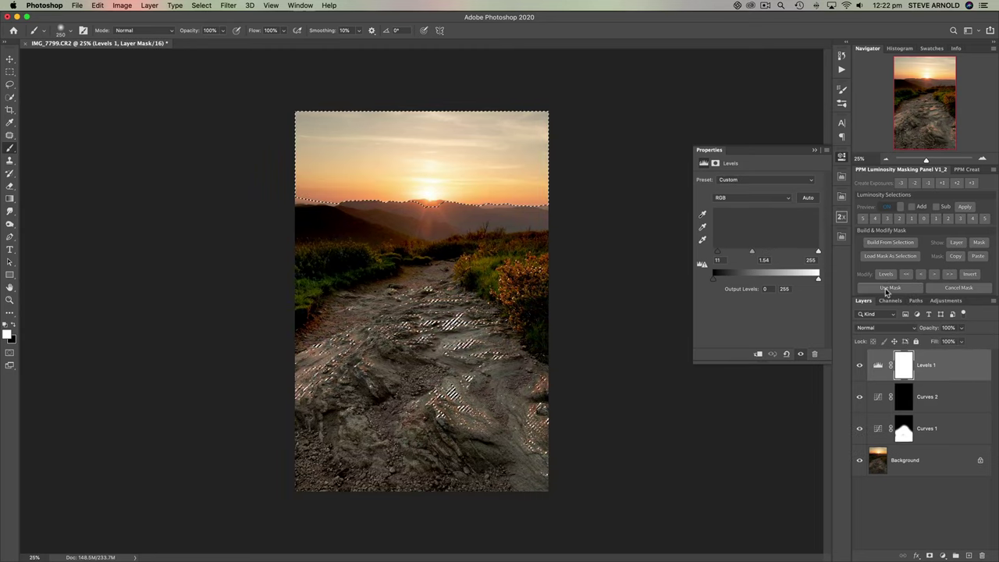
key("super+comma")
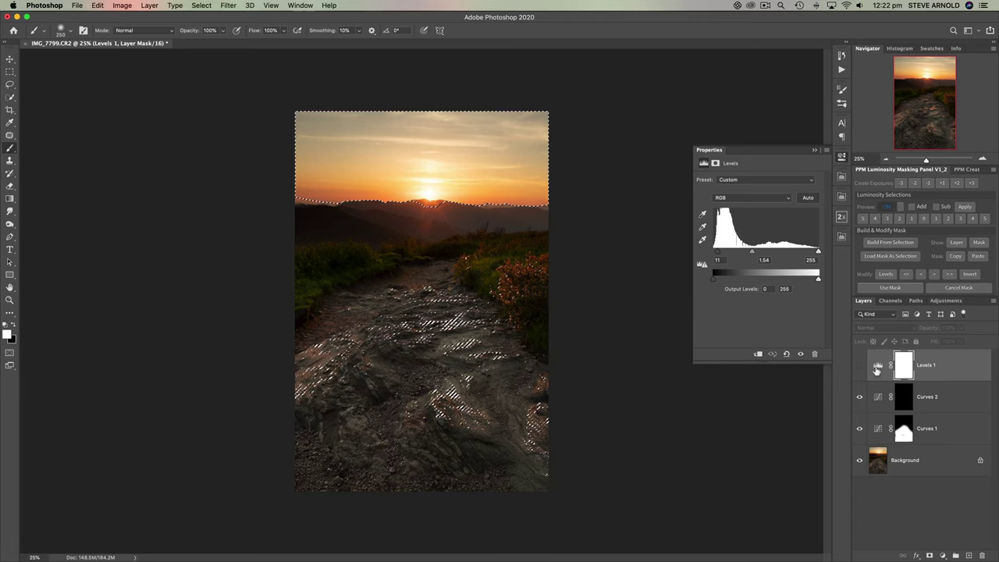
- Hide the selection edges and paint white on the Curves 2 mask over the grass and shrubs with a 300 px brush
left_click(904, 398)
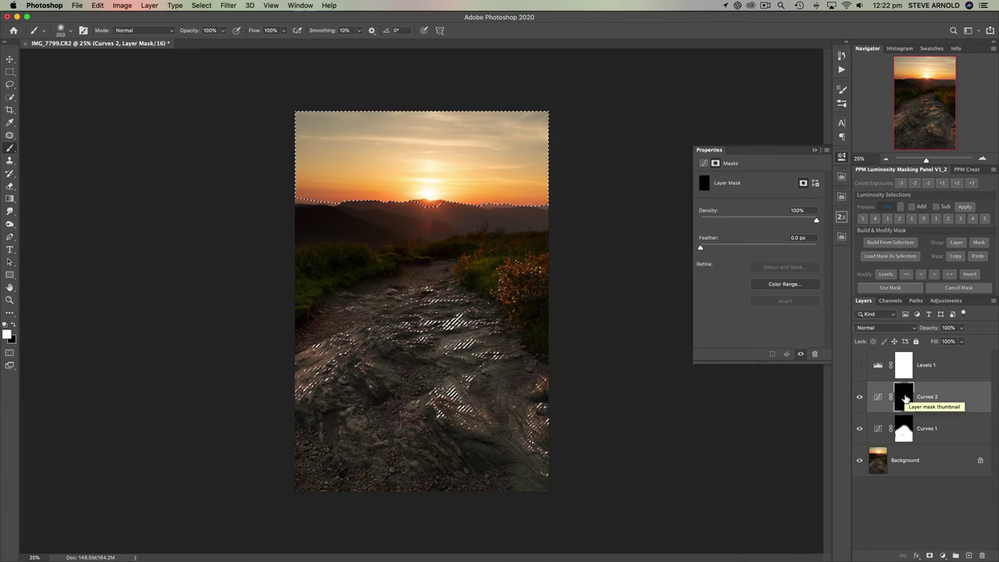
left_click_drag(905, 399, 905, 400)
key("super+d")
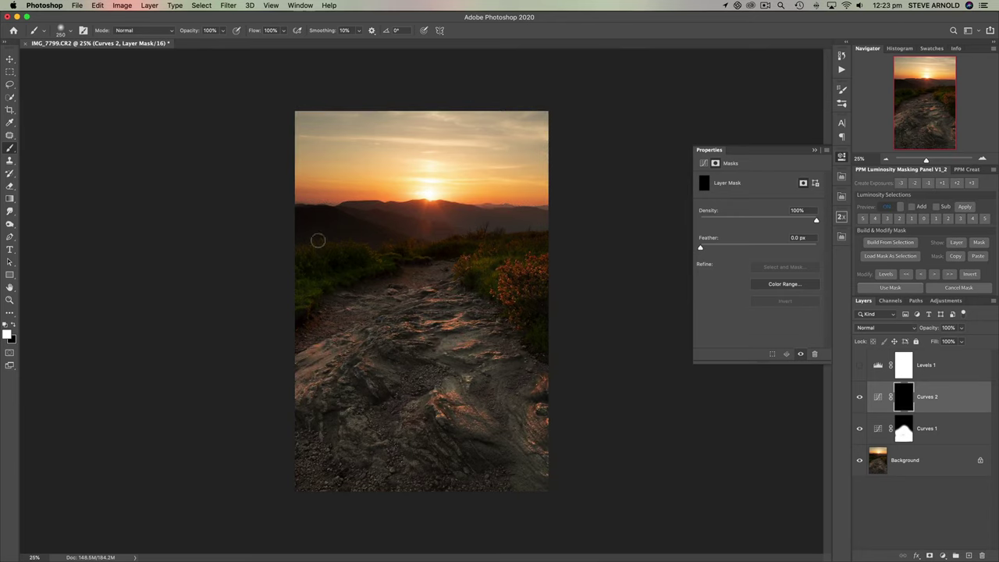
key("bracketright")
mouse_move(474, 260)
left_mouse_down()
mouse_move(495, 291)
mouse_move(529, 265)
mouse_move(509, 310)
mouse_move(519, 265)
mouse_move(512, 285)
mouse_move(518, 318)
mouse_move(527, 244)
mouse_move(485, 253)
mouse_move(529, 245)
left_mouse_up()
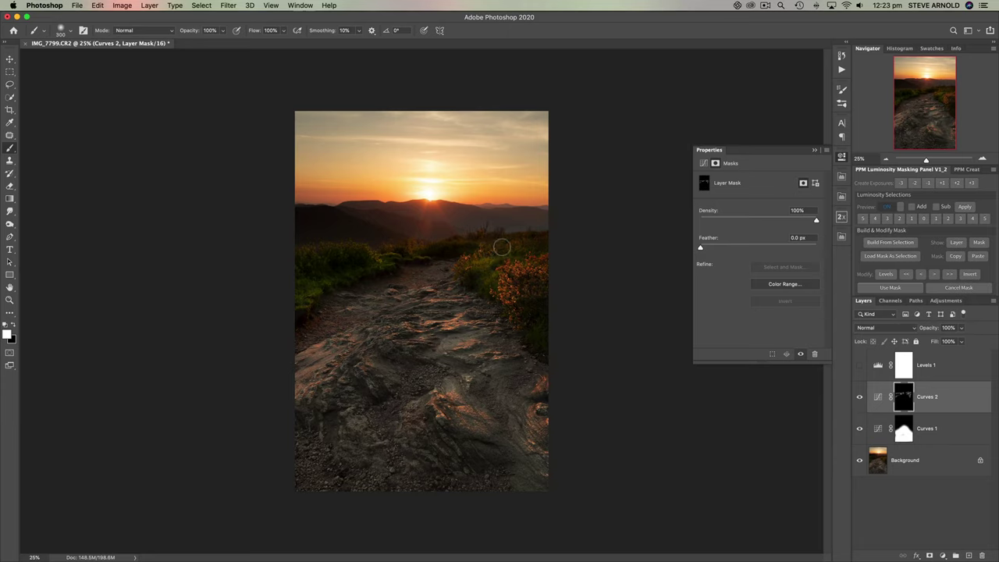
mouse_move(517, 245)
left_mouse_down()
mouse_move(555, 243)
mouse_move(487, 258)
left_mouse_up()
- Examine the brightened grass and shrubs up close and compare the image with and without the Curves 2 layer
left_click(983, 160)
left_click(983, 160)
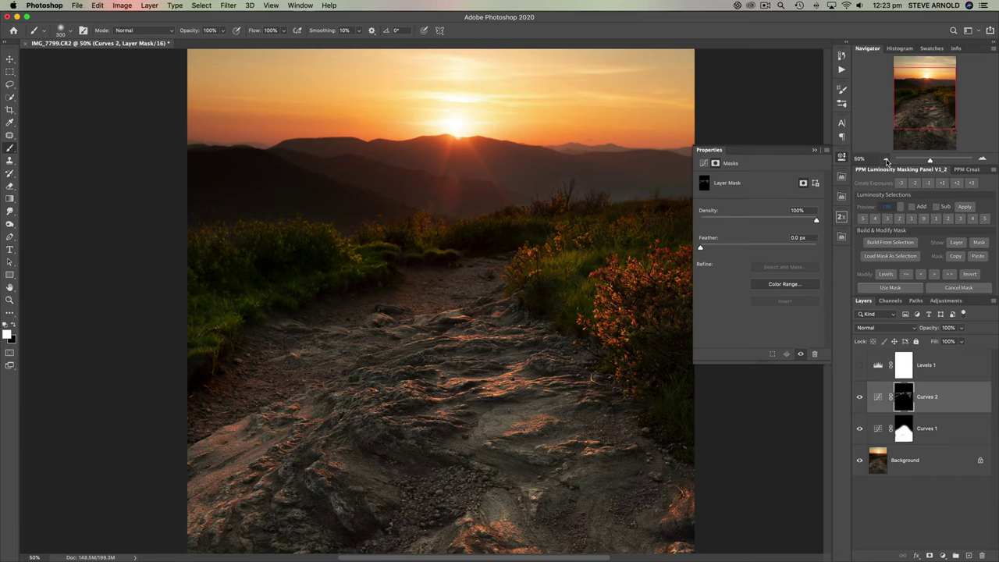
left_click(887, 159)
left_click(886, 159)
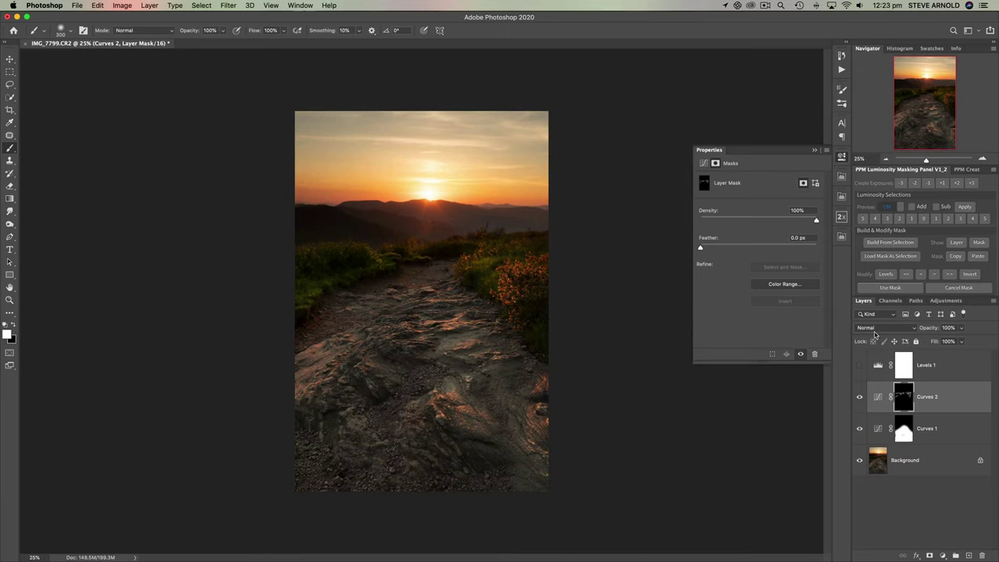
left_click(861, 397)
left_click(861, 400)
left_click(862, 400)
left_click(861, 400)
left_click(862, 402)
left_click(862, 400)
left_click(860, 399)
left_click(860, 398)
left_click(861, 398)
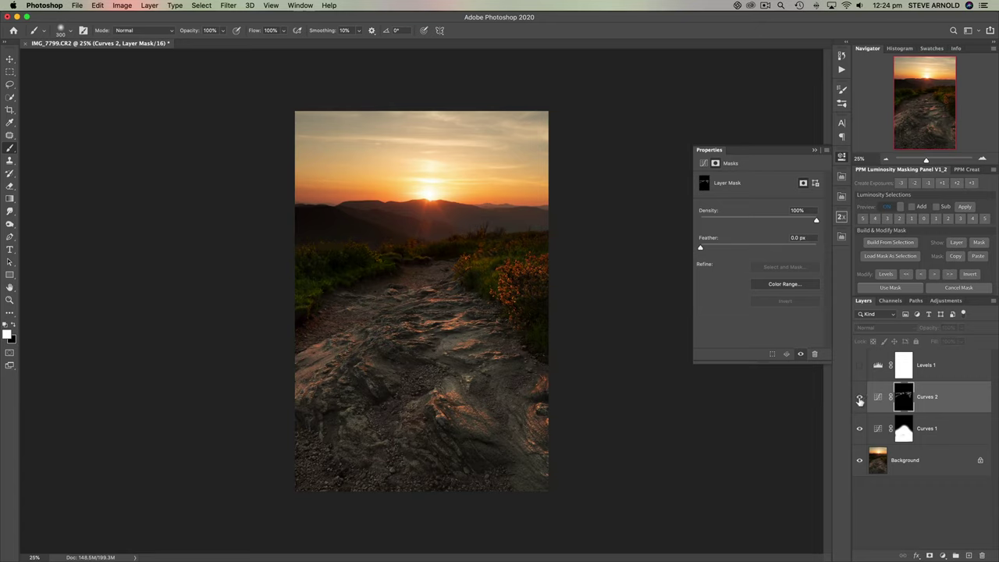
left_click(860, 398)
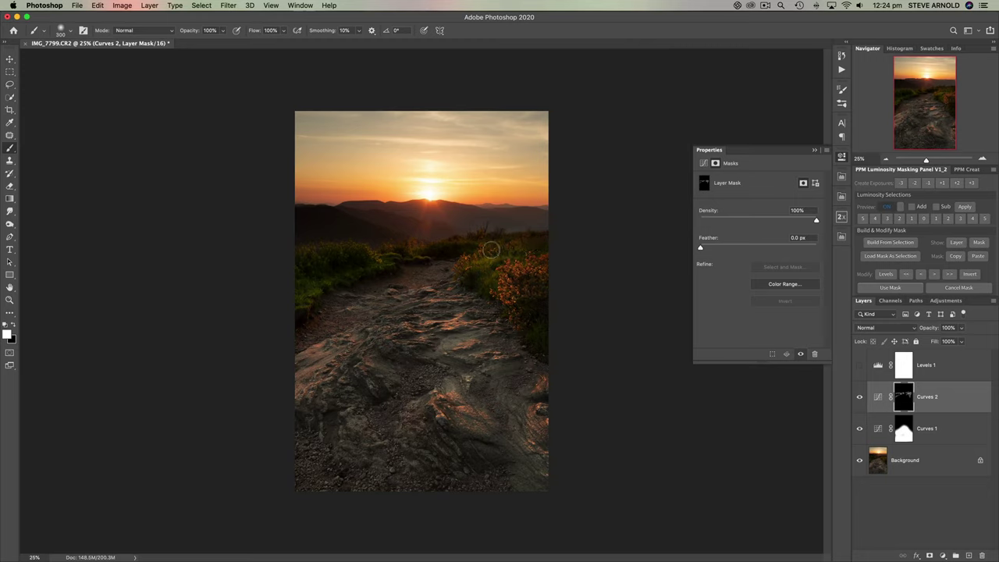
left_click(862, 399)
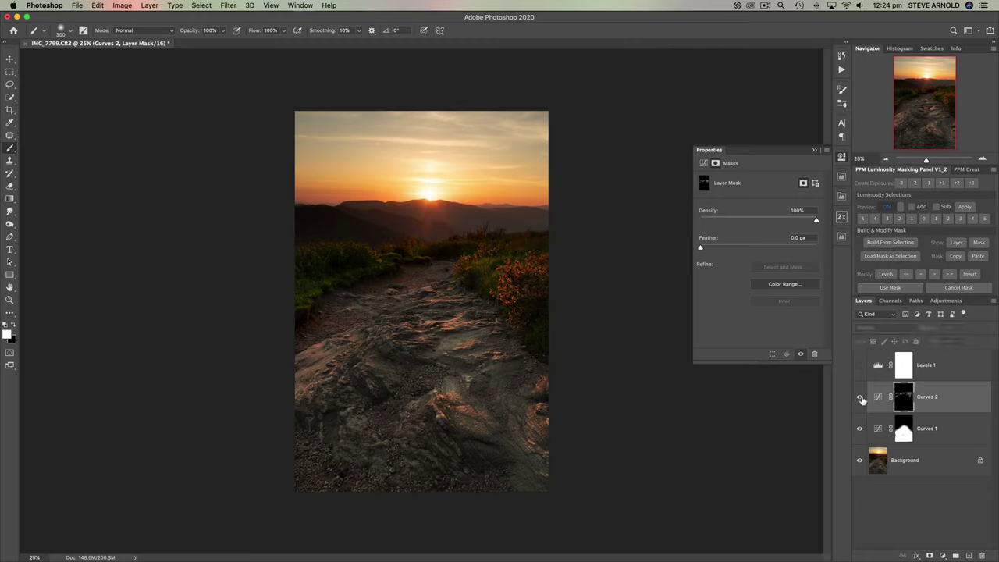
left_click(862, 400)
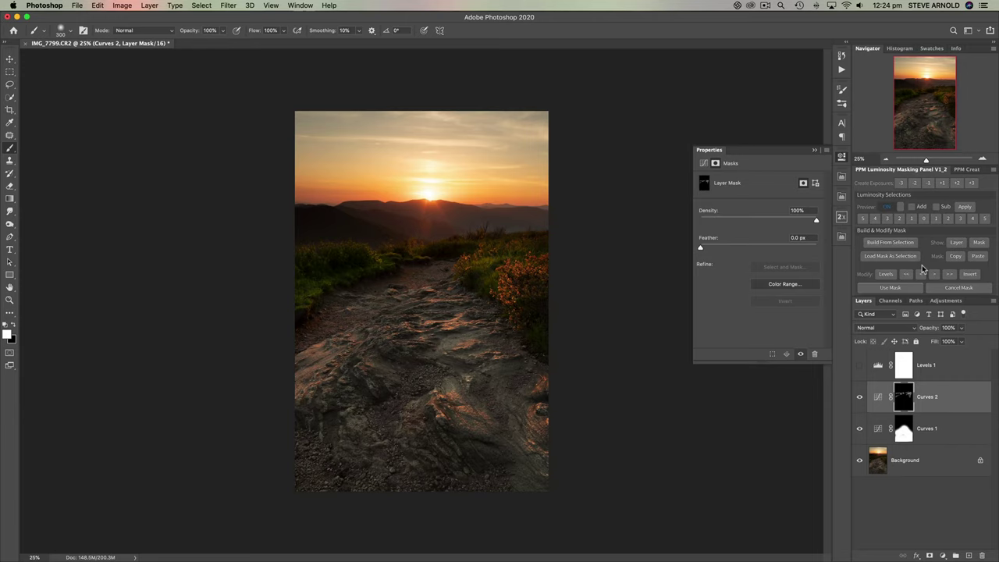
left_click(859, 399)
- Delete the Levels 1 adjustment layer and collapse the adjustment properties
left_click(880, 367)
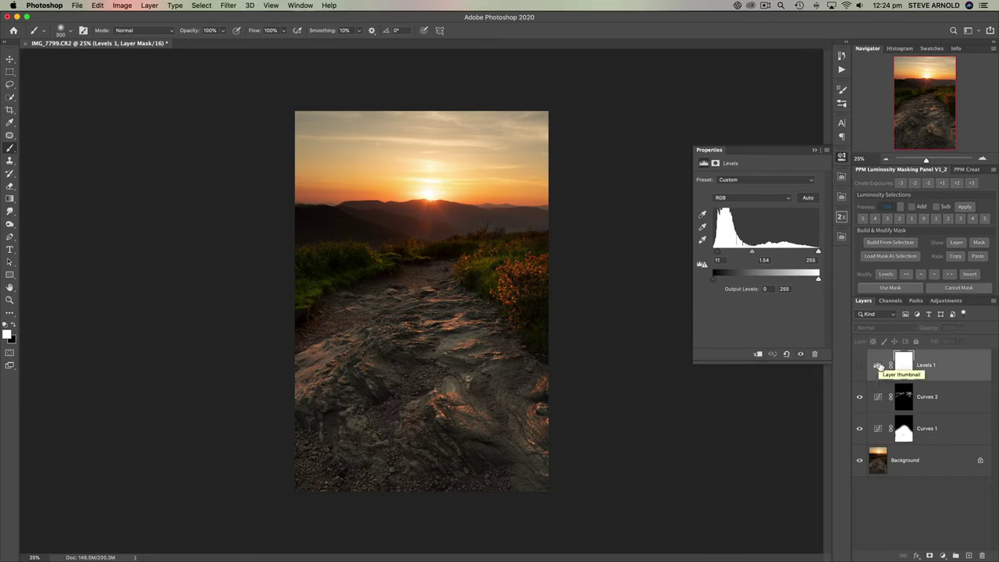
left_click_drag(878, 367, 983, 553)
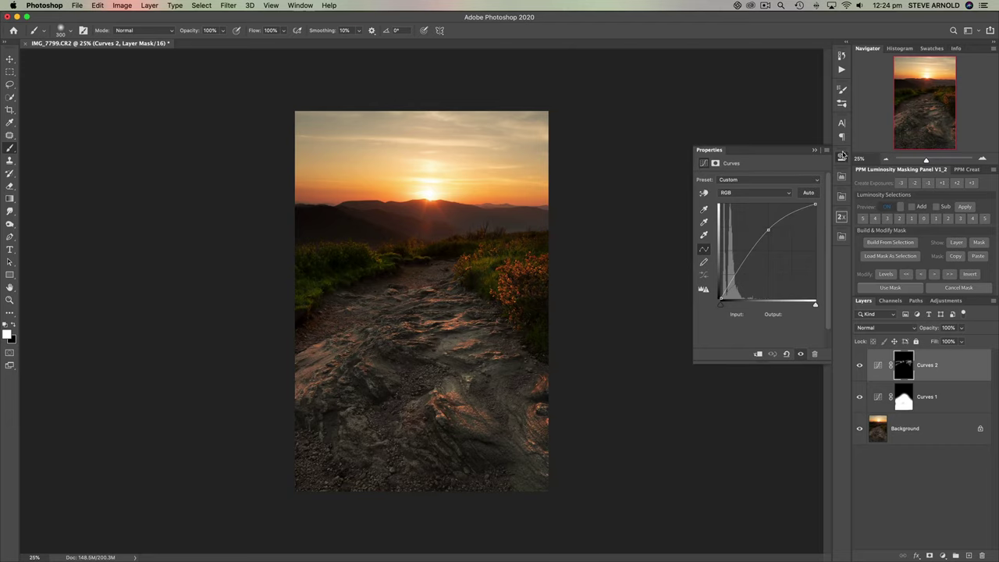
left_click(843, 156)
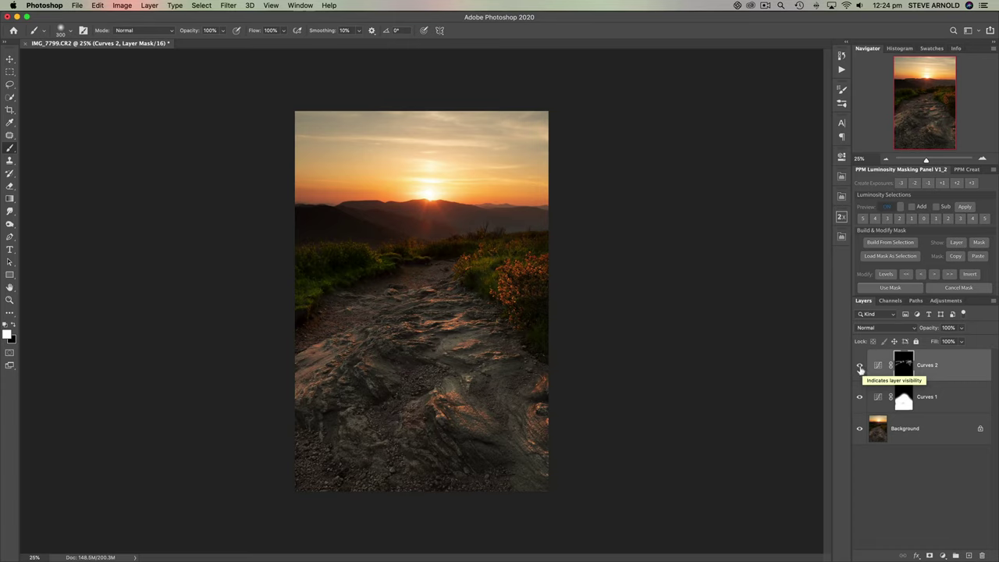
- Compare the image with and without the Curves 1 and Curves 2 layers
left_click_drag(861, 367, 862, 402)
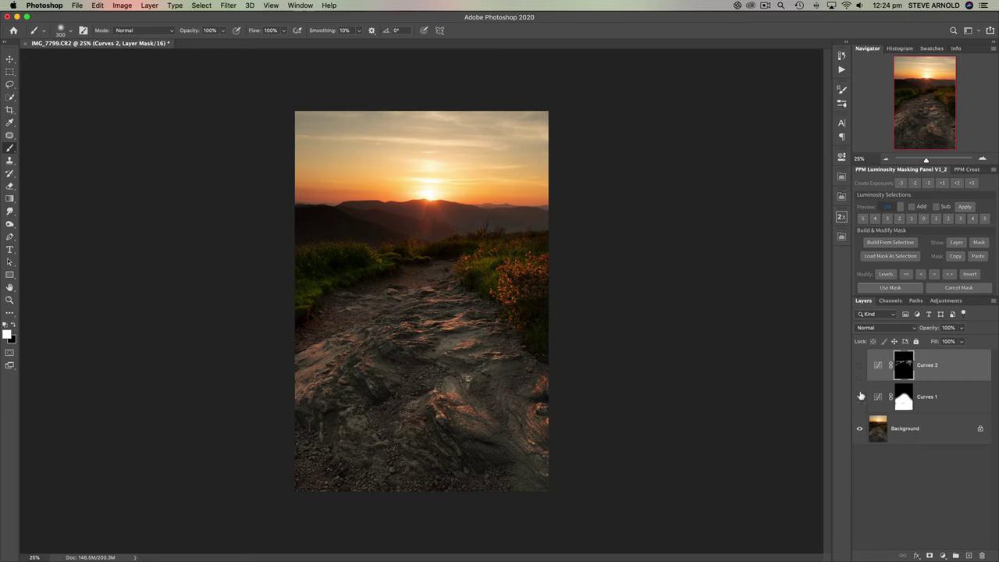
left_click(861, 397)
left_click(860, 366)
left_click(860, 366)
- Add a Curves adjustment layer above Curves 2 and pull its midpoint down slightly to darken the image
left_click(950, 501)
left_click(944, 556)
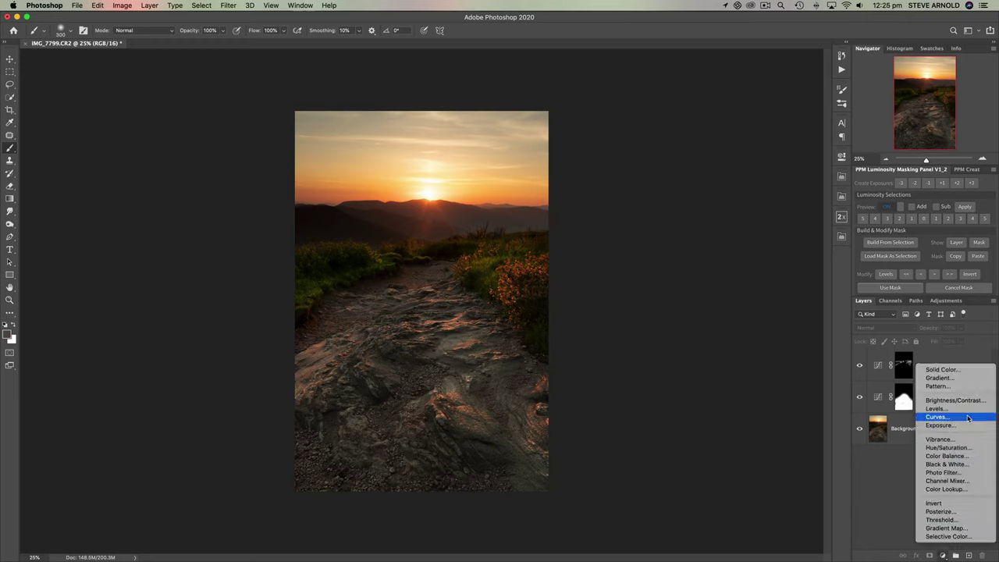
left_click(665, 428)
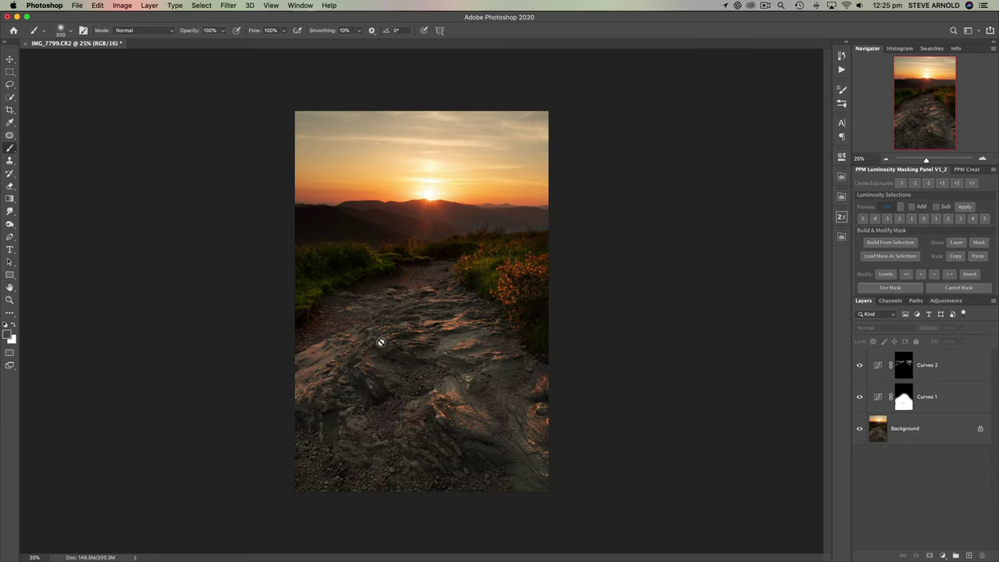
left_click(943, 555)
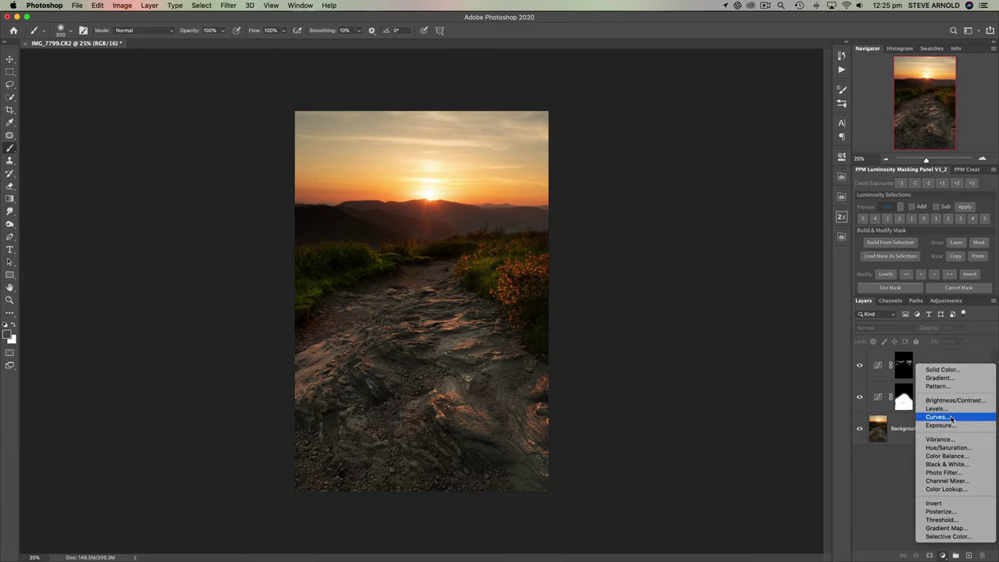
left_click(952, 419)
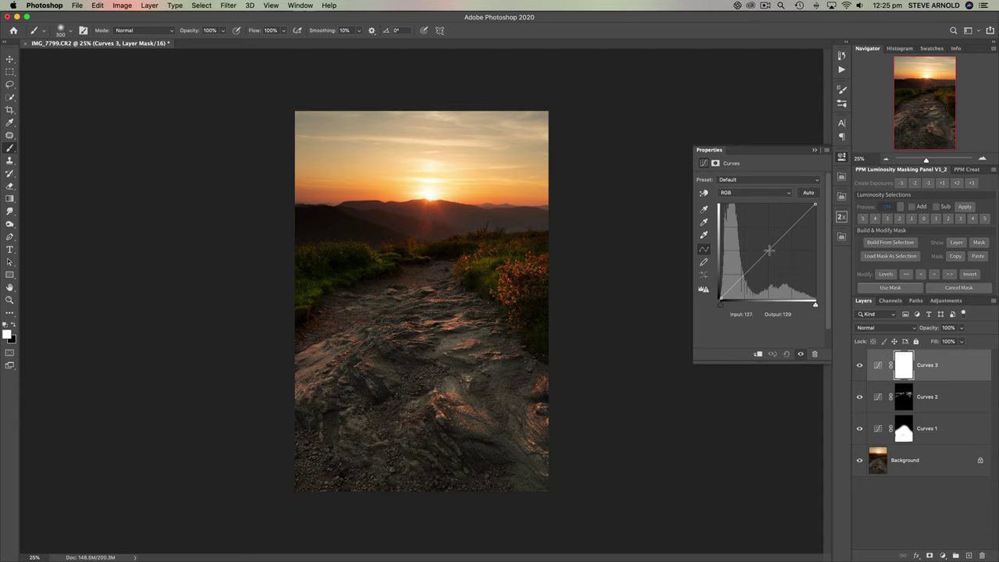
left_click_drag(769, 250, 769, 259)
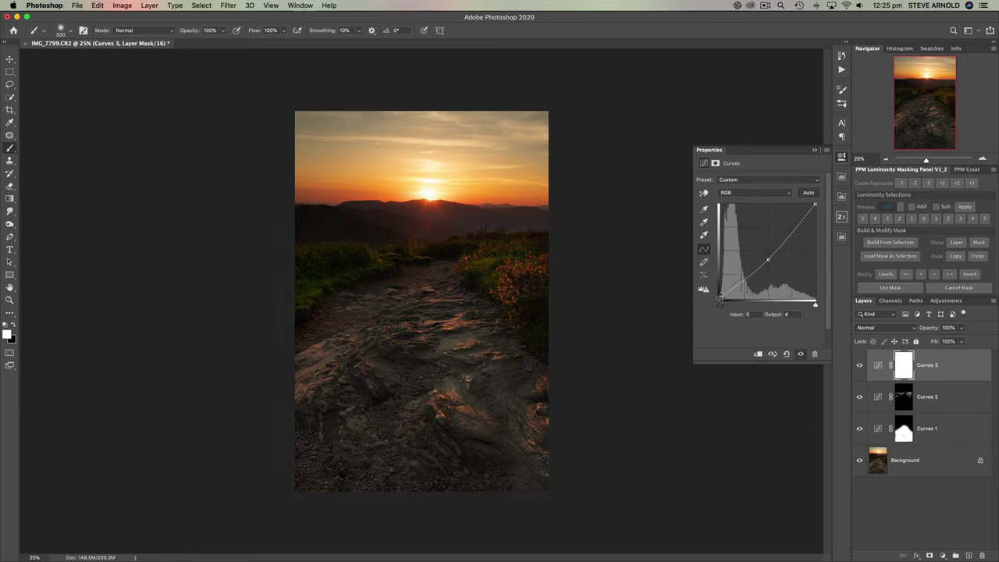
- Preview the Curves 3 darkening on and off and invert its layer mask to black
left_click(860, 366)
left_click(860, 366)
left_click(902, 368)
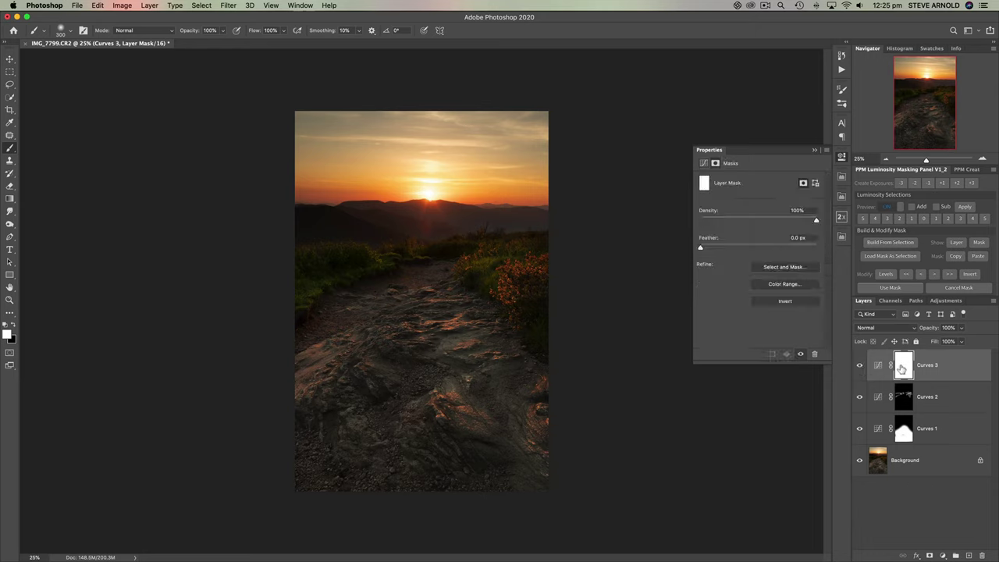
key("super+i")
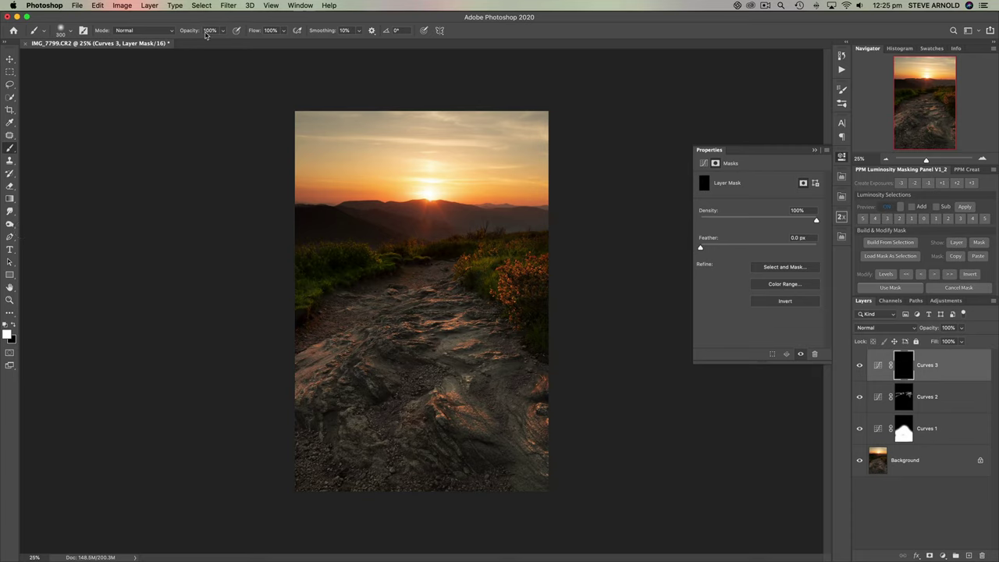
- Paint white on the Curves 3 mask over the foreground's shadowed areas at 30% brush opacity, enlarging the brush up to 800 px
left_click_drag(194, 34, 183, 35)
mouse_move(528, 344)
left_mouse_down()
mouse_move(402, 375)
mouse_move(428, 385)
mouse_move(391, 408)
mouse_move(438, 376)
mouse_move(398, 407)
mouse_move(385, 486)
mouse_move(362, 485)
mouse_move(474, 488)
mouse_move(425, 488)
mouse_move(398, 407)
mouse_move(413, 377)
mouse_move(383, 411)
mouse_move(396, 487)
mouse_move(330, 474)
mouse_move(306, 431)
mouse_move(316, 474)
mouse_move(297, 473)
mouse_move(309, 470)
mouse_move(309, 446)
mouse_move(314, 485)
mouse_move(310, 462)
mouse_move(432, 488)
mouse_move(420, 484)
mouse_move(532, 493)
mouse_move(551, 461)
mouse_move(498, 507)
mouse_move(553, 459)
mouse_move(487, 513)
mouse_move(579, 430)
mouse_move(536, 496)
mouse_move(567, 428)
mouse_move(511, 505)
mouse_move(556, 423)
mouse_move(513, 493)
mouse_move(537, 449)
mouse_move(548, 382)
mouse_move(528, 472)
mouse_move(469, 466)
mouse_move(305, 378)
mouse_move(309, 352)
mouse_move(295, 384)
mouse_move(322, 339)
mouse_move(361, 315)
mouse_move(344, 317)
mouse_move(284, 388)
mouse_move(335, 339)
mouse_move(306, 462)
mouse_move(392, 329)
mouse_move(342, 370)
mouse_move(353, 426)
mouse_move(476, 439)
mouse_move(466, 322)
mouse_move(339, 400)
mouse_move(412, 443)
mouse_move(316, 344)
mouse_move(290, 413)
mouse_move(323, 464)
mouse_move(520, 471)
mouse_move(562, 384)
mouse_move(507, 504)
mouse_move(290, 379)
mouse_move(328, 332)
mouse_move(297, 352)
mouse_move(279, 390)
mouse_move(313, 458)
mouse_move(569, 435)
mouse_move(564, 406)
mouse_move(538, 482)
mouse_move(546, 375)
mouse_move(502, 480)
mouse_move(544, 376)
mouse_move(566, 420)
mouse_move(548, 462)
mouse_move(495, 489)
mouse_move(330, 486)
mouse_move(279, 357)
mouse_move(353, 298)
mouse_move(299, 343)
left_mouse_up()
key("bracketright")
key("bracketright")
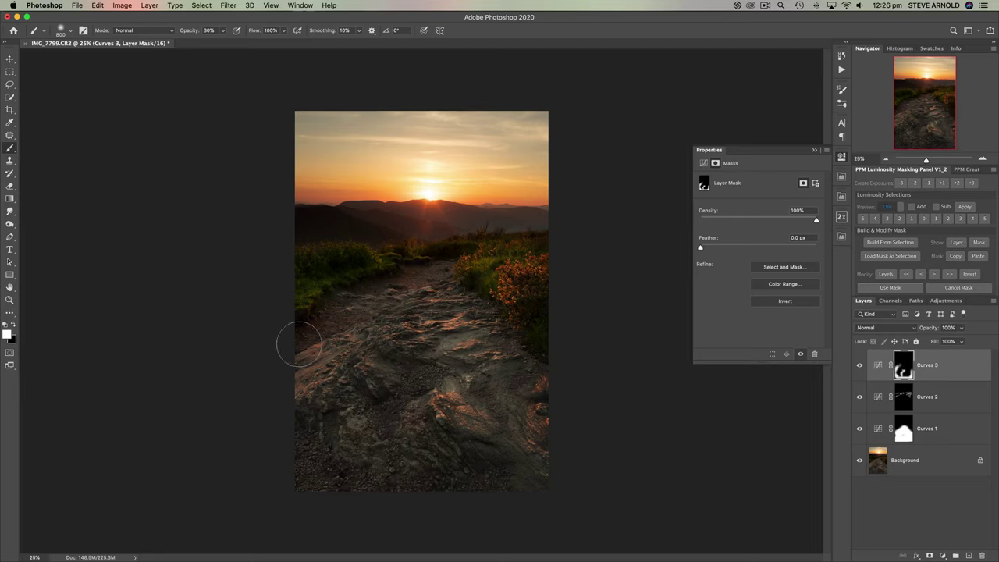
- Darken the shadowed parts of the path's left side by painting the Curves 3 mask with a smaller brush
key("bracketleft")
key("bracketleft")
key("bracketleft")
key("bracketleft")
mouse_move(380, 293)
left_mouse_down()
mouse_move(446, 270)
mouse_move(385, 293)
mouse_move(344, 372)
left_mouse_up()
key("bracketleft")
key("bracketleft")
- Compare the rocky path with and without the Curves 3 darkening
left_click(860, 366)
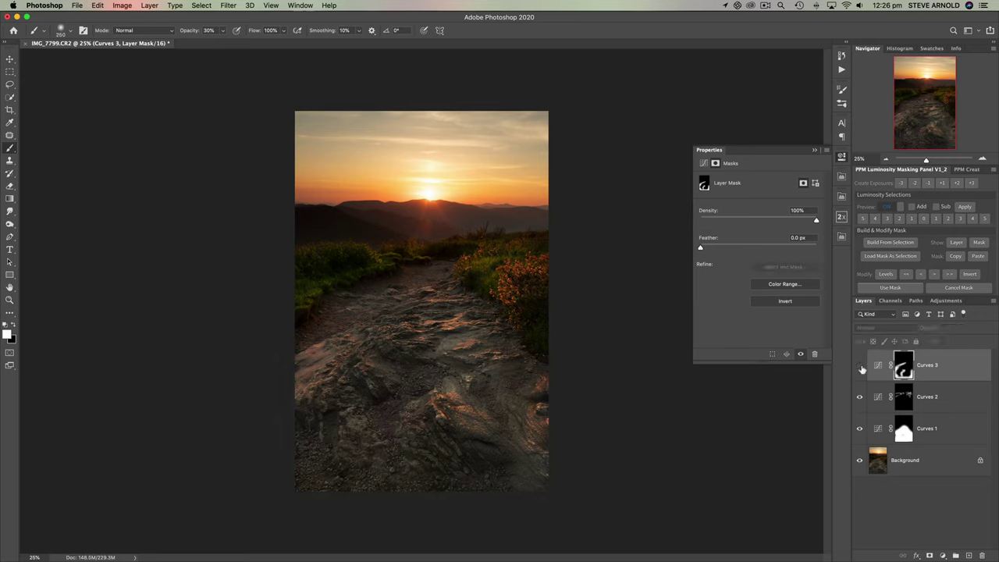
left_click(860, 366)
left_click(860, 366)
left_click(861, 366)
left_click(860, 366)
left_click(860, 366)
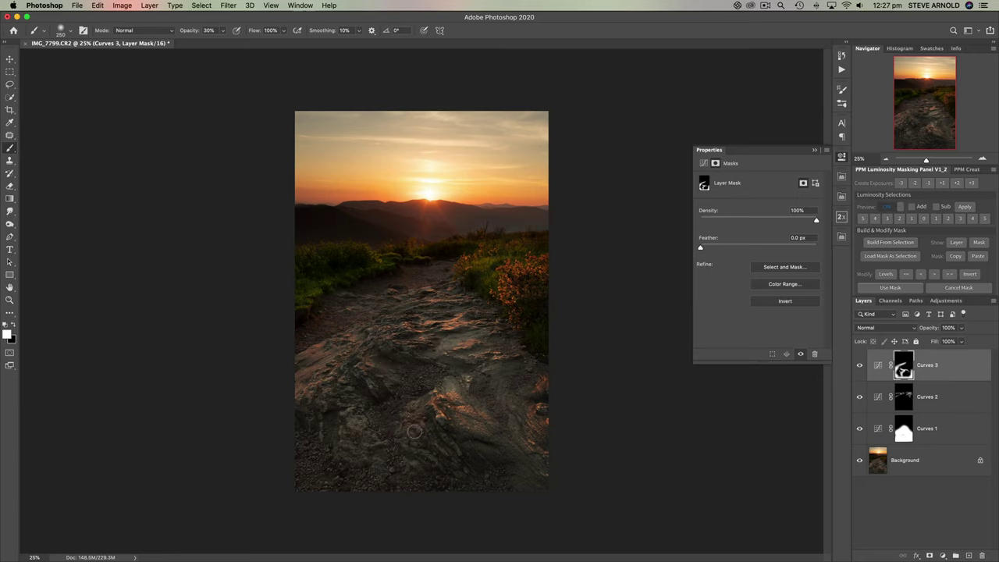
- Paint more white on the Curves 3 mask over the gaps between the foreground rocks, reducing the brush to 200 px
key("bracketright")
key("bracketright")
key("bracketright")
key("bracketright")
mouse_move(331, 412)
left_mouse_down()
mouse_move(327, 431)
mouse_move(308, 441)
mouse_move(381, 411)
mouse_move(355, 392)
left_mouse_up()
key("bracketleft")
key("bracketleft")
key("bracketleft")
key("bracketleft")
- Check the refined shadow darkening by toggling the Curves 3 layer's visibility
left_click(861, 366)
left_click(861, 366)
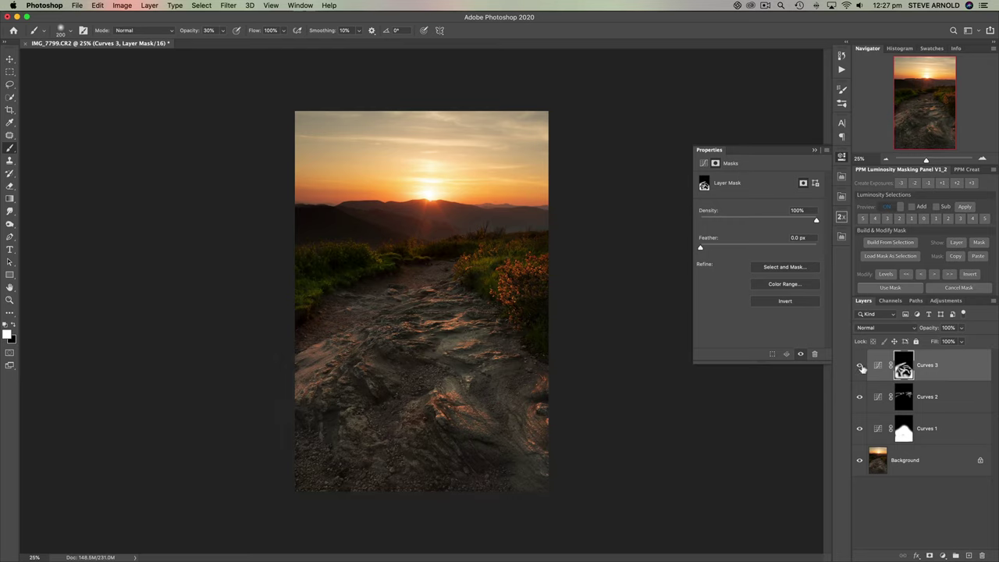
left_click(861, 367)
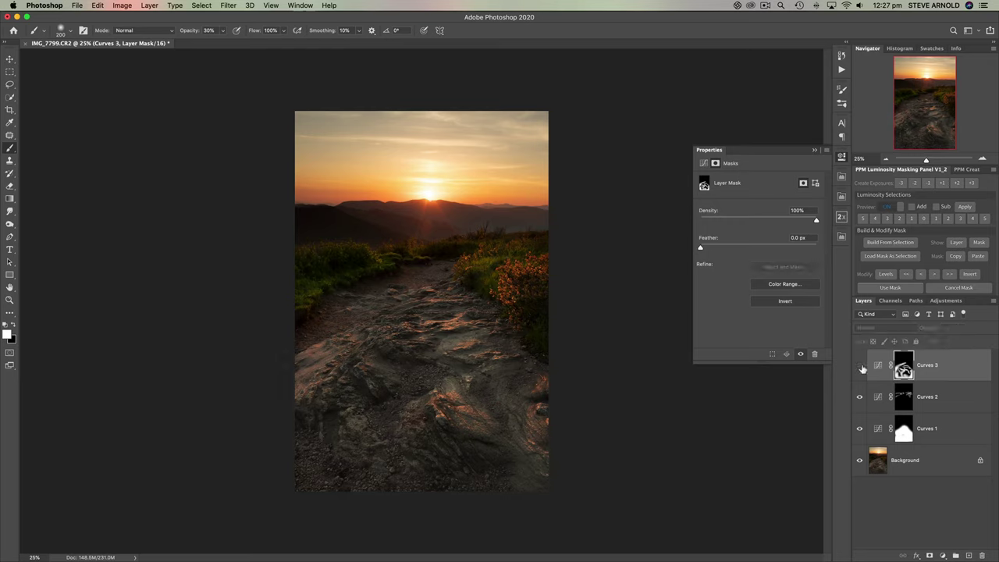
left_click(861, 366)
left_click(861, 366)
left_click(861, 366)
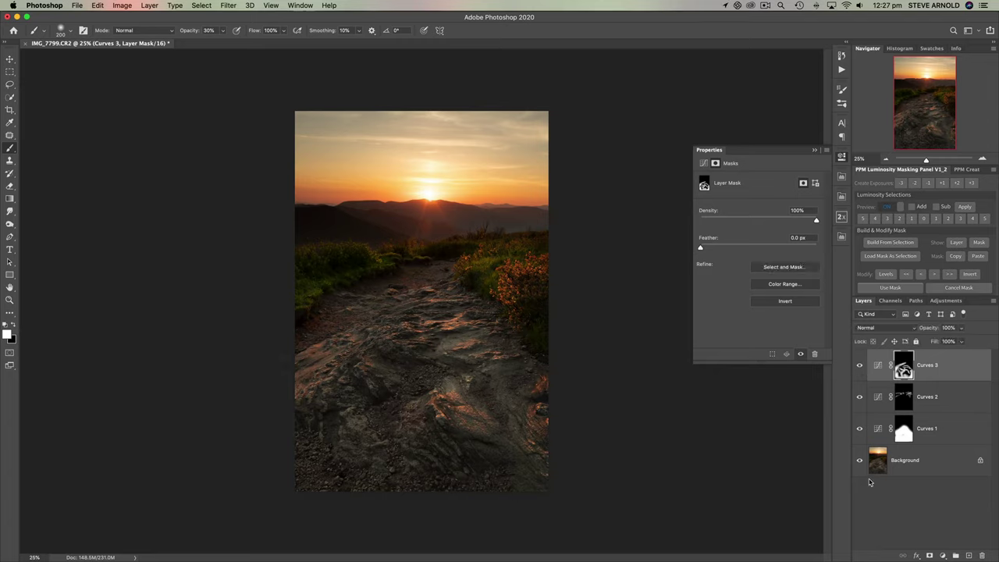
- Add a Curves adjustment layer above Curves 3, raise its midpoint to input 127, output 156, and invert its mask to black
left_click(944, 555)
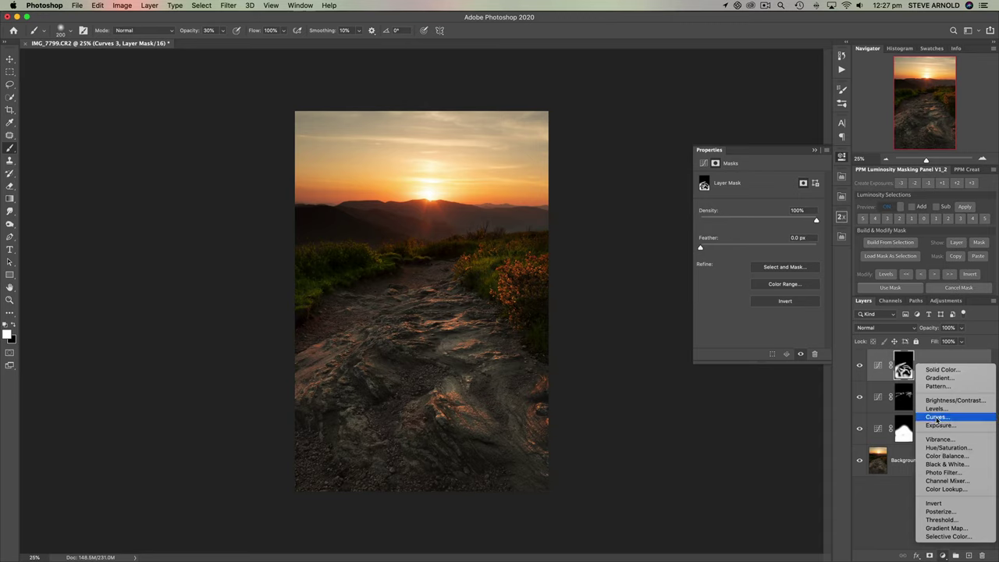
left_click(936, 418)
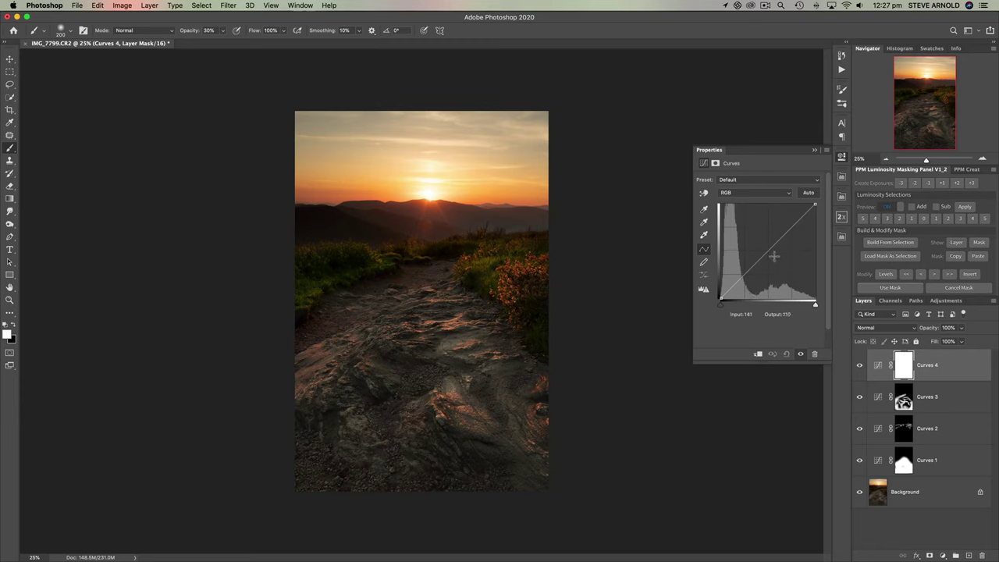
left_click_drag(769, 251, 769, 241)
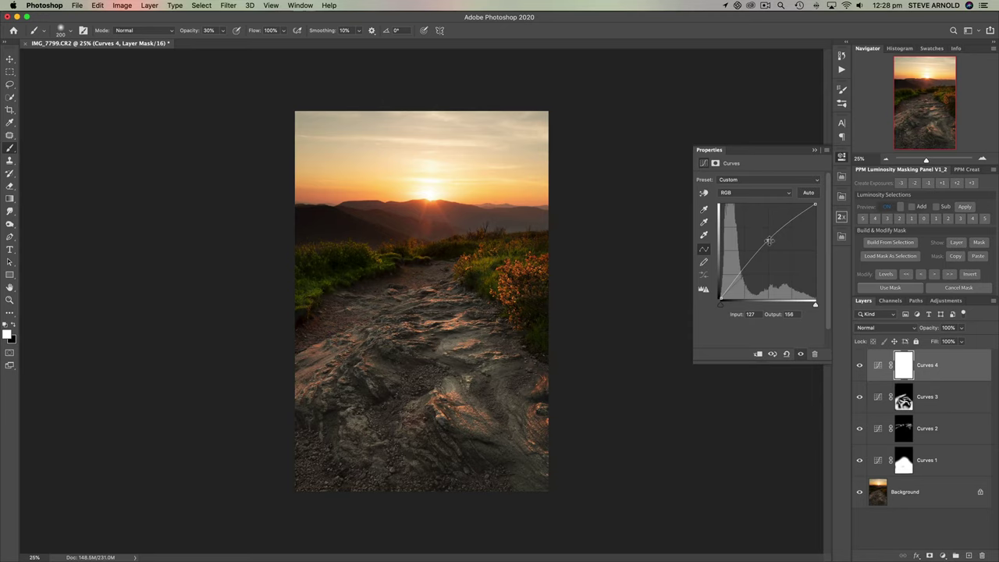
left_click(906, 373)
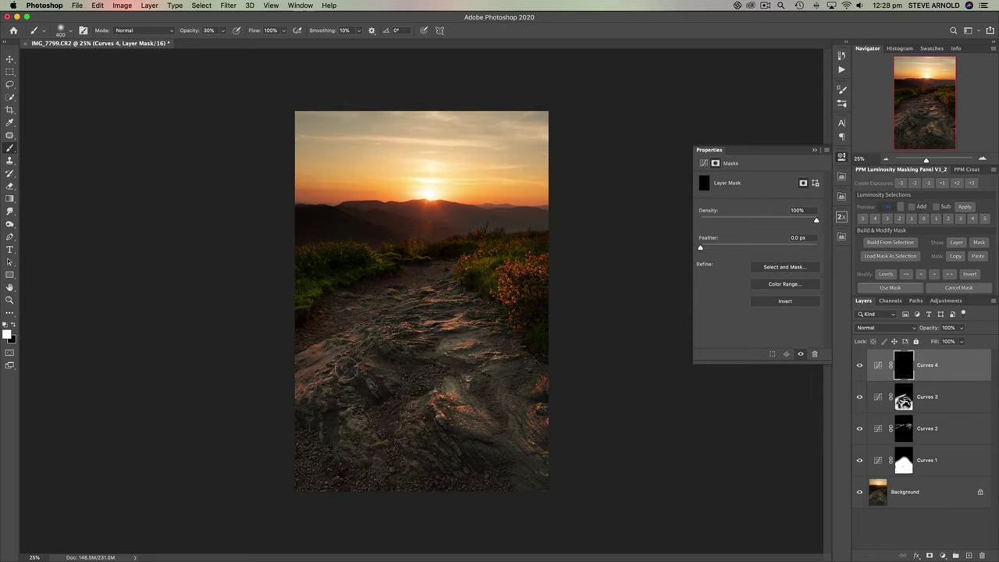
- Paint white on the Curves 4 mask over the sunlit rock in the lower foreground with an enlarged brush
key("bracketright")
key("bracketright")
key("bracketright")
key("bracketright")
key("bracketright")
mouse_move(453, 412)
left_mouse_down()
mouse_move(486, 420)
mouse_move(449, 381)
mouse_move(440, 414)
mouse_move(481, 430)
left_mouse_up()
- Brighten the other raised, lit rock surfaces along the path by painting the Curves 4 mask with a 300 px brush
mouse_move(471, 340)
left_mouse_down()
mouse_move(431, 275)
mouse_move(454, 349)
mouse_move(477, 346)
left_mouse_up()
key("bracketleft")
key("bracketleft")
key("bracketleft")
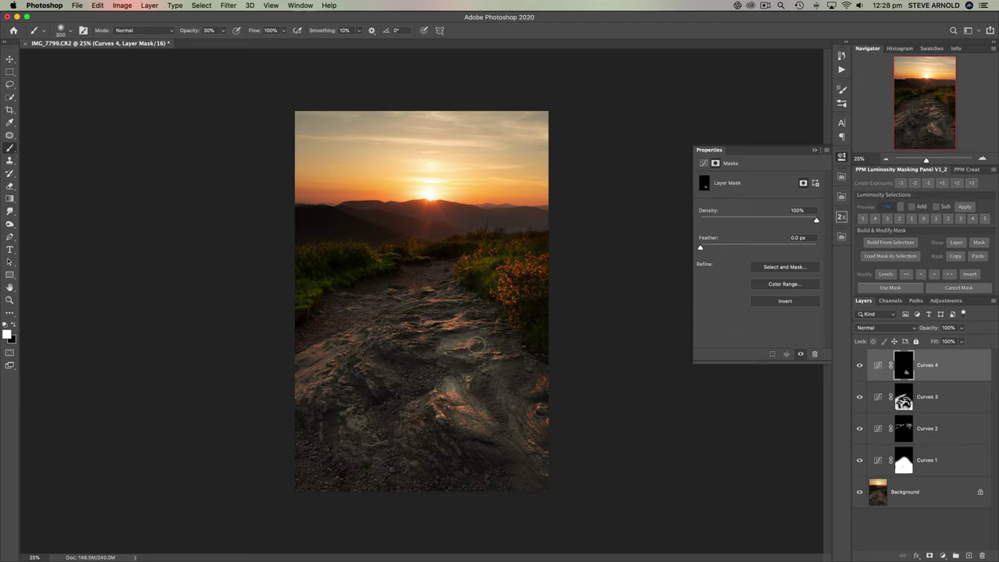
mouse_move(477, 342)
left_mouse_down()
mouse_move(400, 326)
mouse_move(381, 344)
mouse_move(398, 323)
mouse_move(355, 366)
mouse_move(375, 378)
mouse_move(379, 349)
mouse_move(405, 329)
mouse_move(391, 350)
mouse_move(399, 331)
mouse_move(385, 333)
mouse_move(416, 312)
mouse_move(371, 344)
mouse_move(379, 338)
mouse_move(356, 378)
mouse_move(366, 374)
mouse_move(330, 392)
mouse_move(384, 336)
mouse_move(364, 366)
mouse_move(375, 347)
mouse_move(440, 346)
left_mouse_up()
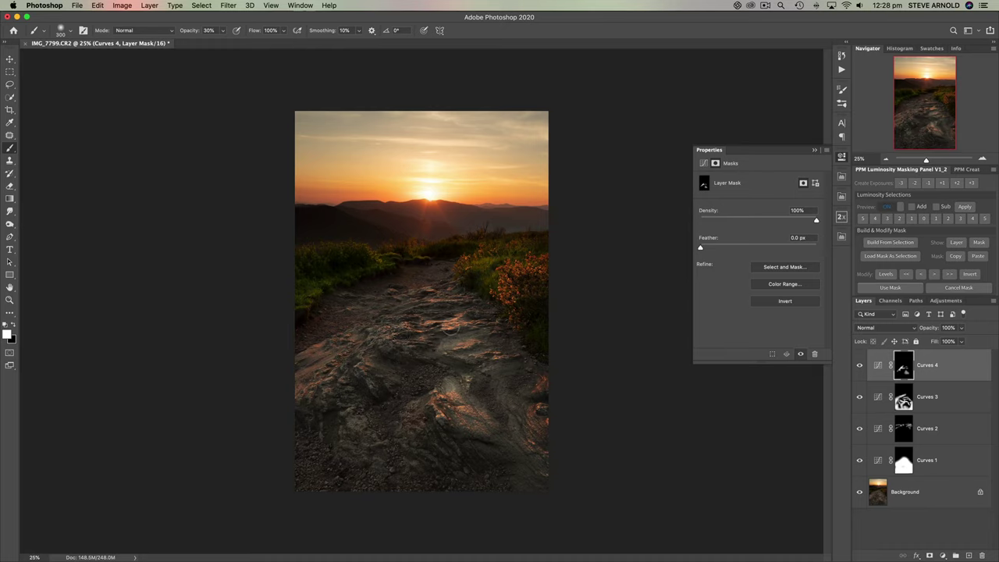
mouse_move(379, 331)
left_mouse_down()
mouse_move(427, 306)
mouse_move(460, 302)
mouse_move(449, 312)
mouse_move(474, 311)
left_mouse_up()
mouse_move(461, 363)
left_mouse_down()
mouse_move(423, 356)
mouse_move(515, 360)
mouse_move(477, 357)
left_mouse_up()
mouse_move(372, 472)
left_mouse_down()
mouse_move(352, 407)
mouse_move(362, 462)
mouse_move(351, 441)
mouse_move(478, 424)
mouse_move(469, 384)
mouse_move(487, 422)
mouse_move(490, 387)
mouse_move(475, 370)
mouse_move(489, 357)
mouse_move(407, 333)
mouse_move(387, 347)
left_mouse_up()
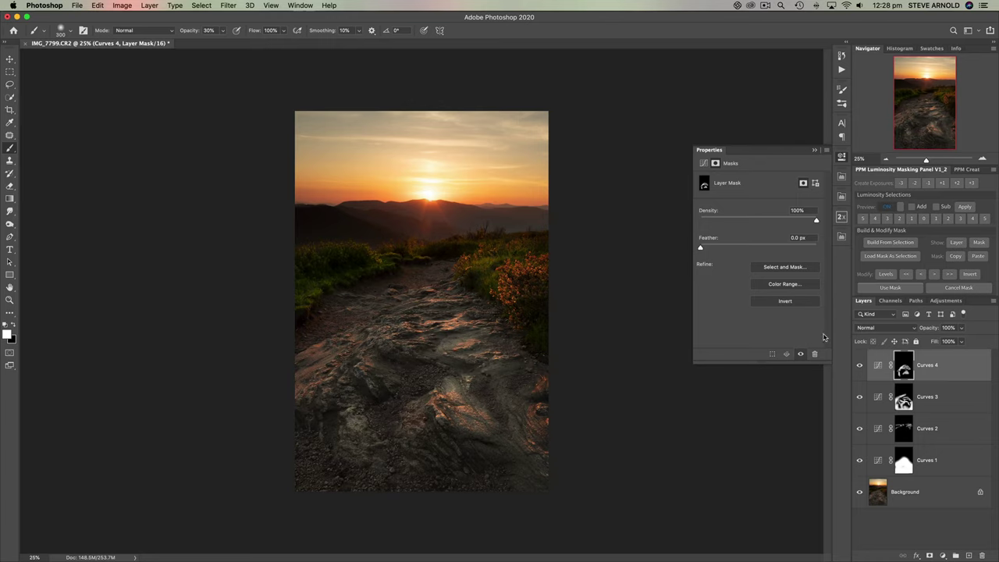
- Compare the path with and without the Curves 3 and Curves 4 layers, together and with Curves 4 alone toggled
left_click(860, 405)
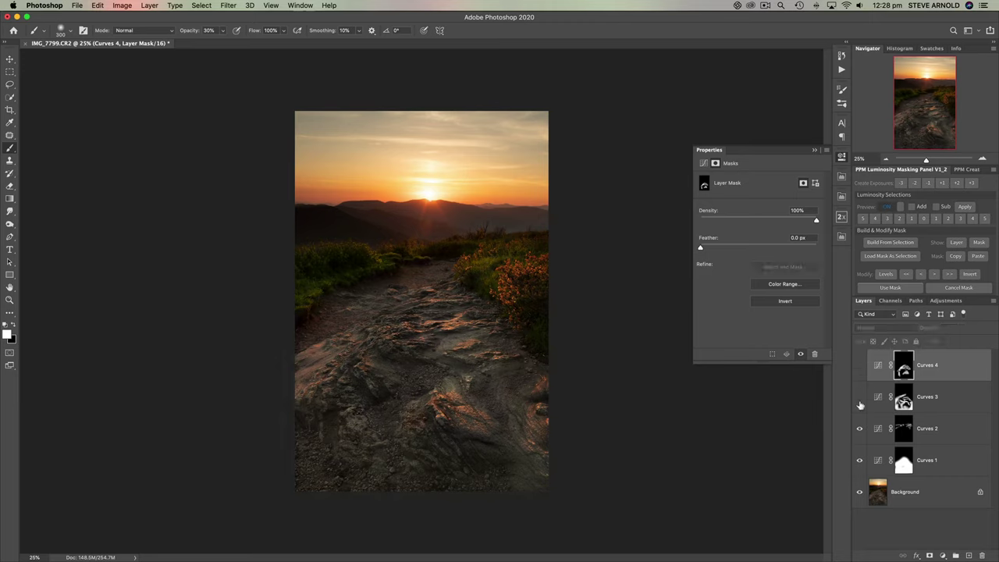
left_click(860, 398)
left_click(860, 363)
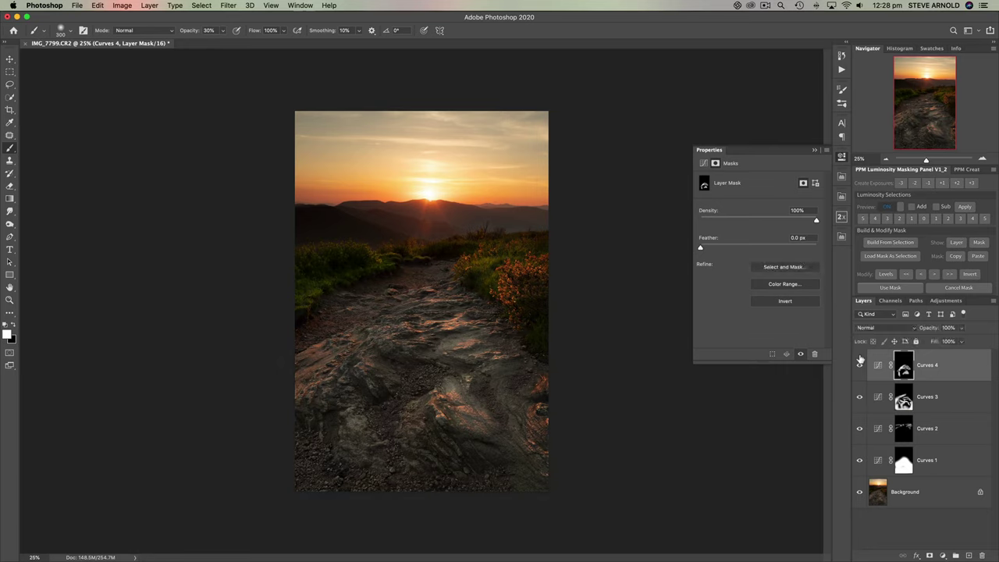
left_click(861, 401)
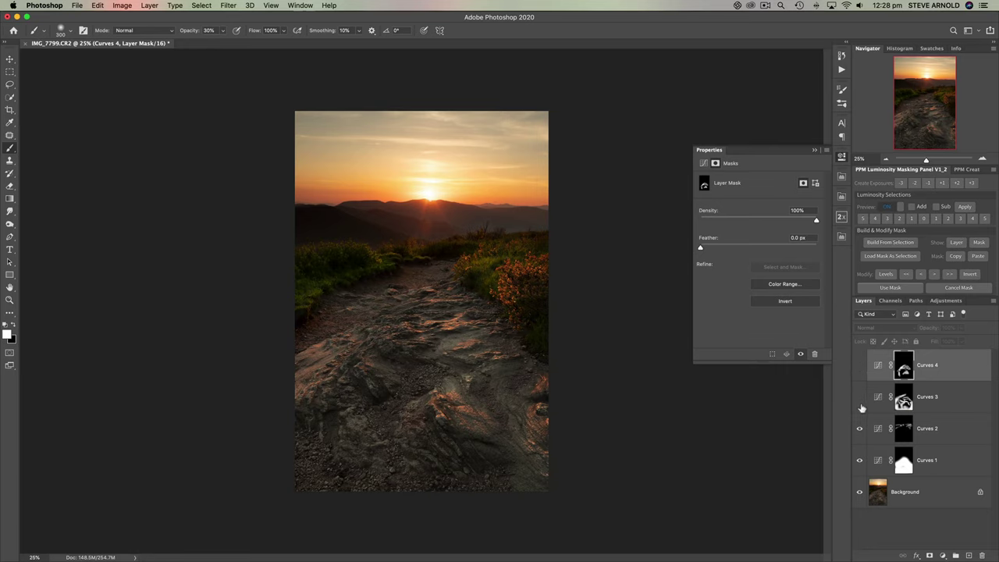
left_click(860, 403)
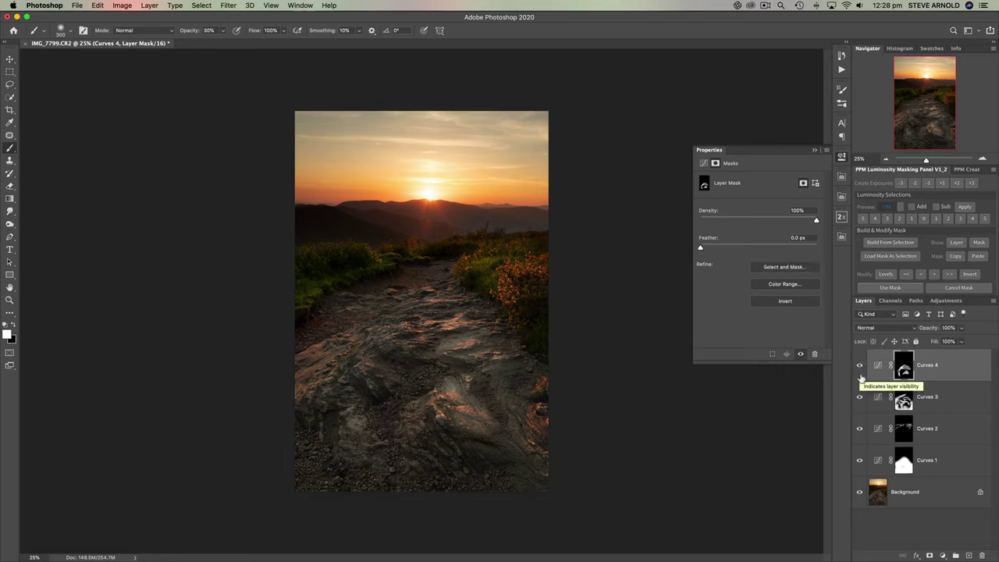
left_click(861, 367)
left_click(860, 367)
left_click(861, 367)
left_click(860, 366)
- Add a Curves adjustment layer above Curves 4, lower its curve to input 137, output 120, and invert its mask to black
left_click(982, 158)
left_click(983, 158)
left_click(983, 159)
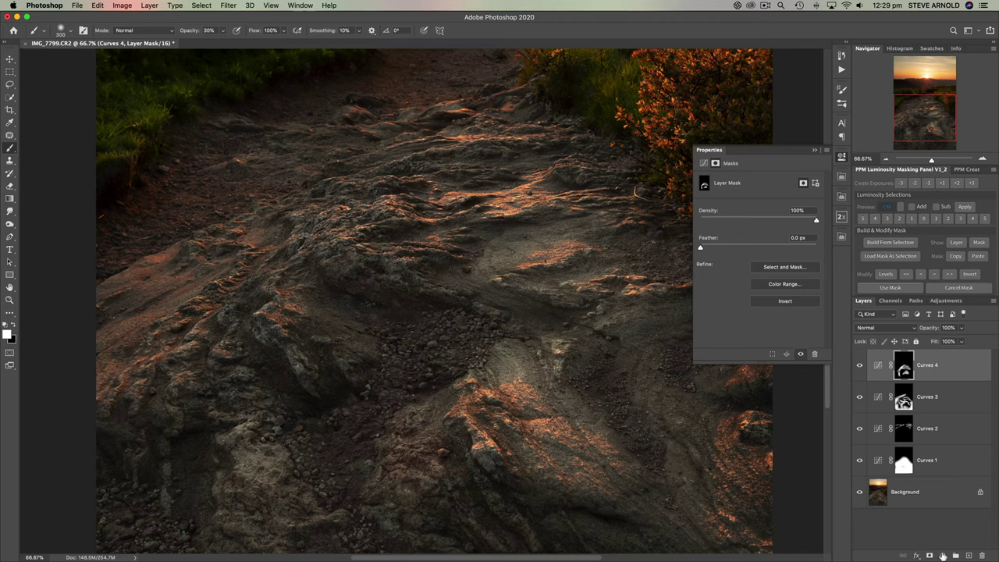
left_click(942, 554)
left_click(939, 417)
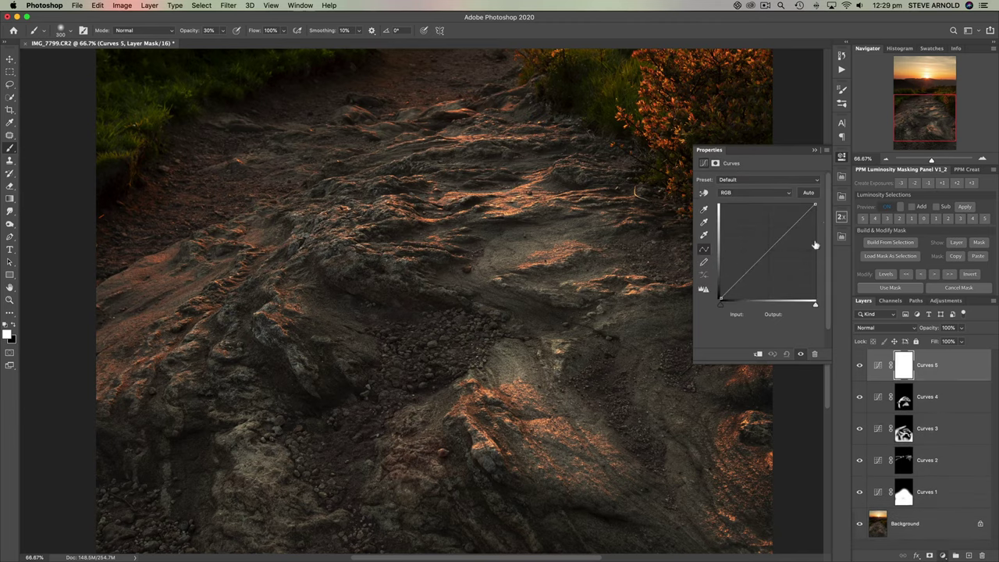
left_click_drag(771, 248, 771, 254)
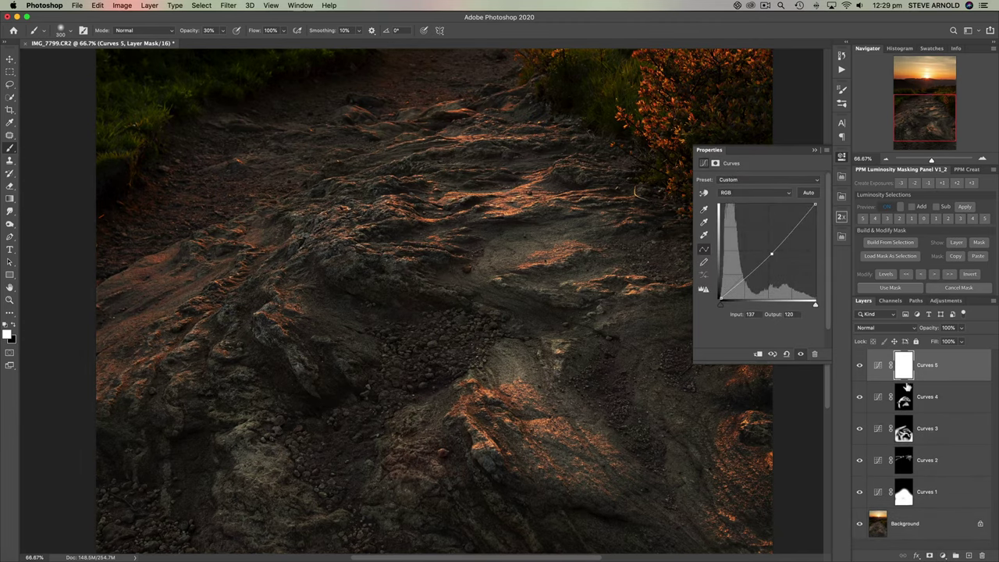
left_click(903, 363)
key("super+i")
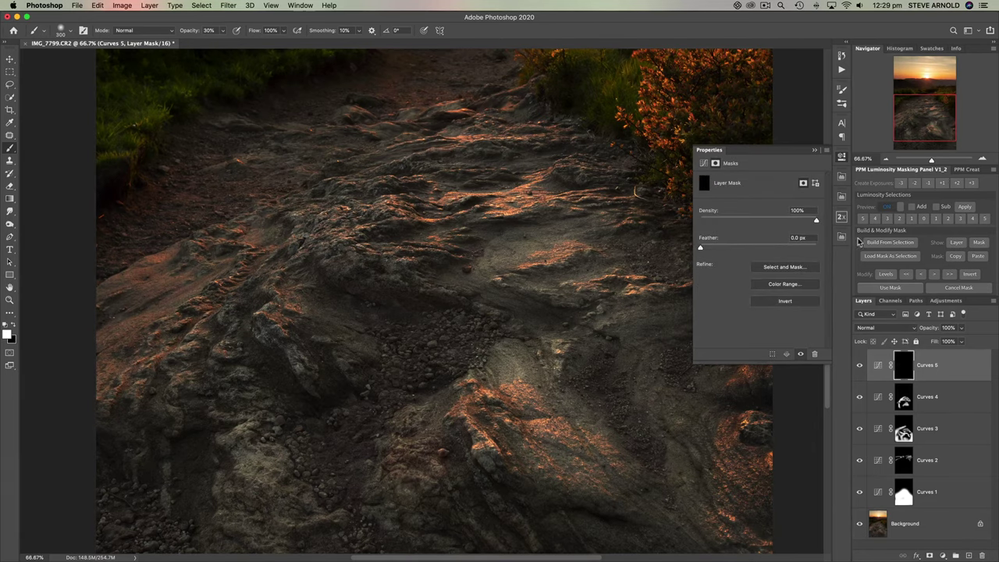
- Collapse the adjustment properties and paint white on the Curves 5 mask along the dark rock crevices, reducing the brush to 90 px
left_click(842, 156)
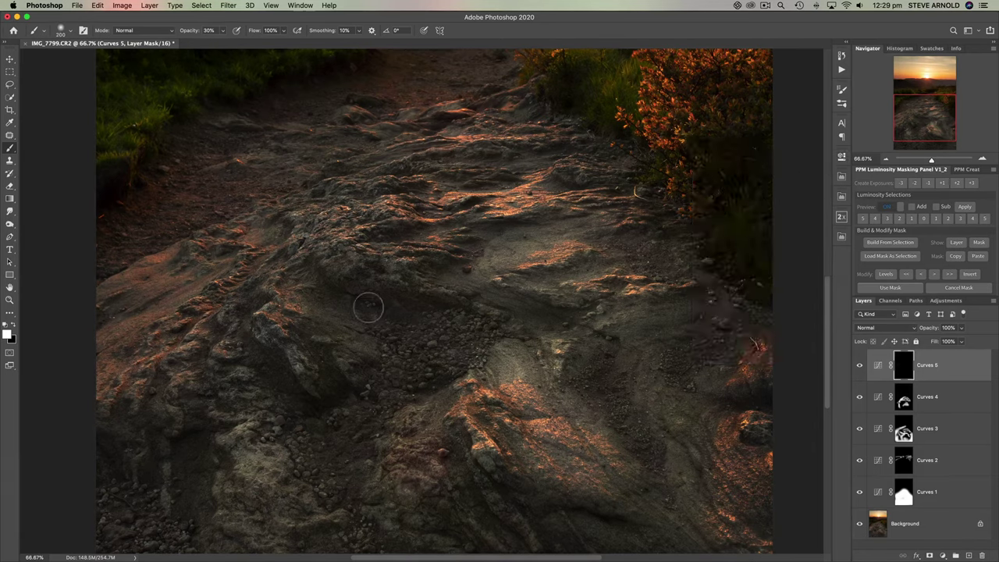
key("[")
key("[")
left_click(887, 159)
left_click(886, 159)
left_click(886, 159)
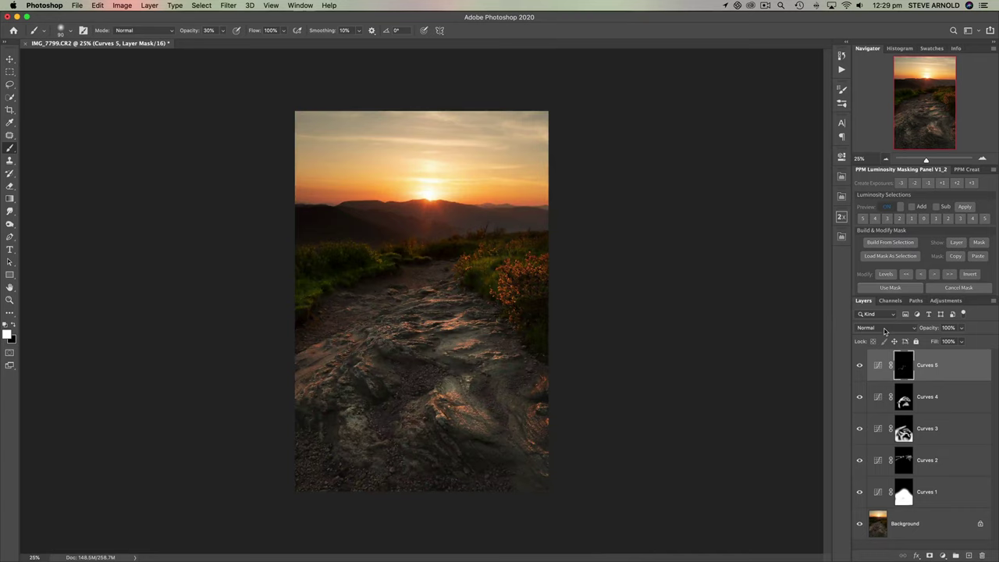
- Compare the image with and without the Curves 5 crevice darkening
left_click(860, 366)
left_click(860, 367)
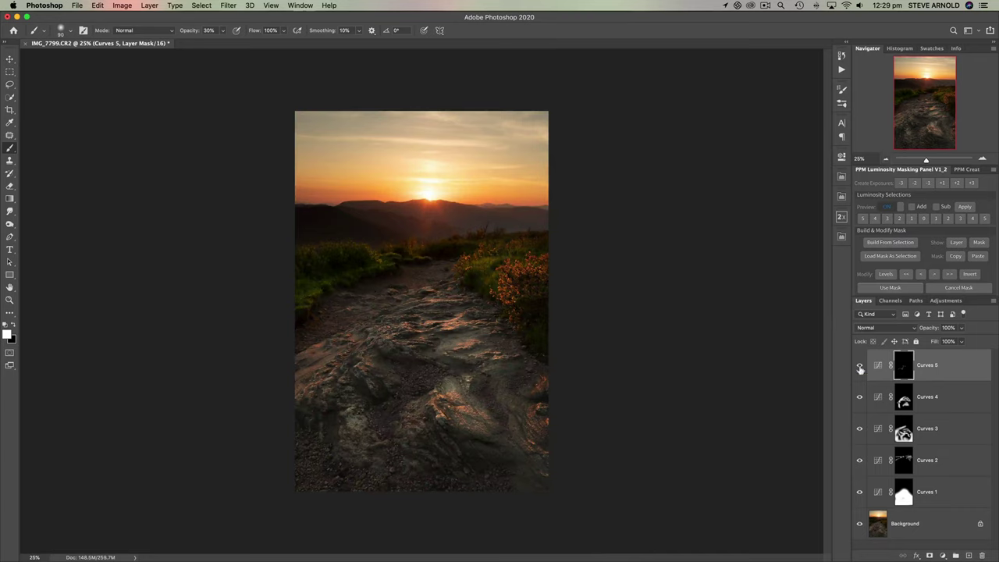
left_click(860, 367)
left_click(860, 366)
- Add a Curves adjustment layer above Curves 5 and raise its upper tones to input 180, output 196
left_click(943, 556)
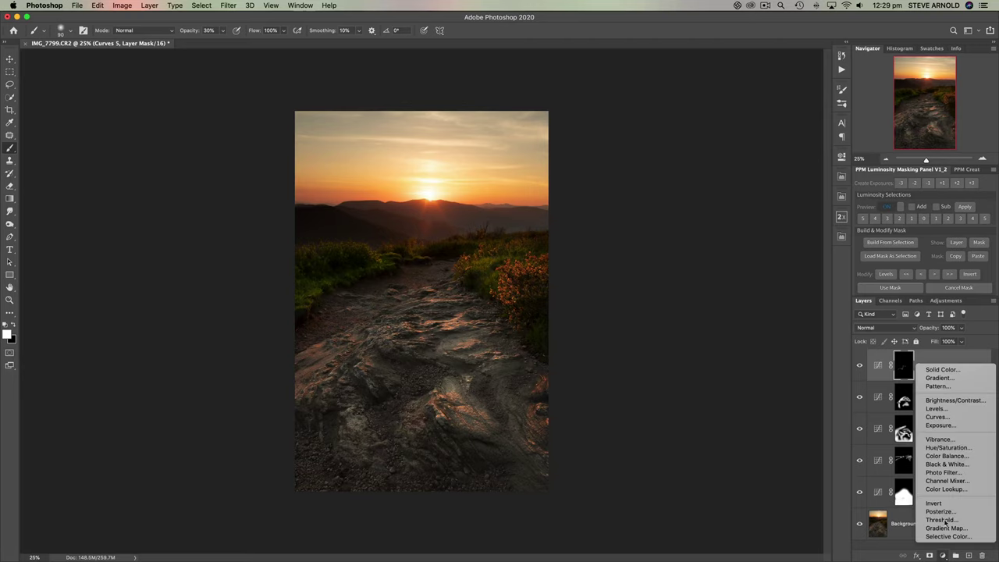
left_click(946, 417)
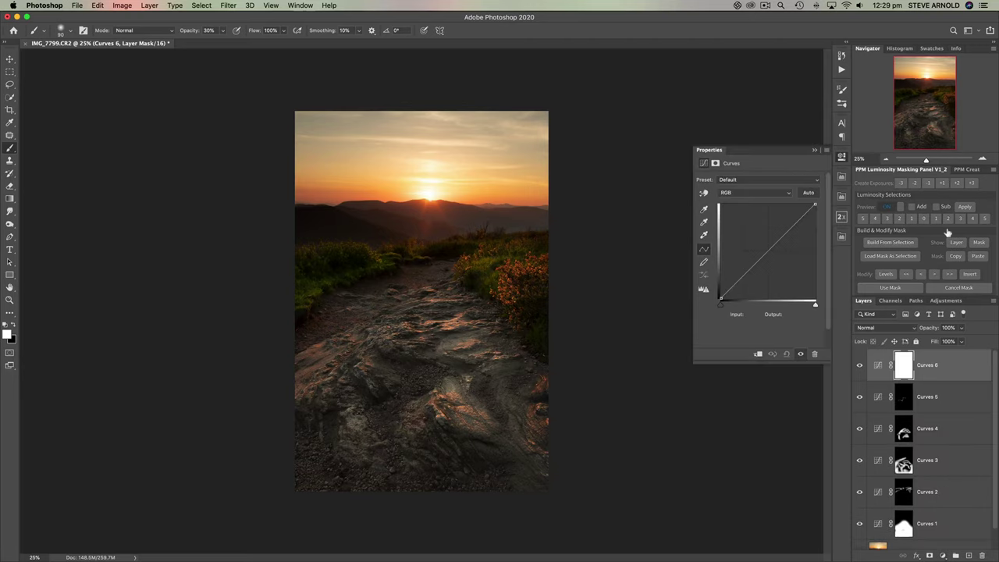
left_click_drag(789, 231, 787, 226)
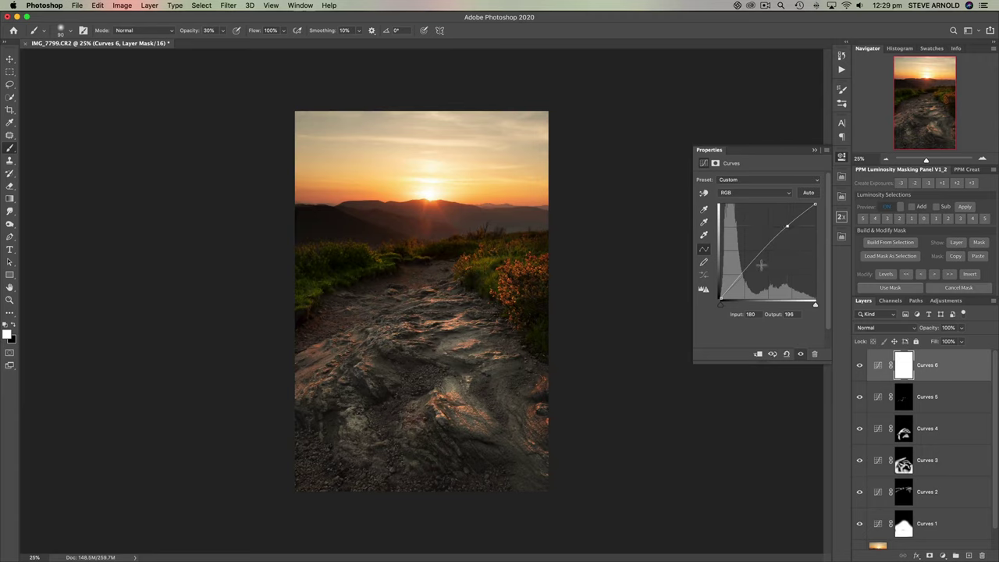
- Shape the Curves 6 curve with points at input 93, output 99 and input 180, output 218, and invert its mask to black
left_click_drag(753, 264, 755, 268)
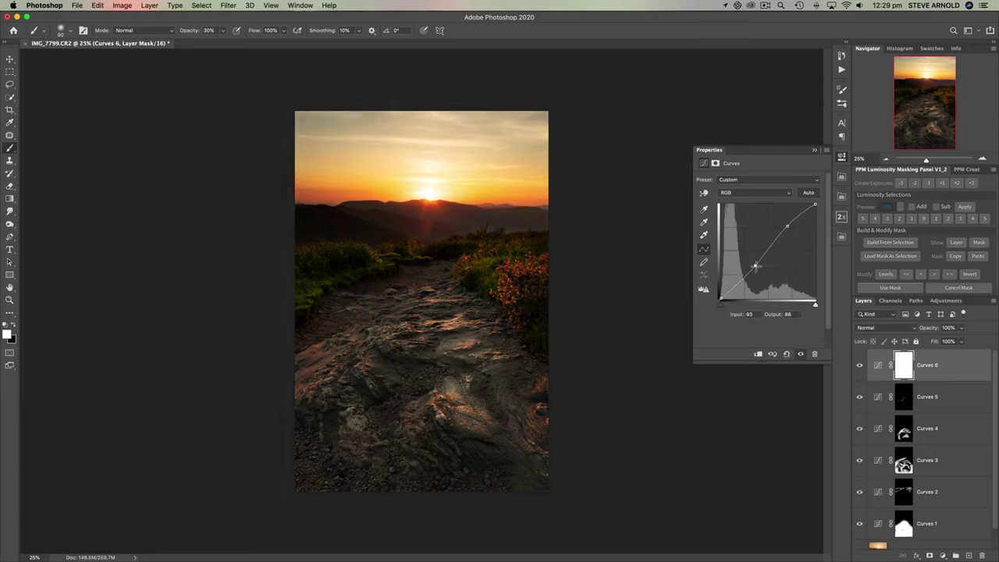
left_click_drag(787, 229, 787, 222)
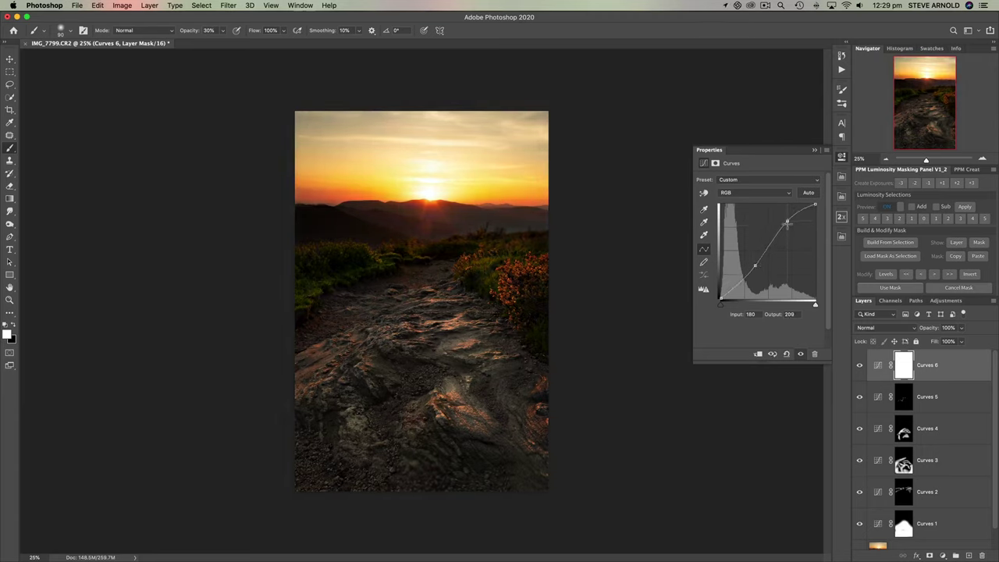
left_click_drag(756, 265, 756, 263)
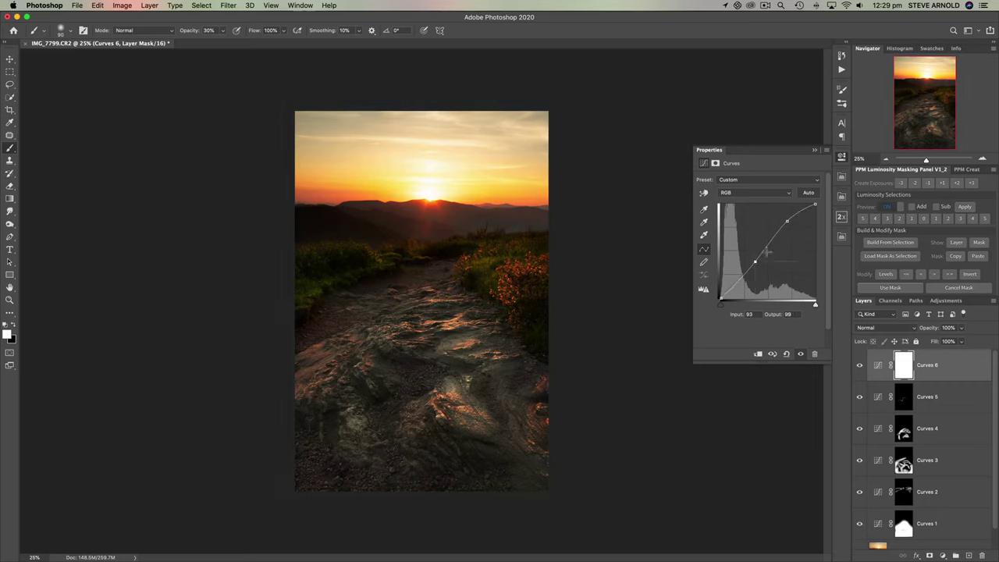
left_click_drag(787, 222, 789, 219)
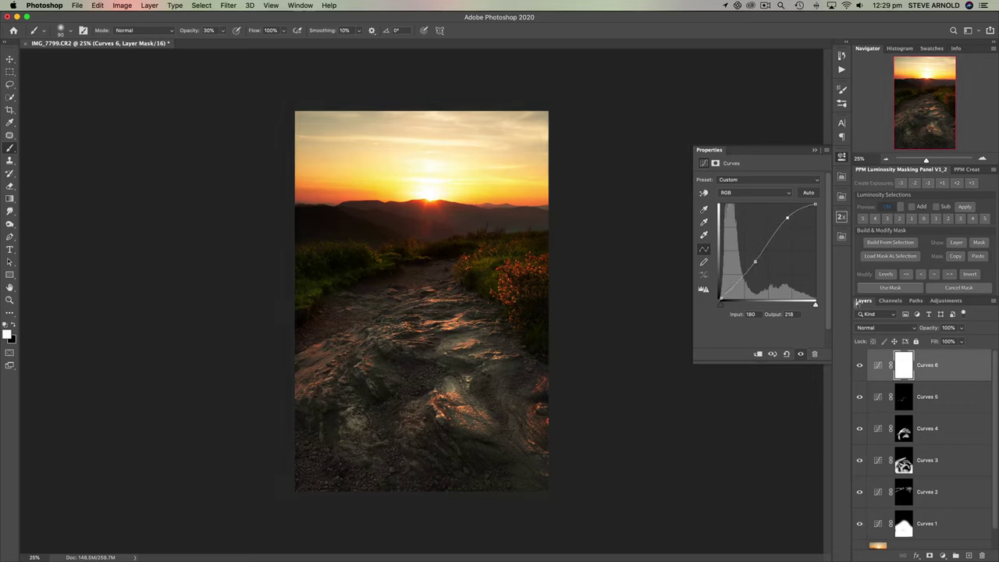
left_click(905, 367)
key("super+i")
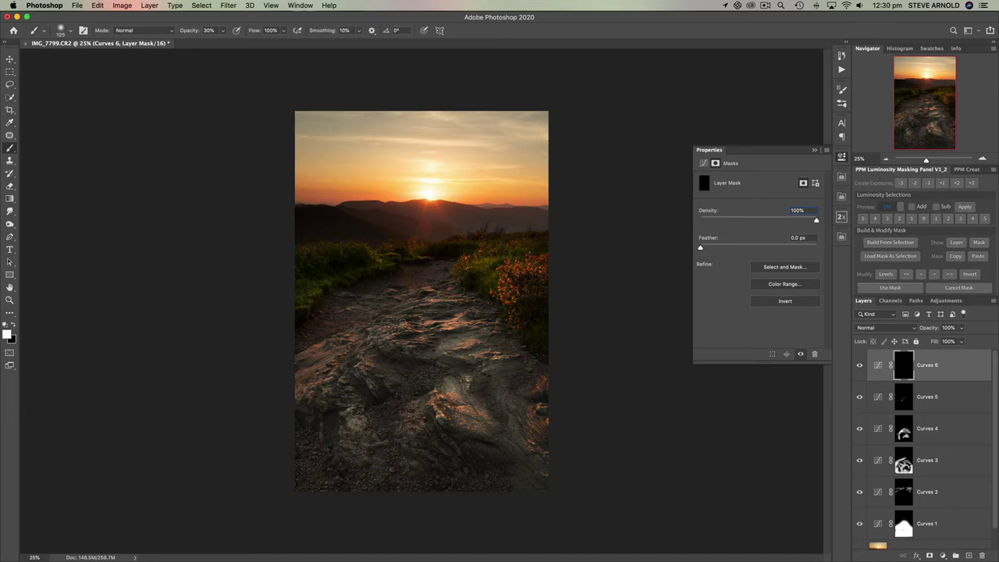
- Enlarge the brush to 900 px and paint white on the Curves 6 mask over the foreground rocks
key("bracketright")
key("bracketright")
key("bracketright")
key("bracketright")
mouse_move(367, 375)
left_mouse_down()
mouse_move(448, 312)
mouse_move(439, 312)
mouse_move(483, 393)
mouse_move(441, 416)
mouse_move(443, 437)
mouse_move(469, 386)
mouse_move(483, 395)
mouse_move(445, 346)
mouse_move(393, 370)
mouse_move(396, 388)
mouse_move(364, 435)
mouse_move(341, 391)
mouse_move(344, 430)
mouse_move(347, 348)
mouse_move(395, 439)
mouse_move(418, 453)
left_mouse_up()
- Compare the image with and without the Curves 6 effect and delete that layer
left_click(860, 366)
left_click(860, 367)
left_click_drag(873, 368, 982, 555)
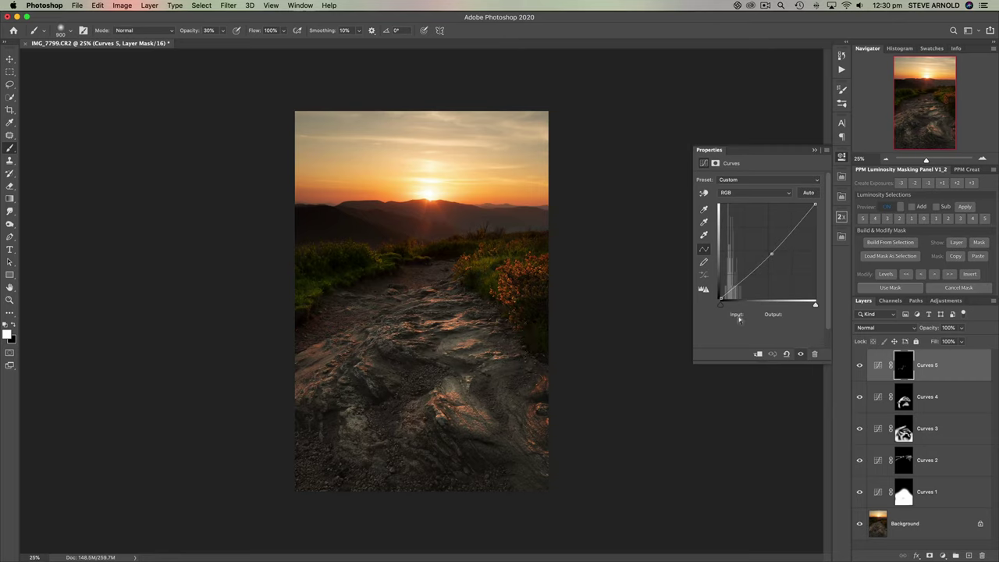
- Copy the merged image of the whole canvas and paste it as a new layer above Curves 5
left_click(201, 6)
left_click(207, 16)
left_click(99, 6)
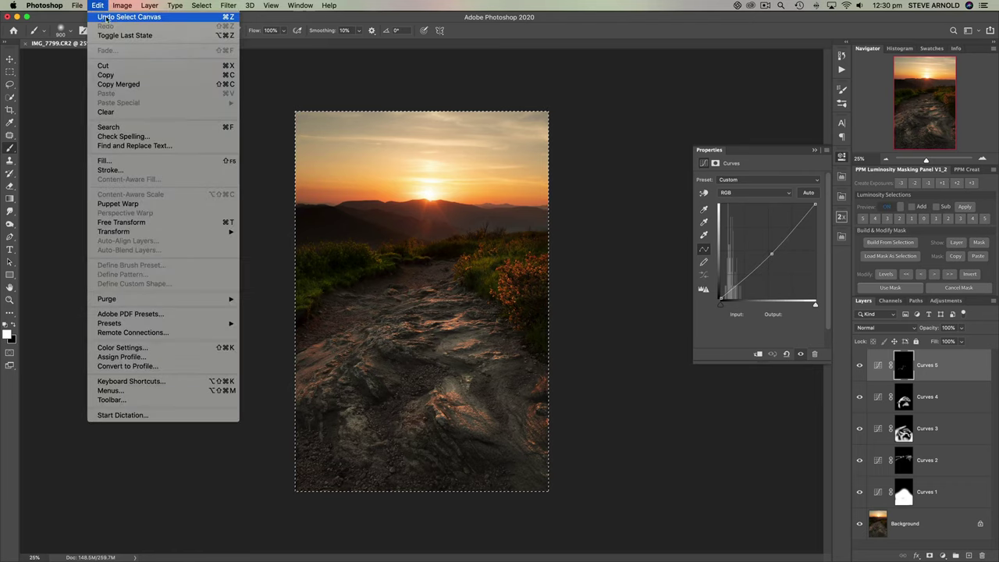
left_click(118, 83)
left_click(100, 7)
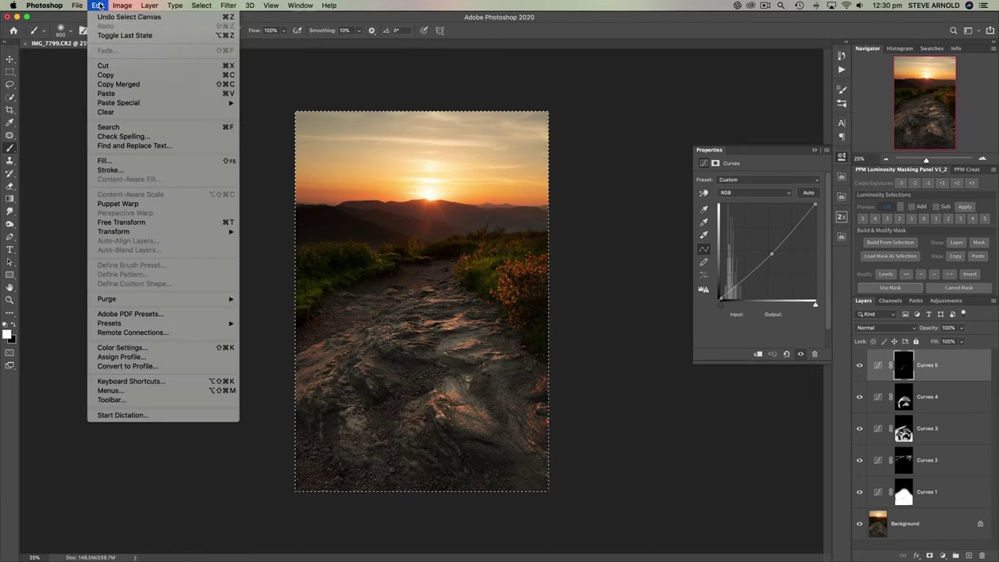
left_click(117, 93)
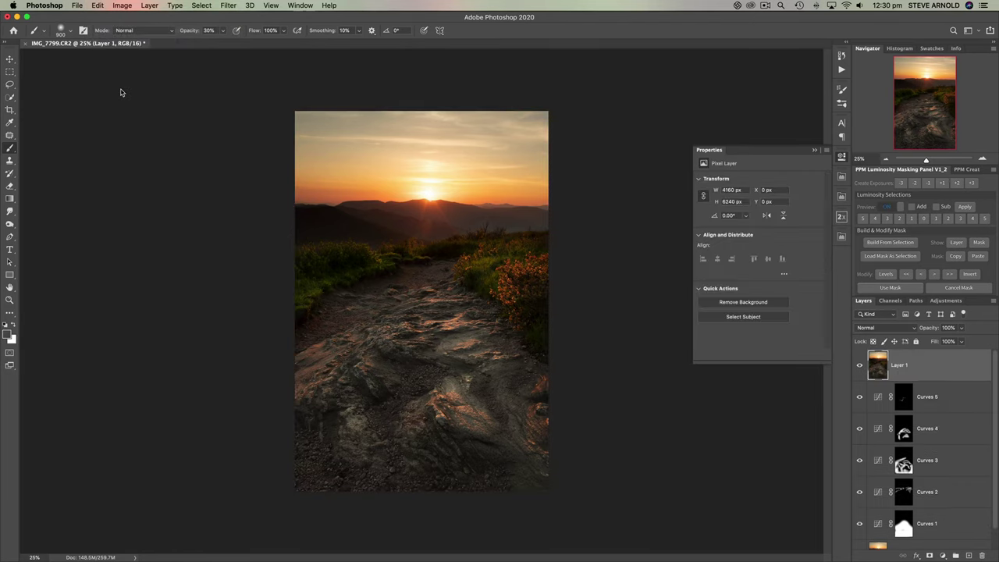
- Apply a High Pass filter with a radius of 88.4 pixels to Layer 1 and set its blend mode to Soft Light
left_click(230, 6)
mouse_move(289, 178)
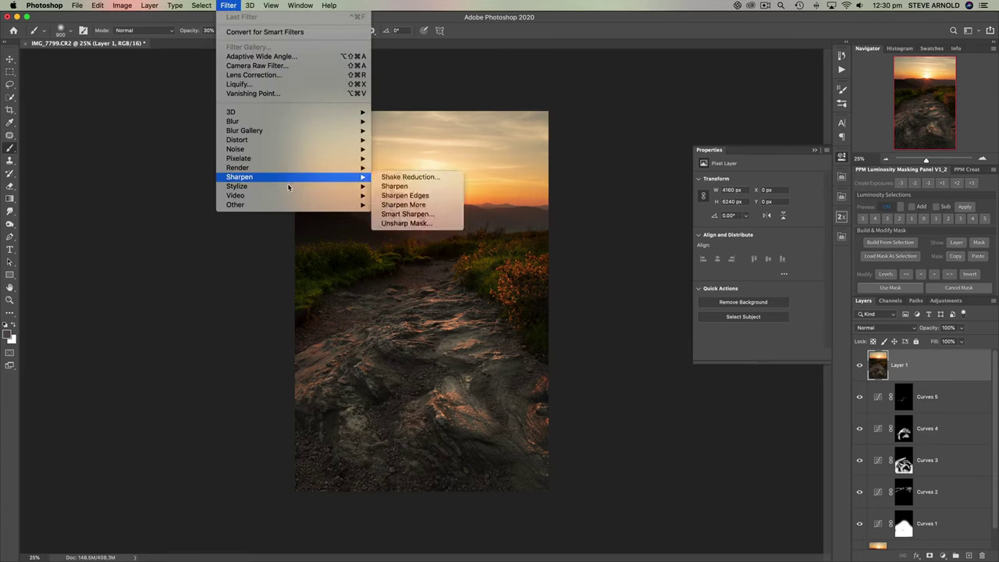
mouse_move(295, 206)
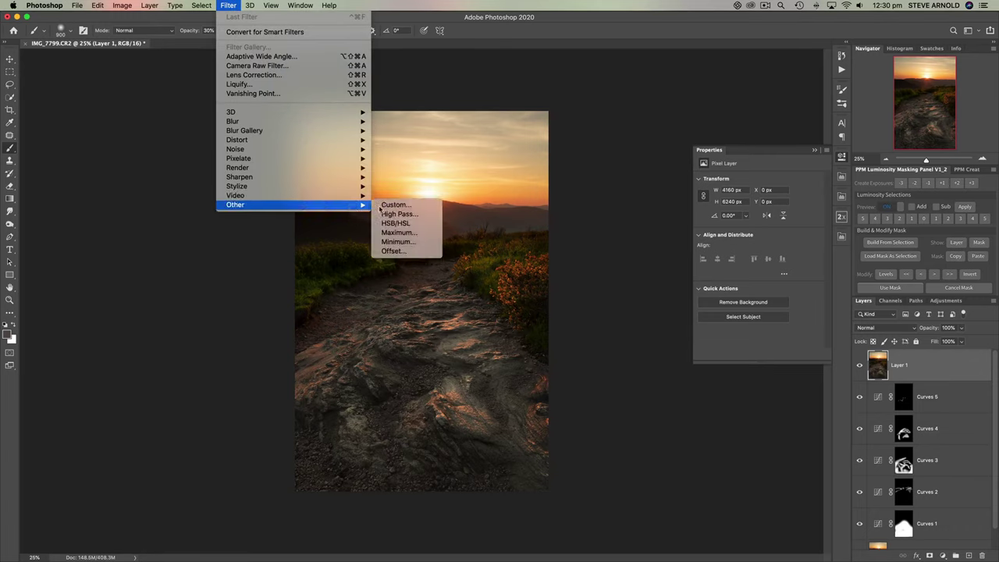
left_click(421, 214)
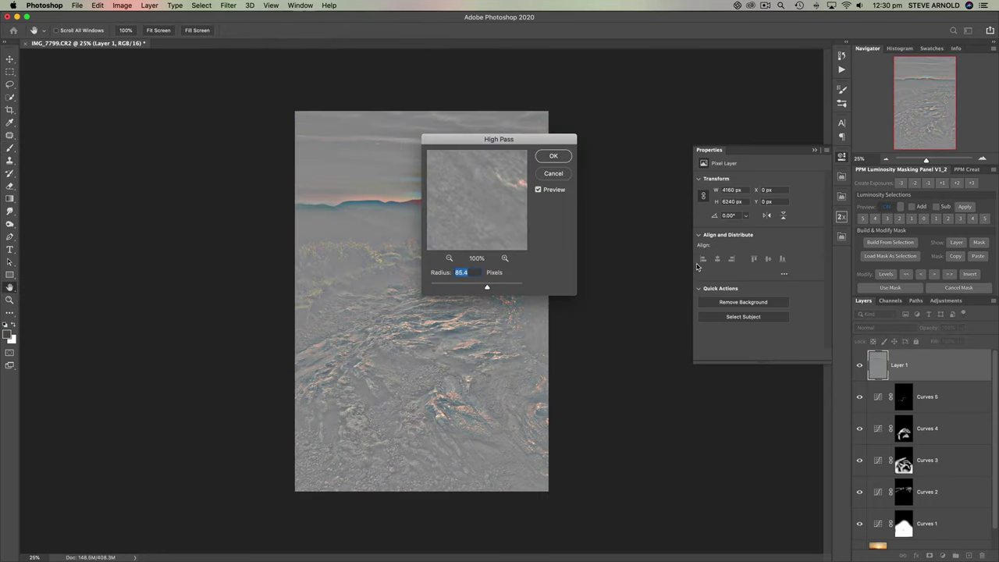
left_click_drag(501, 283, 622, 236)
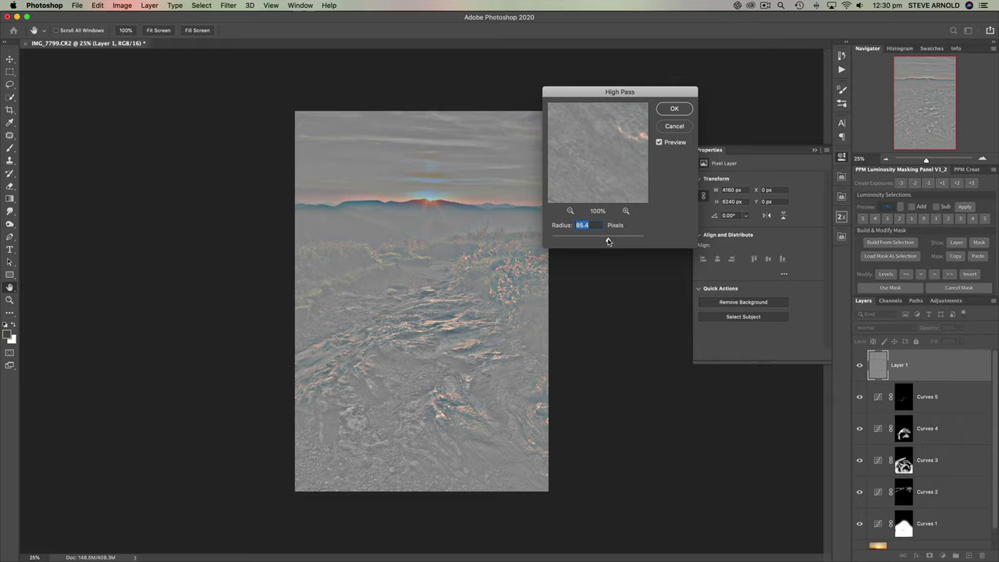
left_click_drag(608, 241, 564, 241)
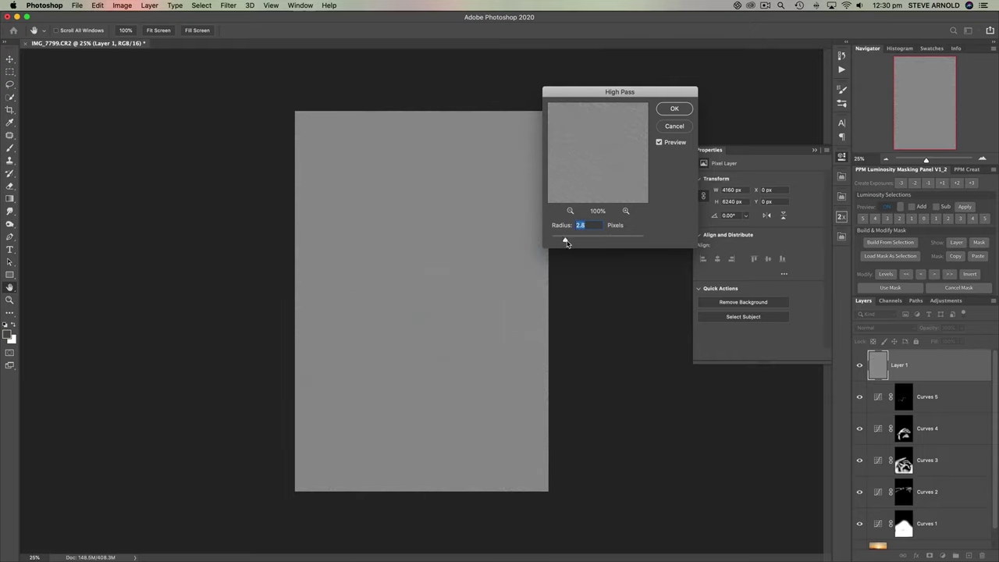
left_click_drag(565, 242, 609, 242)
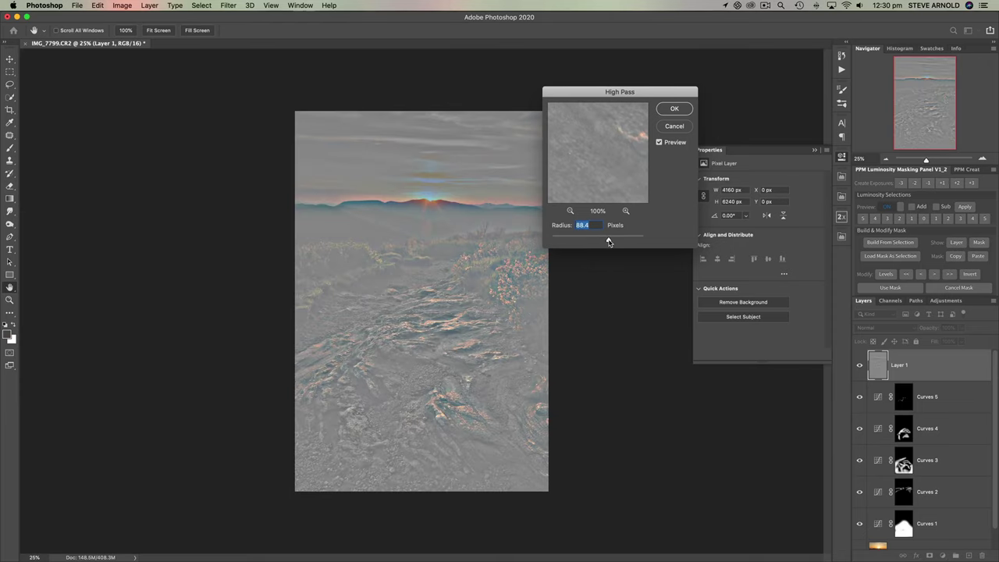
left_click(674, 109)
key("b")
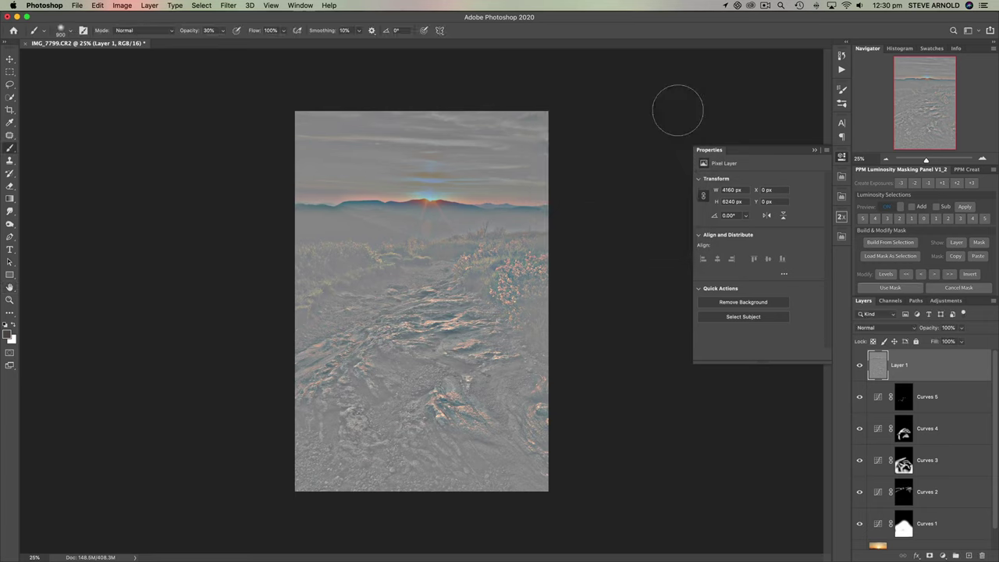
left_click(870, 329)
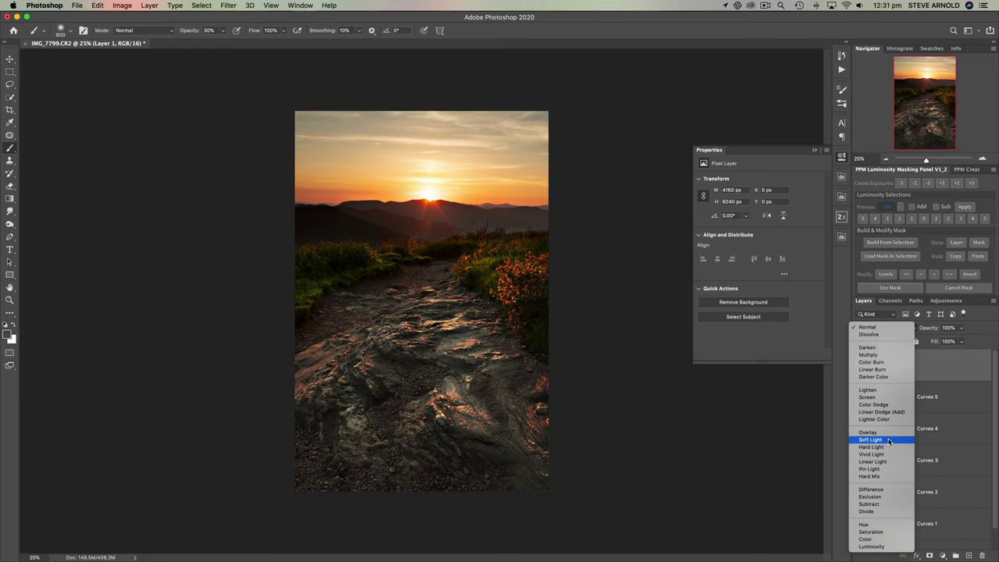
left_click(889, 442)
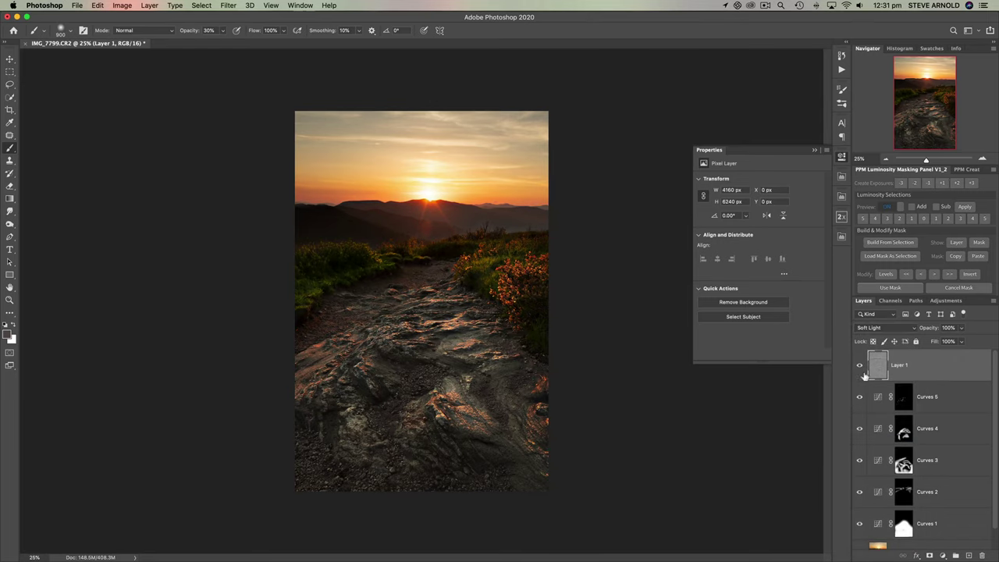
- Check the Soft Light layer's effect, add a black mask to it, and paint white over the foreground rocks
left_click(861, 365)
left_click(860, 366)
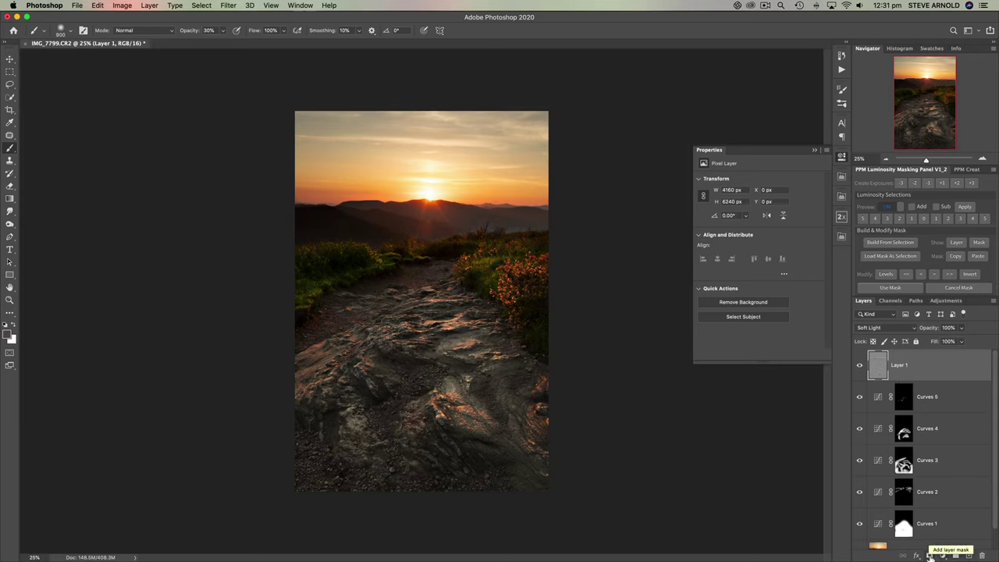
left_click(930, 556, "alt")
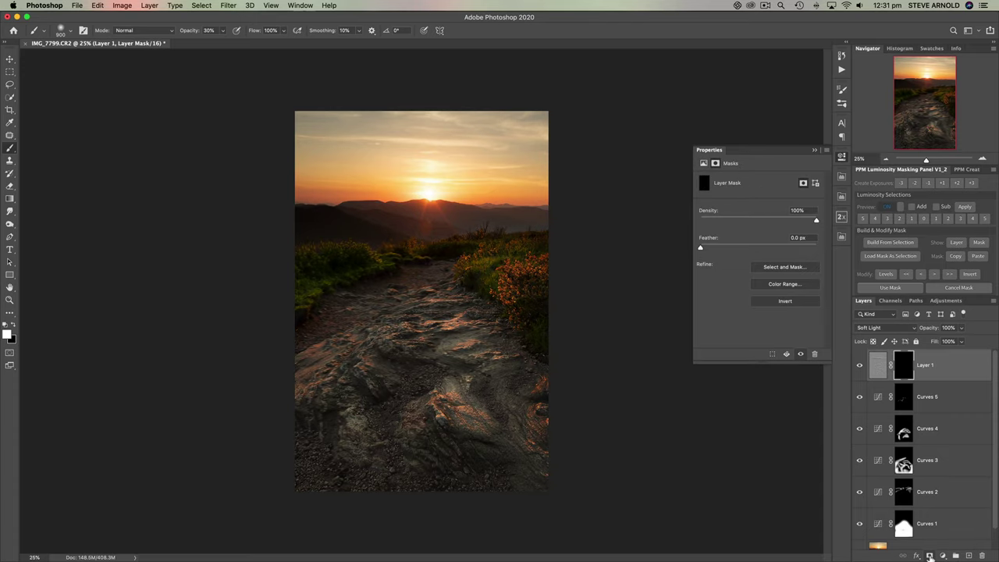
mouse_move(406, 308)
left_mouse_down()
mouse_move(390, 338)
mouse_move(467, 311)
mouse_move(476, 348)
mouse_move(438, 427)
mouse_move(445, 434)
mouse_move(445, 332)
mouse_move(403, 339)
mouse_move(327, 407)
mouse_move(432, 316)
mouse_move(477, 393)
mouse_move(429, 441)
mouse_move(473, 337)
mouse_move(403, 338)
mouse_move(437, 351)
left_mouse_up()
- Compare the image with and without the masked High Pass effect of Layer 1
left_click(861, 367)
left_click(860, 367)
left_click(861, 367)
left_click(861, 367)
left_click(860, 367)
left_click(860, 367)
left_click(860, 367)
left_click(860, 367)
- Compare the image with and without the Curves 4 adjustment
left_click(861, 428)
left_click(860, 430)
left_click(860, 430)
left_click(861, 432)
left_click(861, 429)
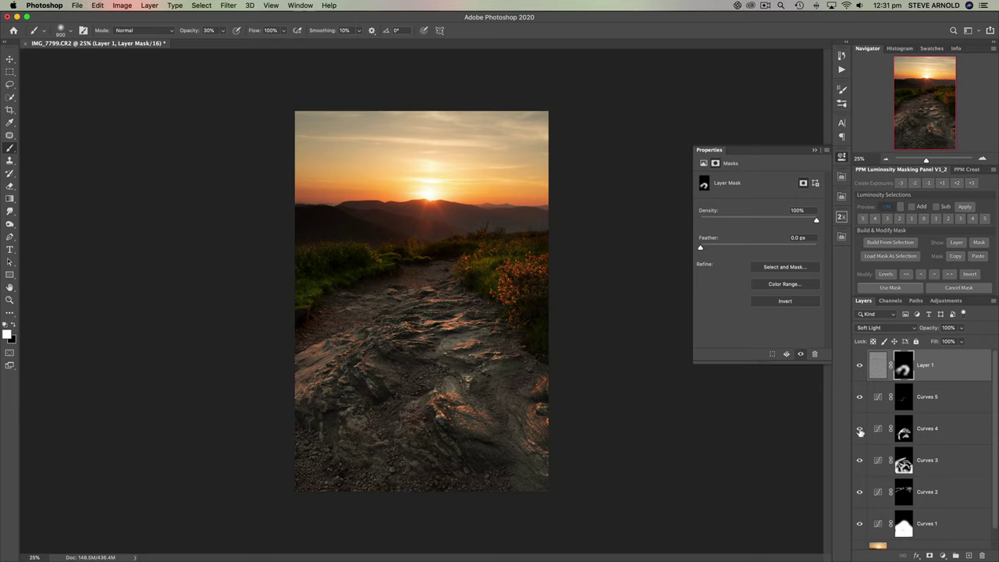
left_click(860, 432)
left_click(860, 431)
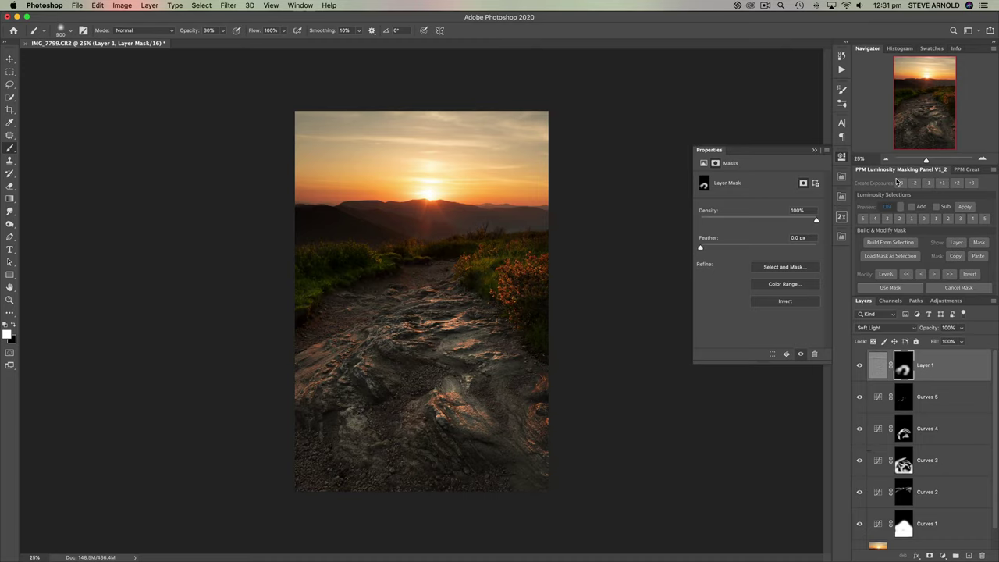
- Extend the layer list to show the whole stack and hide every layer above the Background at 12.5% zoom
left_click(886, 160)
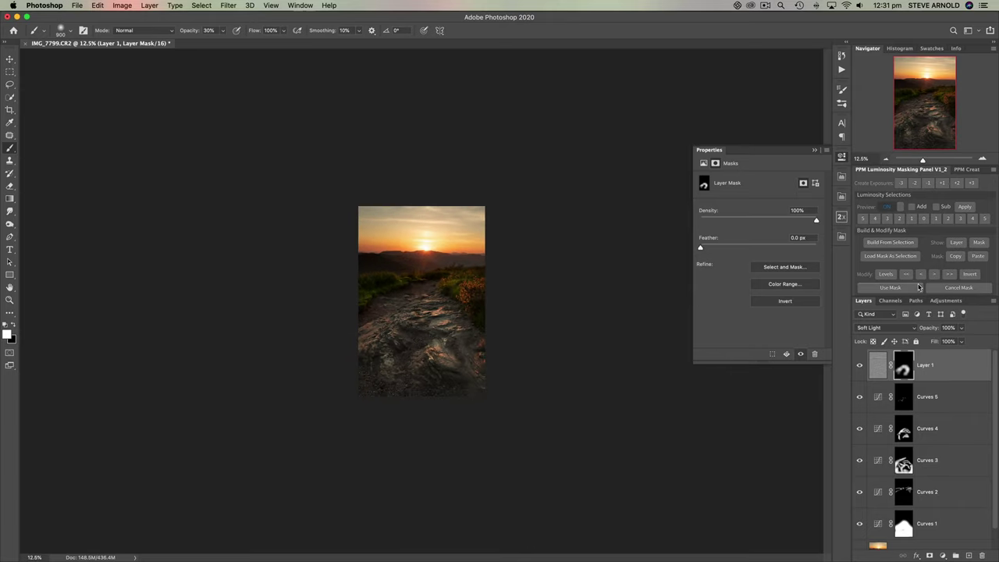
left_click_drag(977, 300, 976, 204)
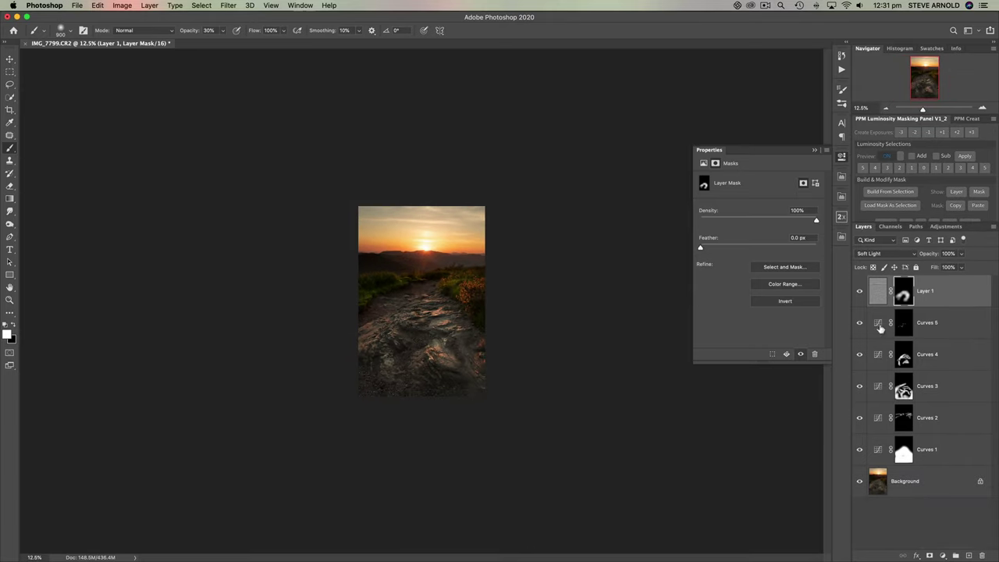
left_click(861, 292)
left_click_drag(859, 390, 860, 484)
left_click(860, 482)
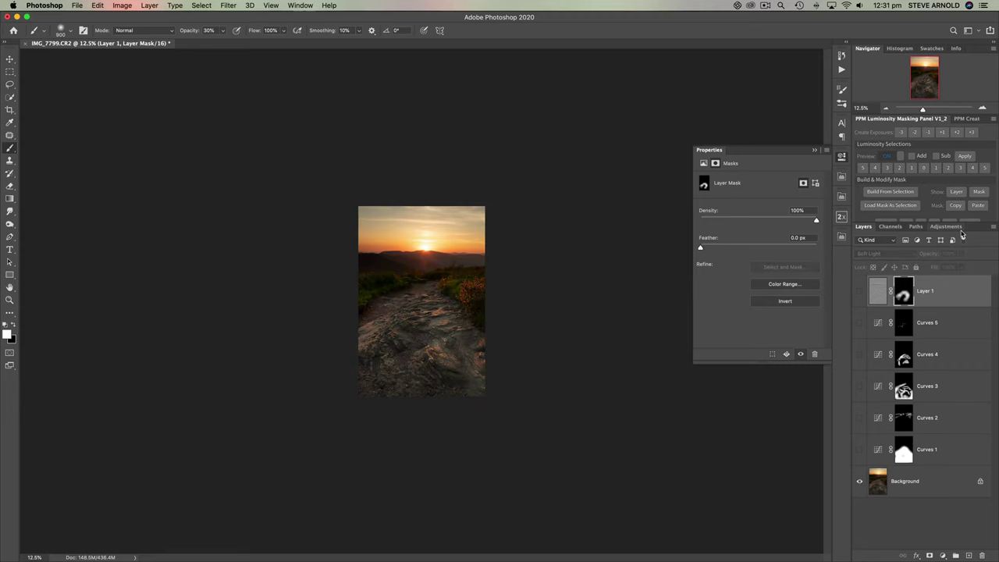
- Compare the original photo with the edited image at 25% zoom, leaving all layers visible
left_click(983, 108)
left_click(982, 108)
left_click(982, 107)
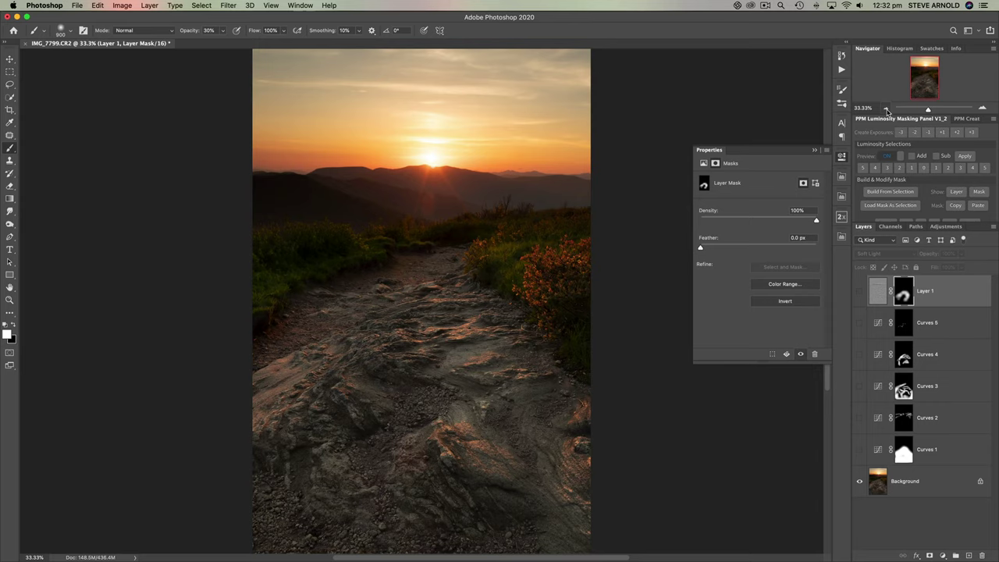
left_click(886, 108)
left_click_drag(861, 460, 860, 293)
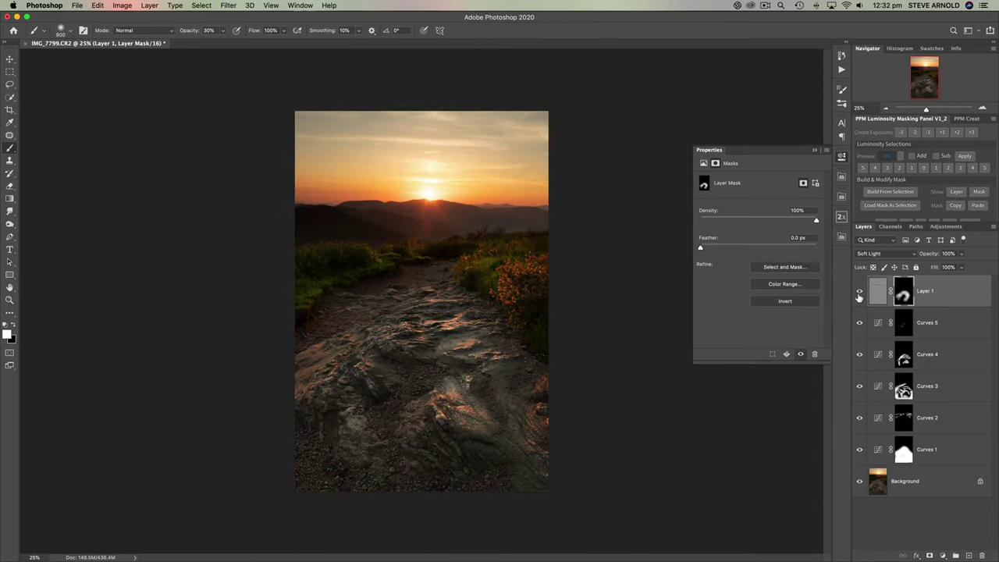
left_click_drag(861, 293, 862, 349)
left_click_drag(862, 447, 863, 302)
mouse_move(861, 291)
left_mouse_down()
mouse_move(864, 451)
mouse_move(860, 294)
left_mouse_up()
left_click_drag(863, 337, 859, 301)
- Reduce the opacity of the High Pass Layer 1 and compare the image with and without it
left_click(876, 292)
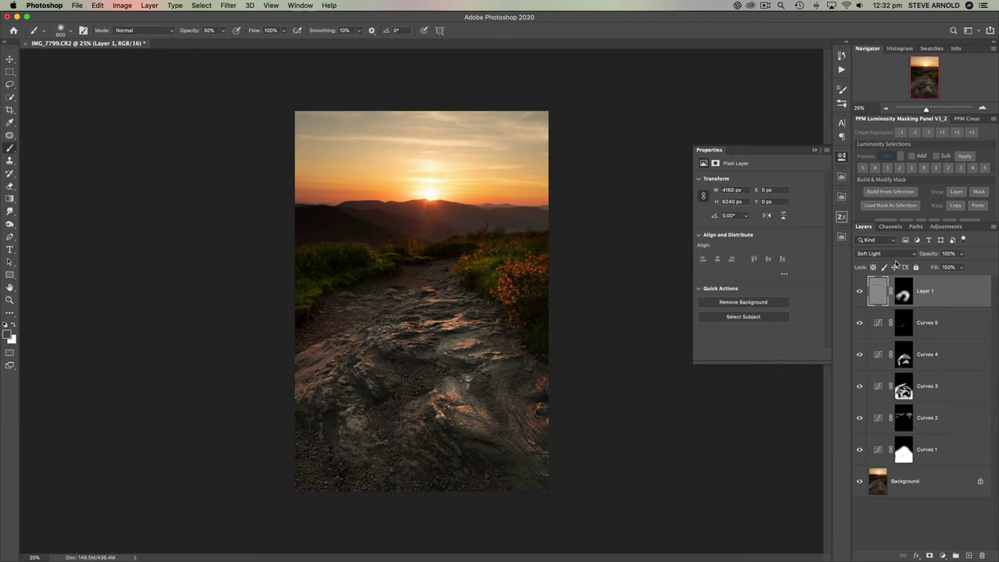
left_click_drag(931, 258, 908, 258)
left_click(861, 292)
left_click(861, 292)
- Add a new blank layer above Layer 1, set its blend mode to Overlay, and sample an orange paint colour from the foliage
left_click(969, 556)
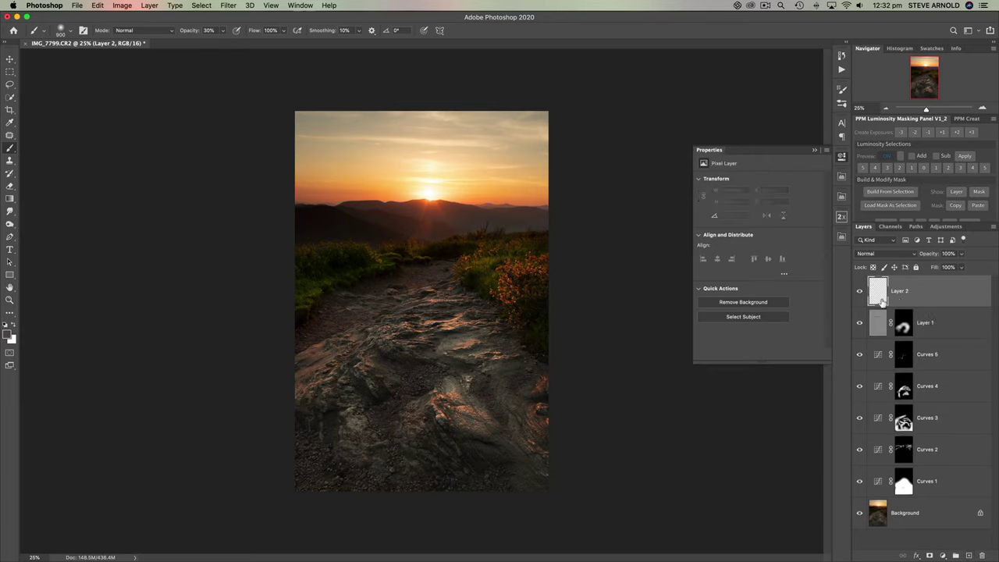
left_click(890, 257)
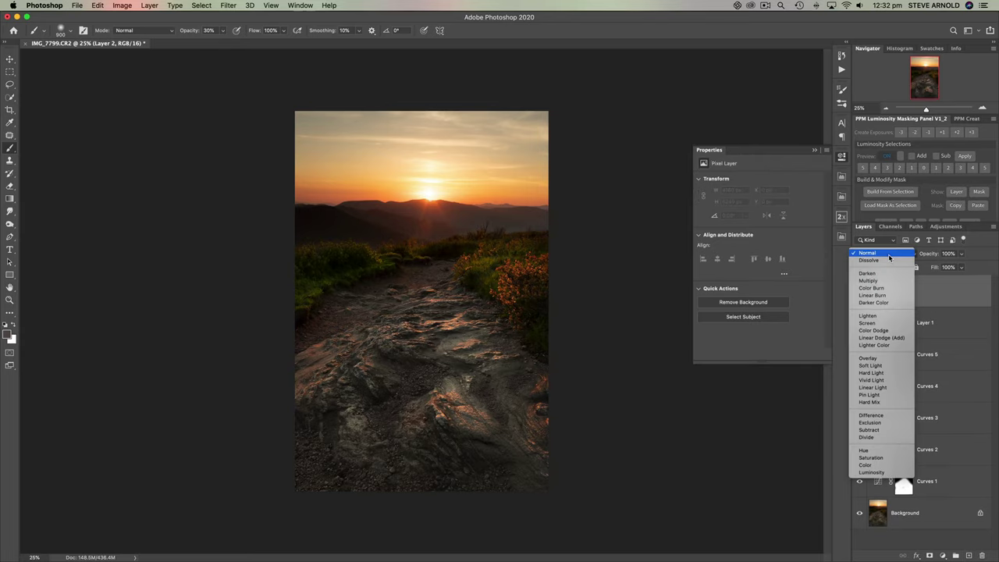
left_click(904, 361)
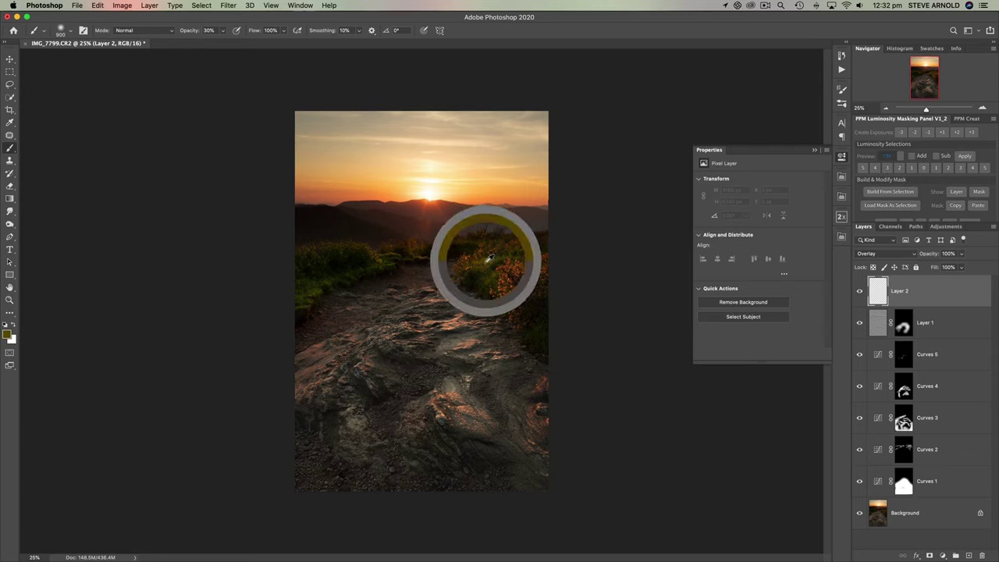
left_click_drag(504, 263, 498, 288)
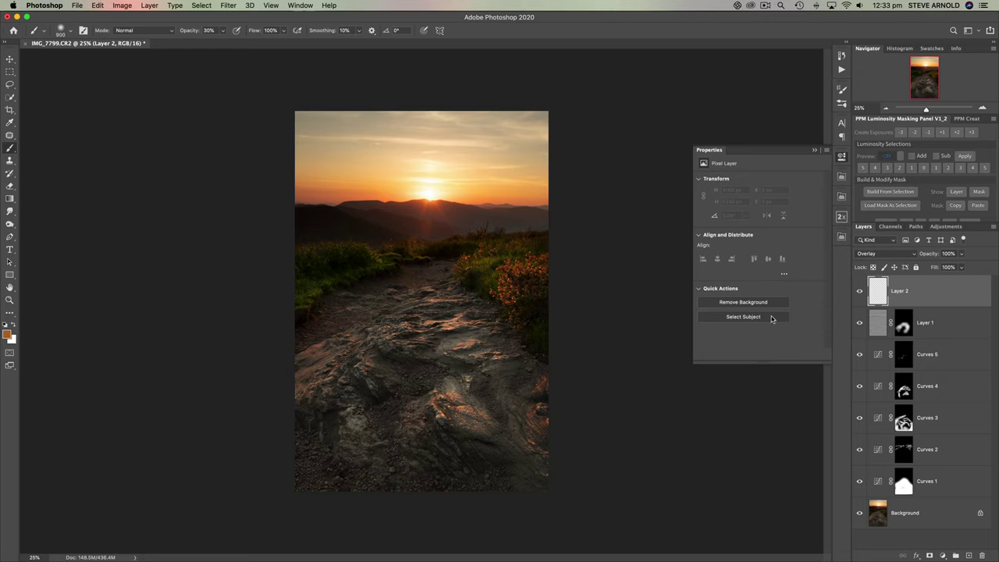
- Build a level 1 highlights luminosity mask and load it as a selection for painting on Layer 2
left_click(935, 168)
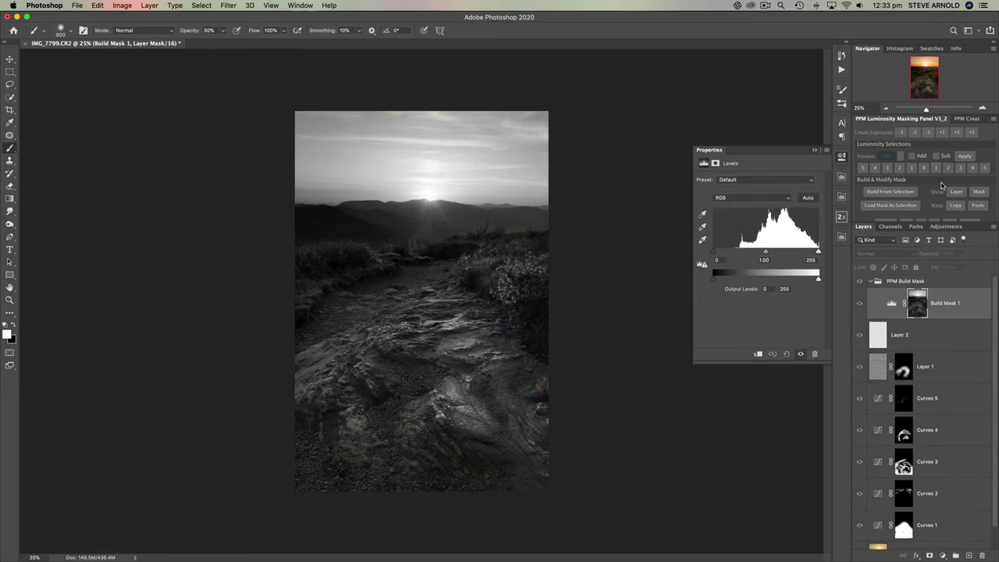
scroll(933, 191, "down", 3)
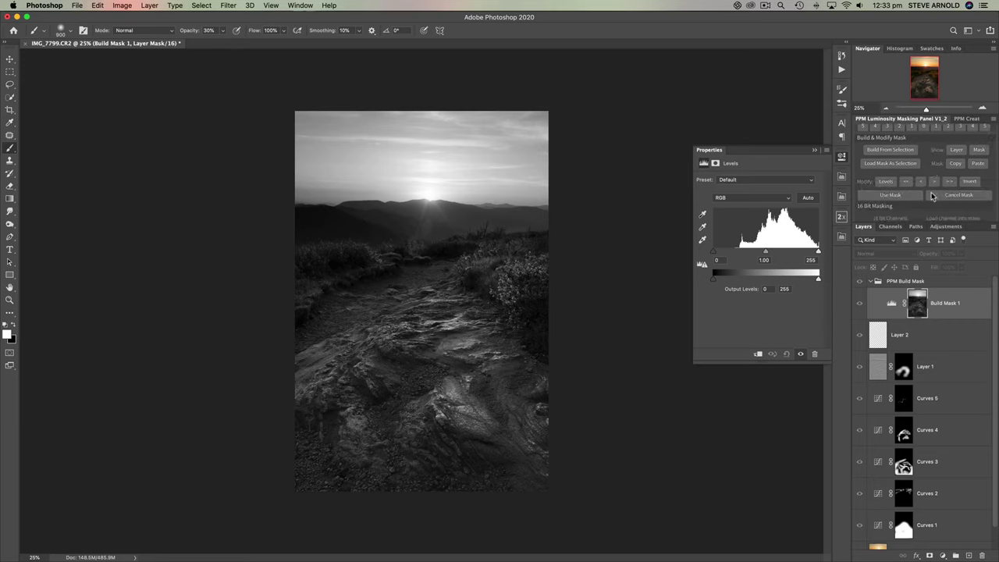
left_click(890, 194)
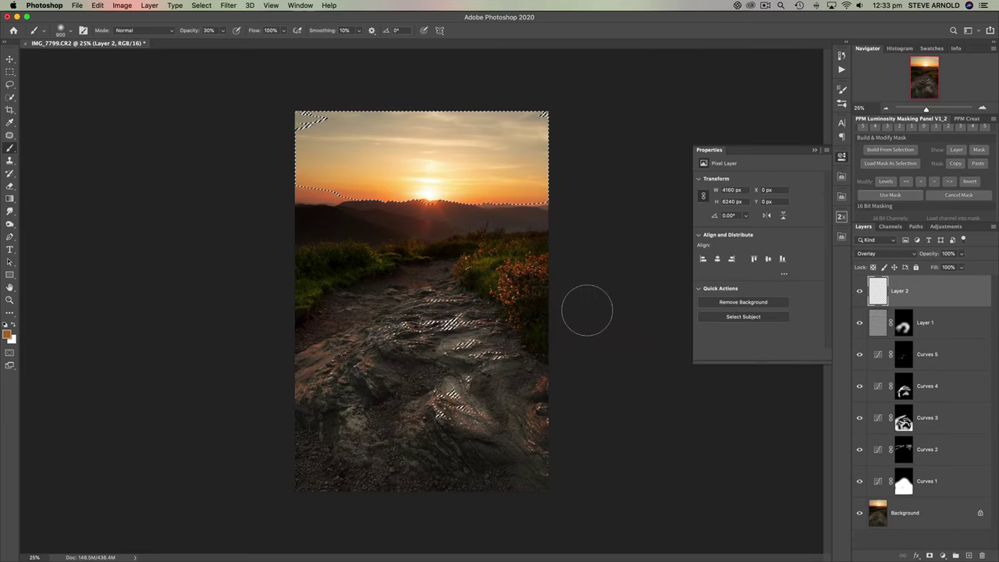
- Hide the selection edges, paint the sampled orange over the right-hand bush on Layer 2, and compare with and without the layer
key("super+h")
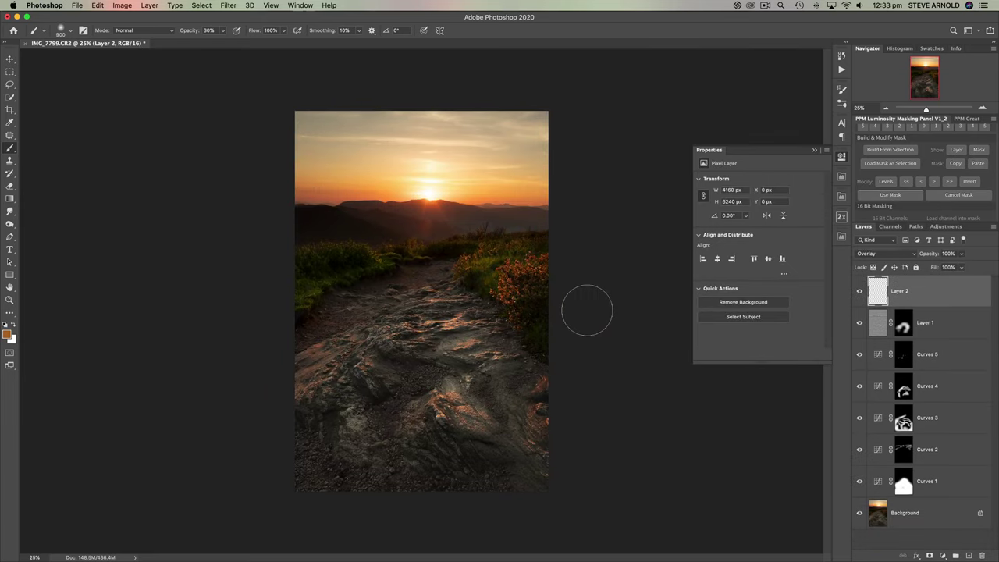
mouse_move(532, 278)
left_mouse_down()
mouse_move(519, 303)
mouse_move(533, 277)
left_mouse_up()
key("bracketleft")
left_click(860, 292)
left_click(860, 292)
- Change the foreground paint colour to a brighter, lighter orange
left_click(8, 333)
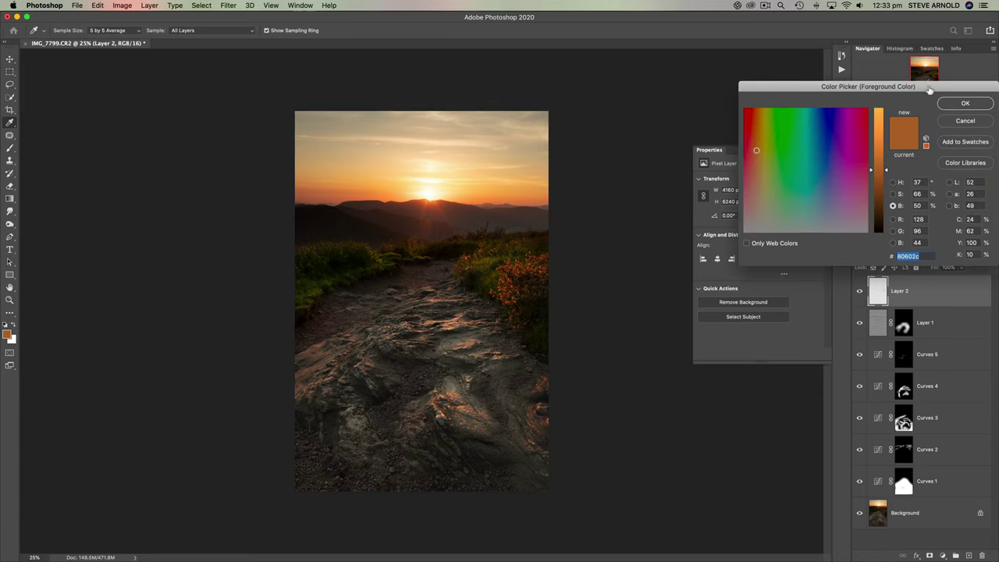
left_click_drag(929, 90, 794, 53)
left_click_drag(759, 122, 759, 77)
left_click(843, 59)
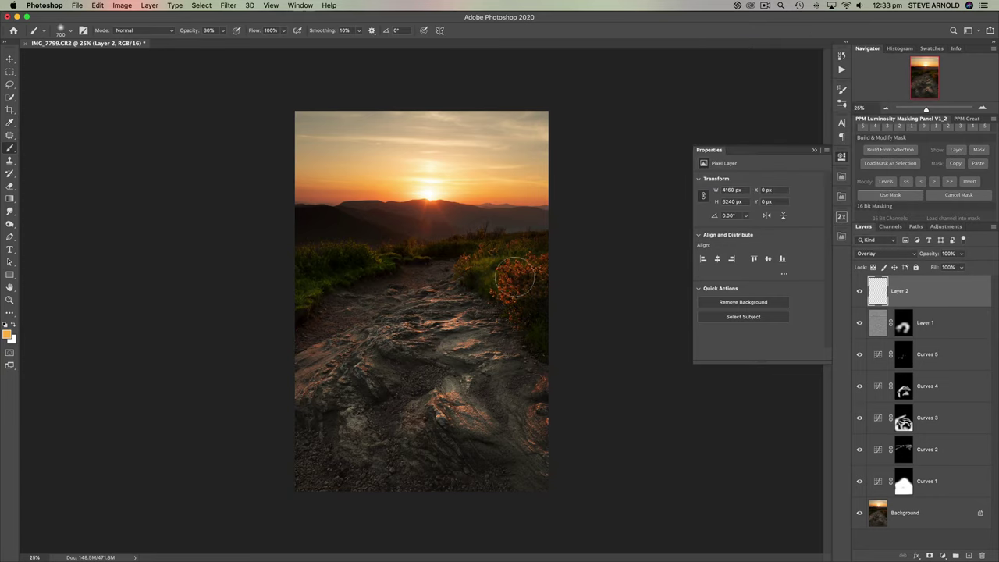
- Reduce the brush size to 200, paint the brighter orange onto the foliage on Layer 2, and compare with the layer hidden
key("bracketleft")
key("bracketleft")
key("bracketleft")
key("bracketleft")
key("bracketleft")
key("bracketleft")
left_click(861, 292)
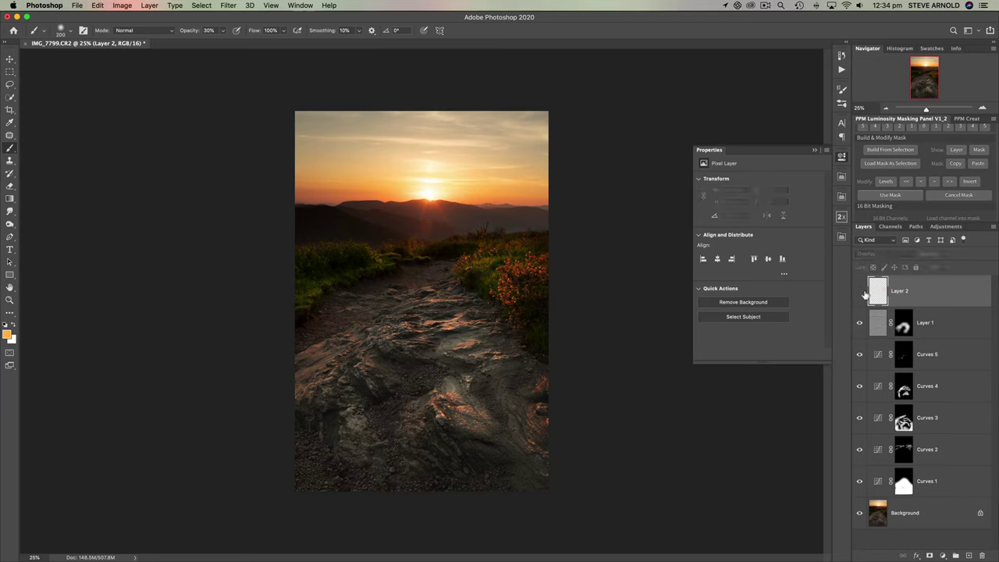
left_click(861, 292)
left_click(861, 292)
left_click(861, 292)
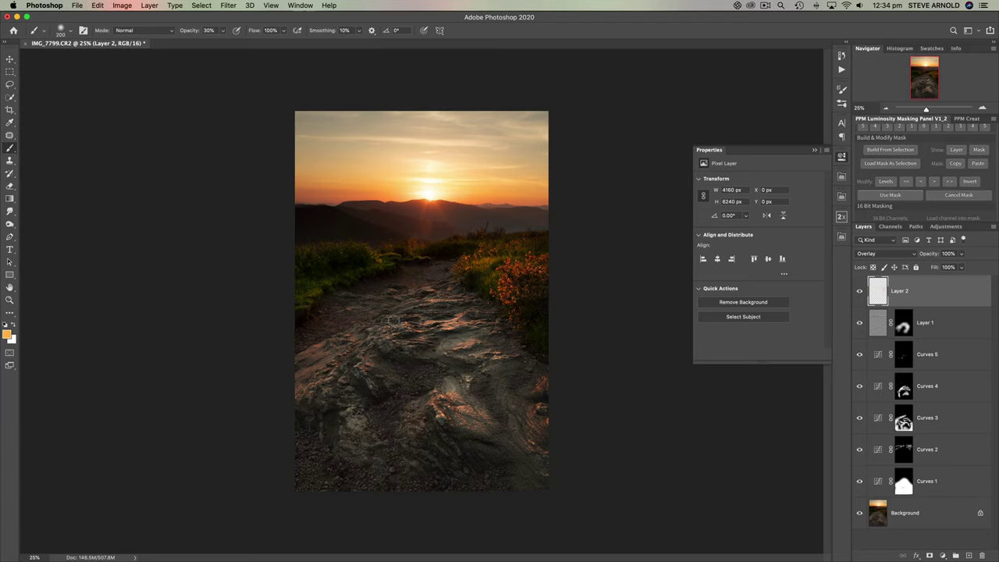
- Enlarge the brush to 1400 and paint the bright orange over the foreground rocks at 30% opacity on Layer 2
key("bracketright")
key("bracketright")
key("bracketright")
key("bracketright")
key("bracketright")
key("bracketright")
key("bracketright")
key("bracketright")
key("bracketright")
key("bracketright")
key("bracketright")
key("bracketright")
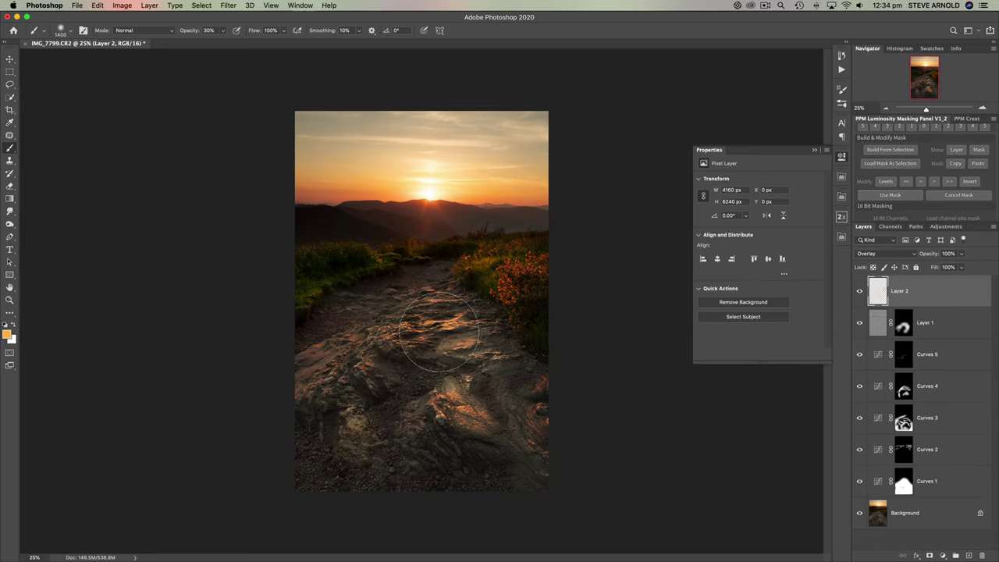
left_click(859, 294)
- Deselect, give Layer 2 a white mask, and paint black at 30% opacity over the rocks to reduce the orange glow
left_click(929, 556)
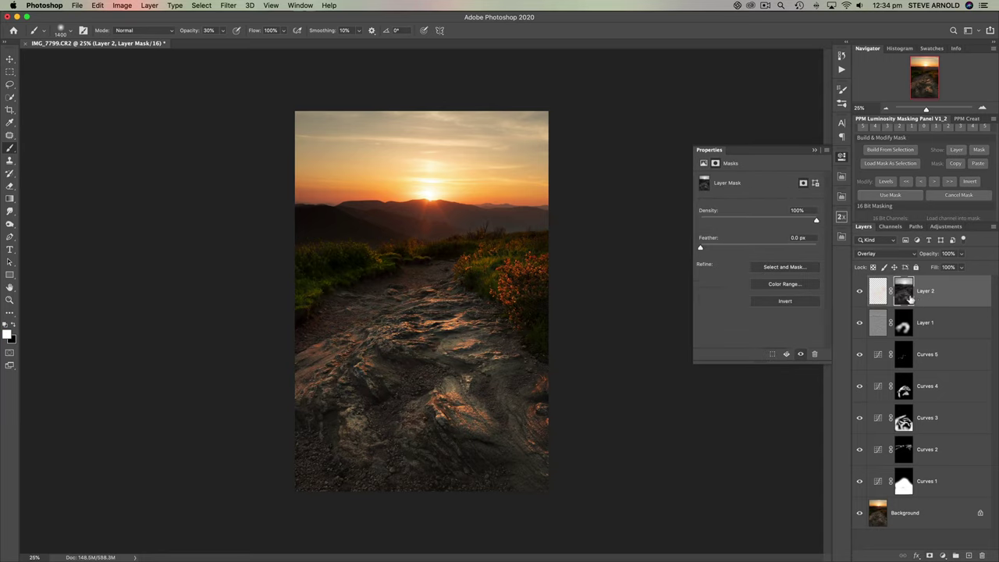
key("super+z")
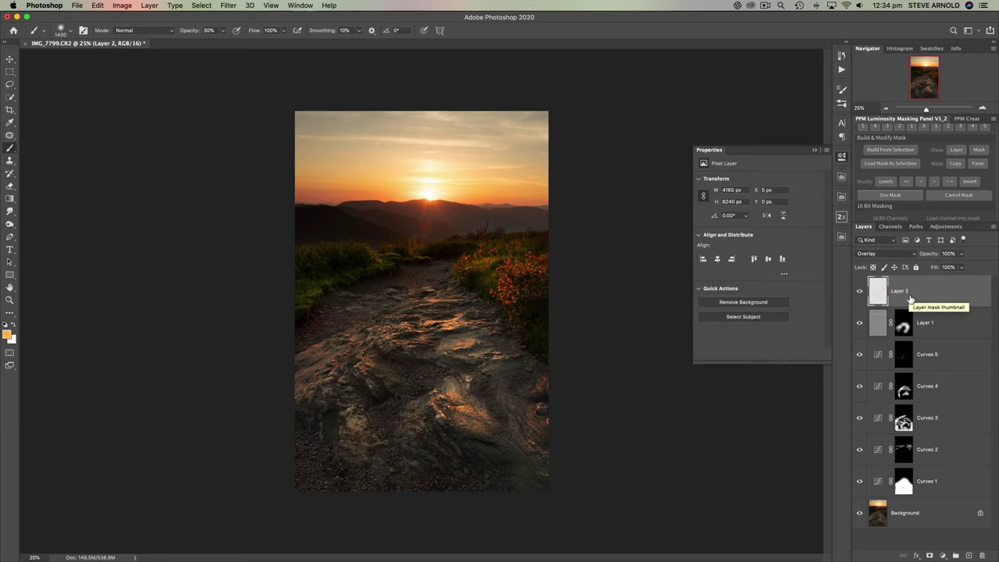
key("super+shift+d")
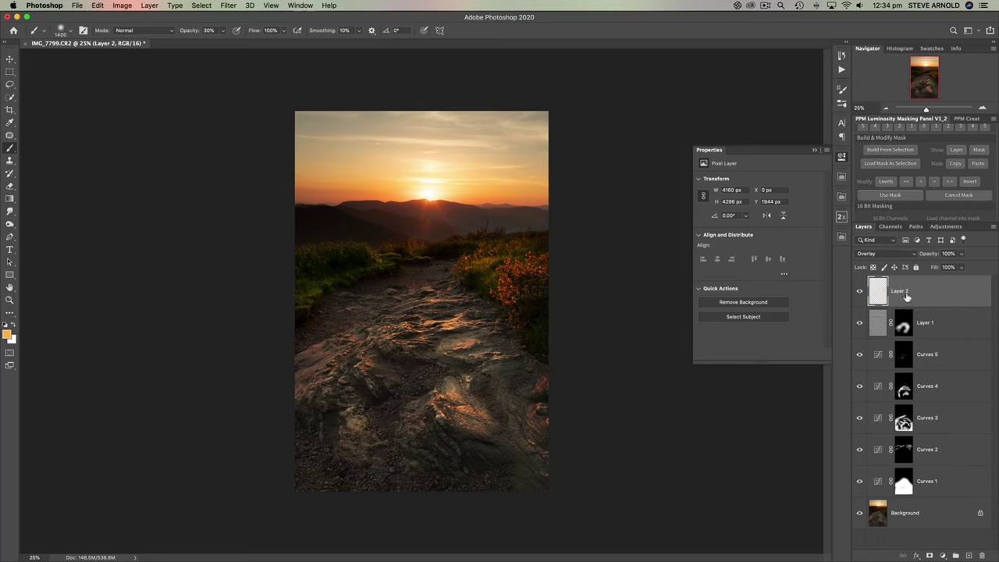
left_click(929, 555)
left_click(15, 331)
mouse_move(383, 354)
left_mouse_down()
mouse_move(412, 335)
mouse_move(364, 385)
mouse_move(340, 367)
left_mouse_up()
mouse_move(480, 419)
left_mouse_down()
mouse_move(309, 445)
mouse_move(354, 415)
mouse_move(350, 452)
mouse_move(365, 331)
mouse_move(412, 318)
mouse_move(387, 323)
left_mouse_up()
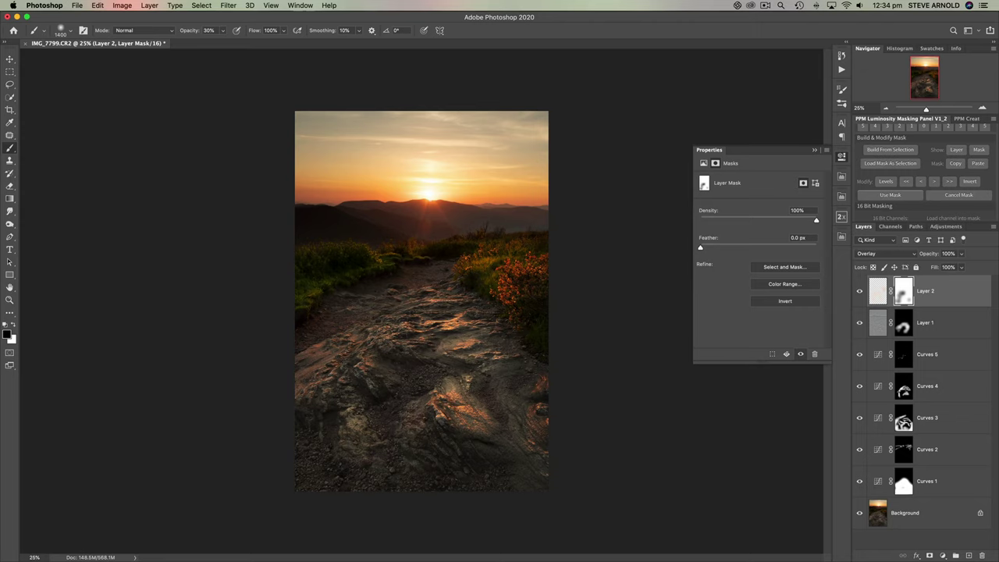
left_click(860, 292)
left_click(861, 292)
left_click(860, 293)
left_click(860, 293)
left_click(766, 6)
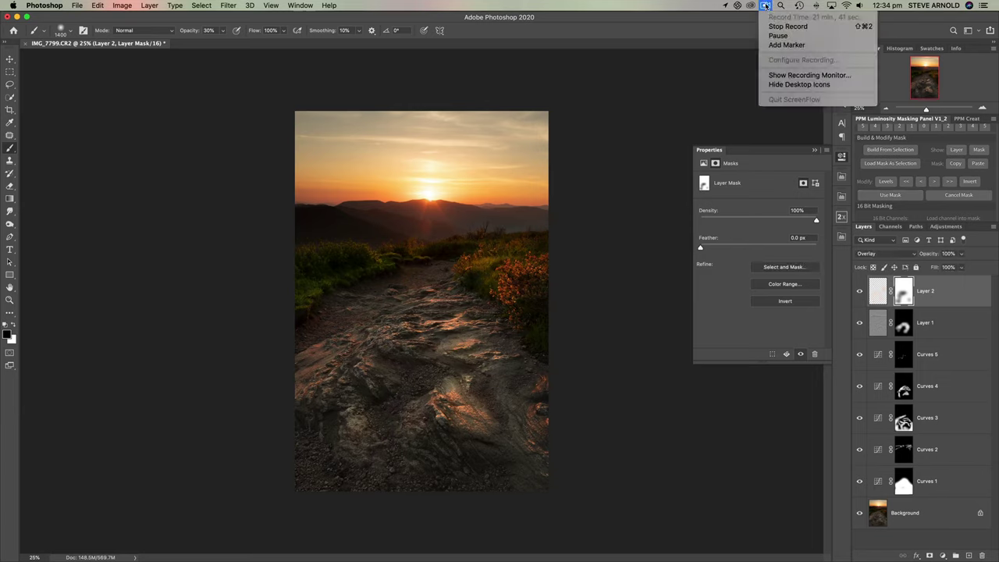
left_click(778, 35)
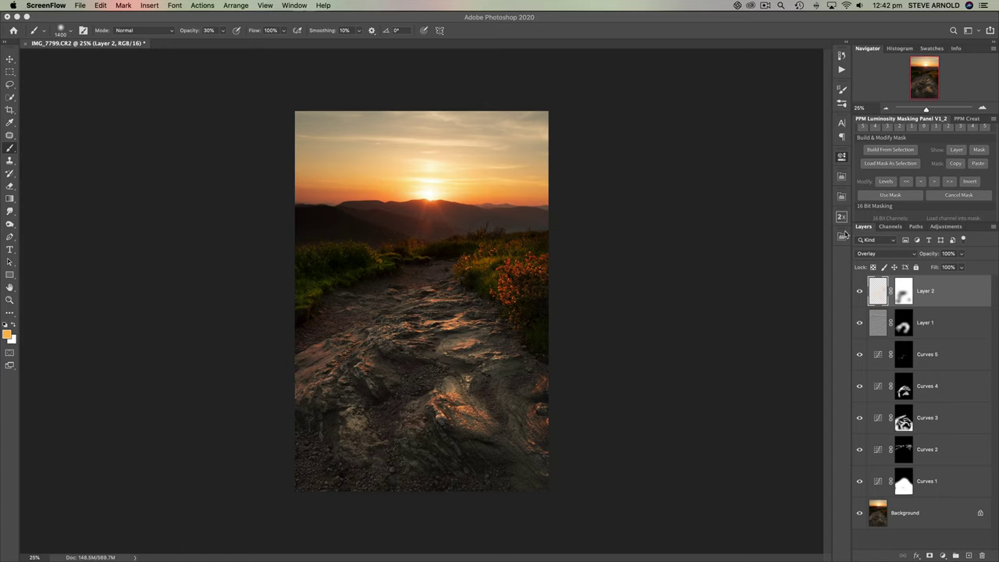
- Add a Curves adjustment layer above Layer 2 and raise the RGB curve at input 149 to output 163
left_click(944, 554)
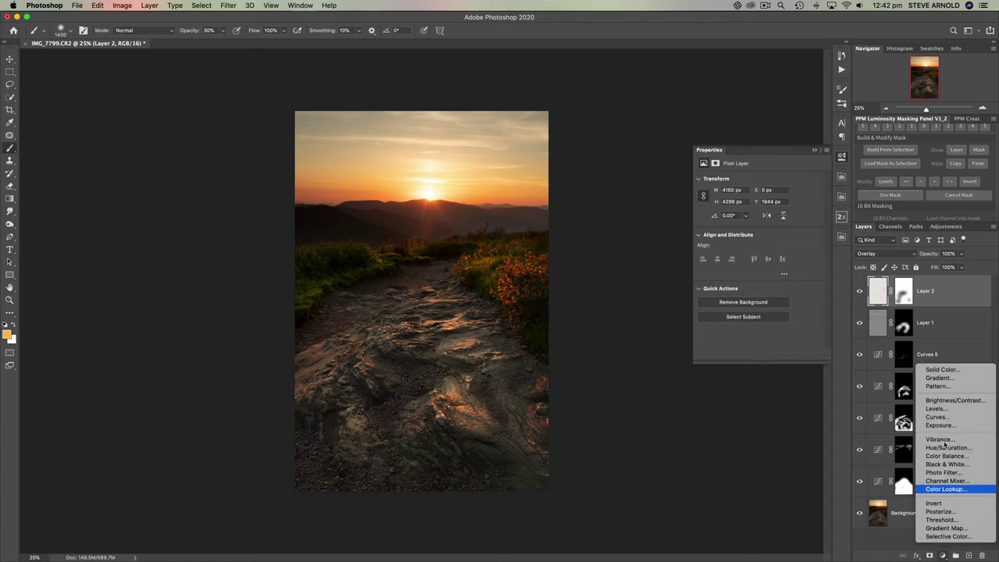
left_click(949, 416)
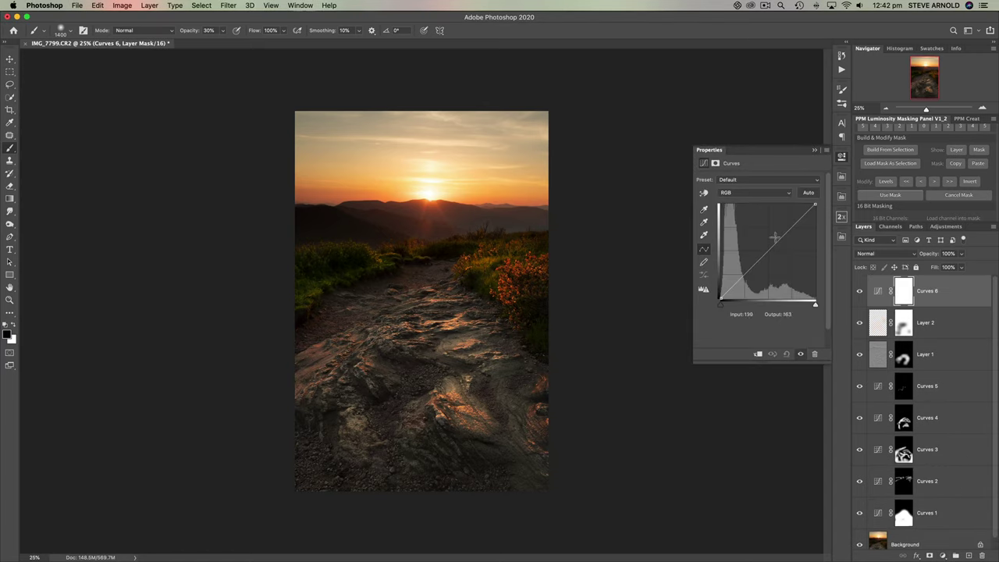
left_click_drag(780, 239, 780, 230)
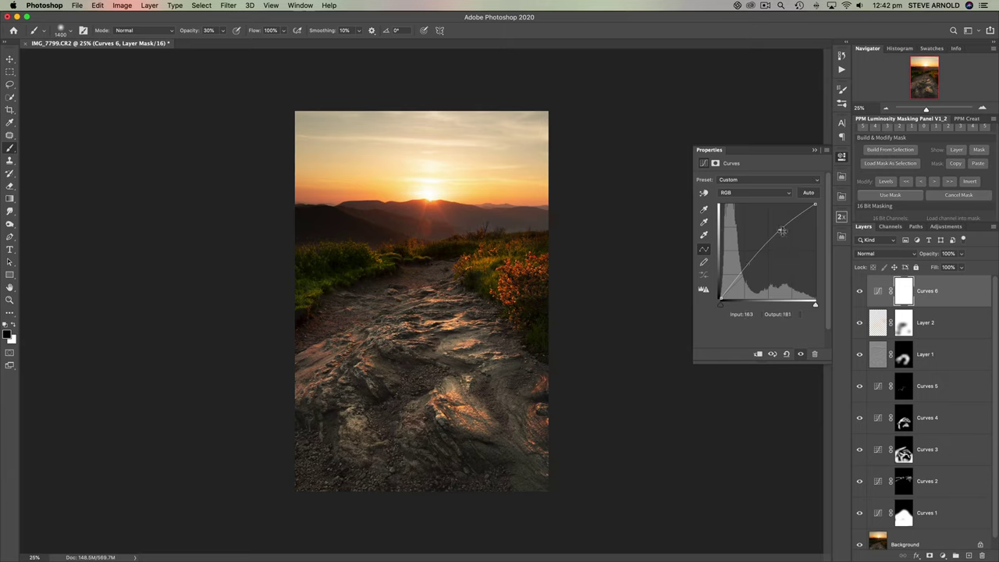
left_click_drag(776, 239, 779, 242)
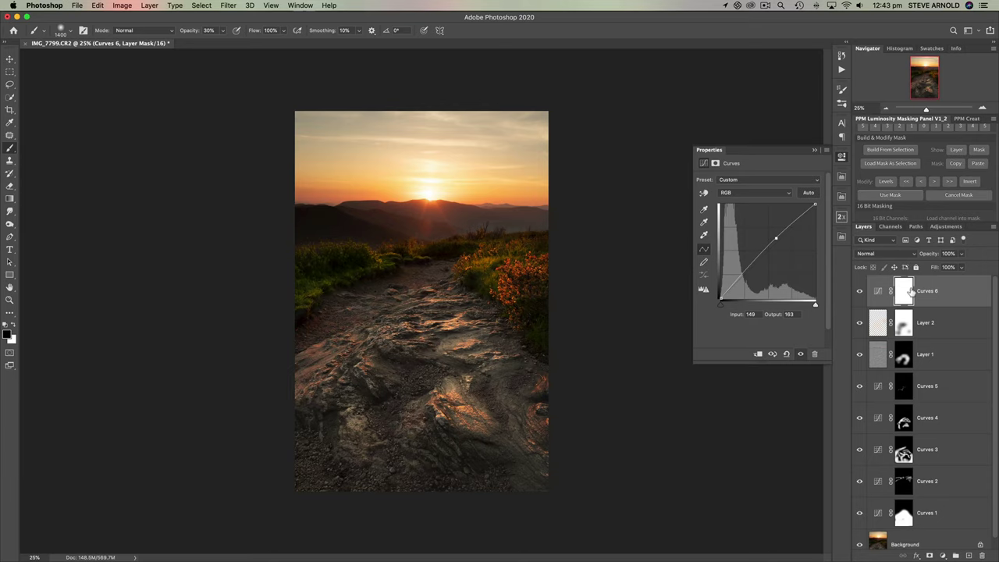
- Invert the Curves 6 mask, paint the whole foreground white with brush opacity at 100%, and compare with and without the layer
key("super+i")
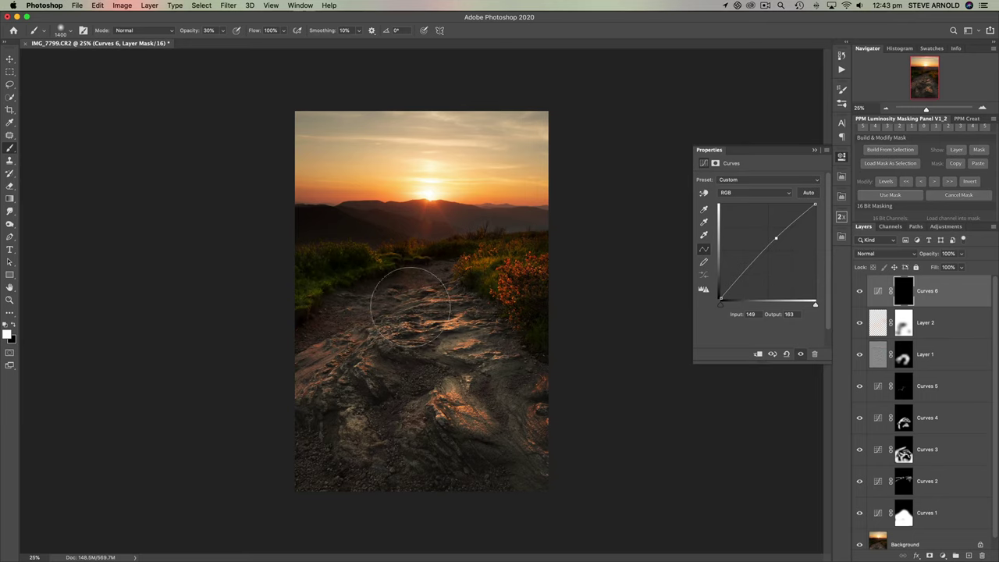
mouse_move(551, 337)
left_mouse_down()
mouse_move(516, 368)
mouse_move(547, 376)
mouse_move(518, 450)
mouse_move(435, 473)
left_mouse_up()
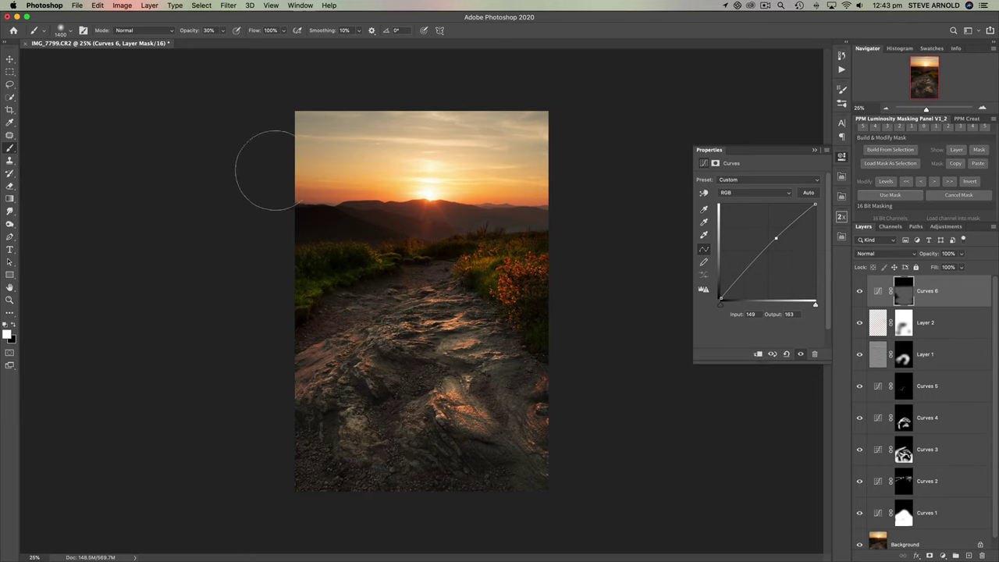
key("0")
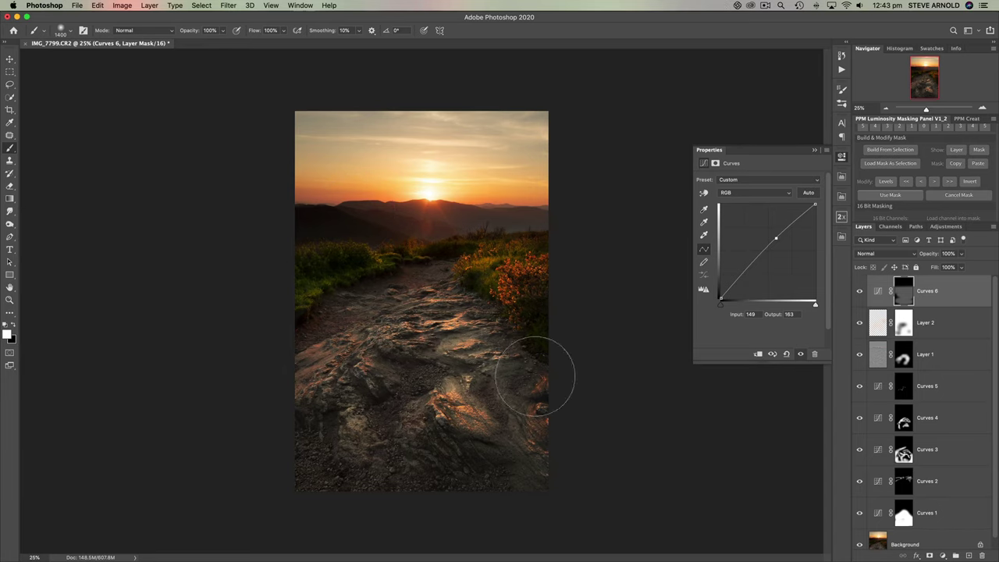
mouse_move(407, 428)
left_mouse_down()
mouse_move(335, 468)
mouse_move(600, 470)
mouse_move(435, 446)
mouse_move(399, 378)
left_mouse_up()
left_click(860, 292)
left_click(861, 292)
left_click(860, 292)
left_click(861, 292)
left_click(860, 292)
left_click(860, 292)
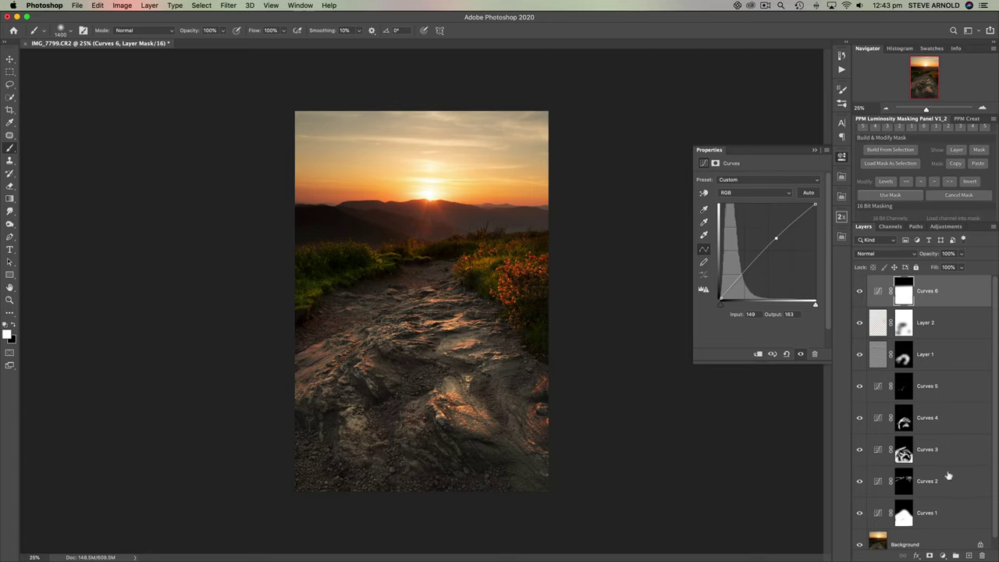
- Add a Curves layer above Curves 6, pull the RGB midtones down, lift the black point to output 3, and compare
left_click(943, 556)
left_click(945, 420)
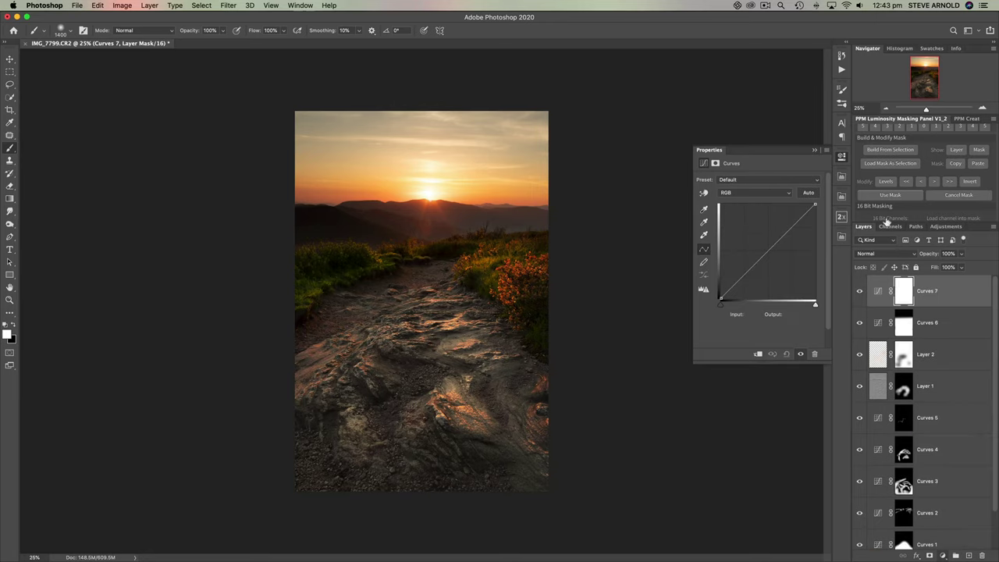
left_click_drag(773, 250, 769, 253)
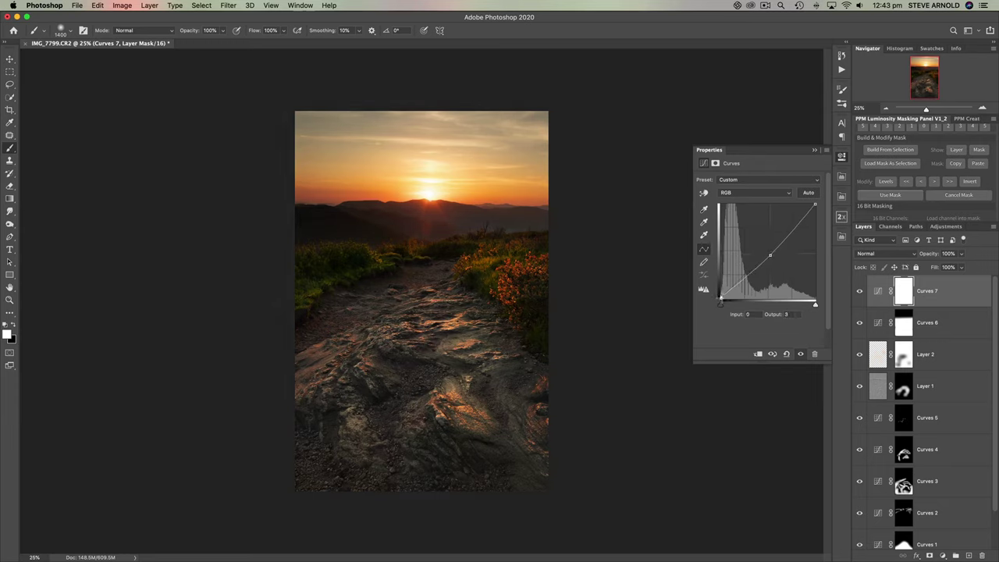
left_click(859, 292)
left_click(859, 292)
left_click(858, 292)
left_click(859, 292)
- Invert the Curves 7 mask and paint white at 52% opacity with a smaller brush to darken parts of the rocky path
left_click(908, 297)
key("ctrl+i")
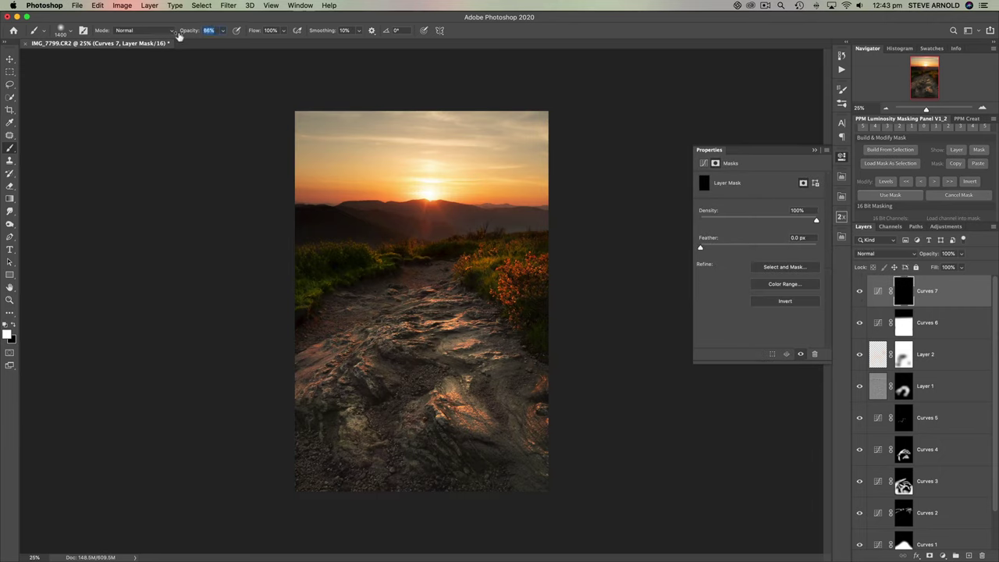
key("Return")
key("bracketleft")
key("bracketleft")
key("bracketleft")
key("bracketleft")
mouse_move(434, 273)
left_mouse_down()
mouse_move(341, 323)
mouse_move(401, 288)
mouse_move(338, 311)
mouse_move(457, 264)
mouse_move(291, 349)
mouse_move(448, 268)
mouse_move(351, 317)
mouse_move(426, 278)
mouse_move(322, 316)
mouse_move(345, 281)
mouse_move(446, 245)
mouse_move(478, 269)
mouse_move(477, 280)
mouse_move(449, 274)
mouse_move(324, 334)
mouse_move(436, 372)
mouse_move(378, 356)
mouse_move(410, 374)
mouse_move(384, 362)
mouse_move(324, 494)
left_mouse_up()
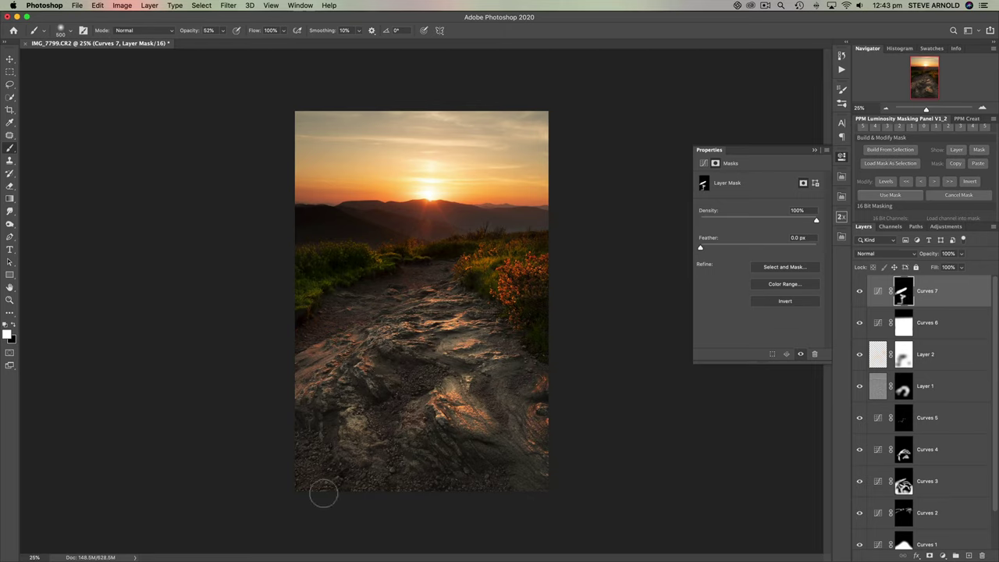
- Enlarge the brush to 700 and paint white on the Curves 7 mask along the foreground's bottom and side edges
key("bracketright")
key("bracketright")
mouse_move(308, 457)
left_mouse_down()
mouse_move(340, 483)
mouse_move(543, 474)
mouse_move(453, 490)
mouse_move(572, 452)
mouse_move(456, 483)
mouse_move(356, 482)
mouse_move(305, 446)
mouse_move(307, 498)
mouse_move(492, 490)
mouse_move(452, 490)
mouse_move(554, 447)
mouse_move(483, 494)
mouse_move(551, 427)
mouse_move(554, 381)
mouse_move(553, 455)
mouse_move(542, 395)
mouse_move(554, 462)
mouse_move(561, 458)
mouse_move(523, 364)
mouse_move(537, 402)
mouse_move(547, 387)
mouse_move(540, 435)
mouse_move(539, 384)
mouse_move(528, 430)
mouse_move(561, 432)
mouse_move(542, 466)
mouse_move(455, 486)
mouse_move(384, 480)
mouse_move(385, 407)
mouse_move(421, 378)
mouse_move(376, 420)
mouse_move(401, 474)
mouse_move(310, 445)
mouse_move(342, 492)
mouse_move(408, 464)
mouse_move(370, 490)
mouse_move(541, 482)
mouse_move(545, 374)
mouse_move(535, 378)
mouse_move(550, 454)
mouse_move(542, 430)
mouse_move(537, 480)
mouse_move(502, 486)
left_mouse_up()
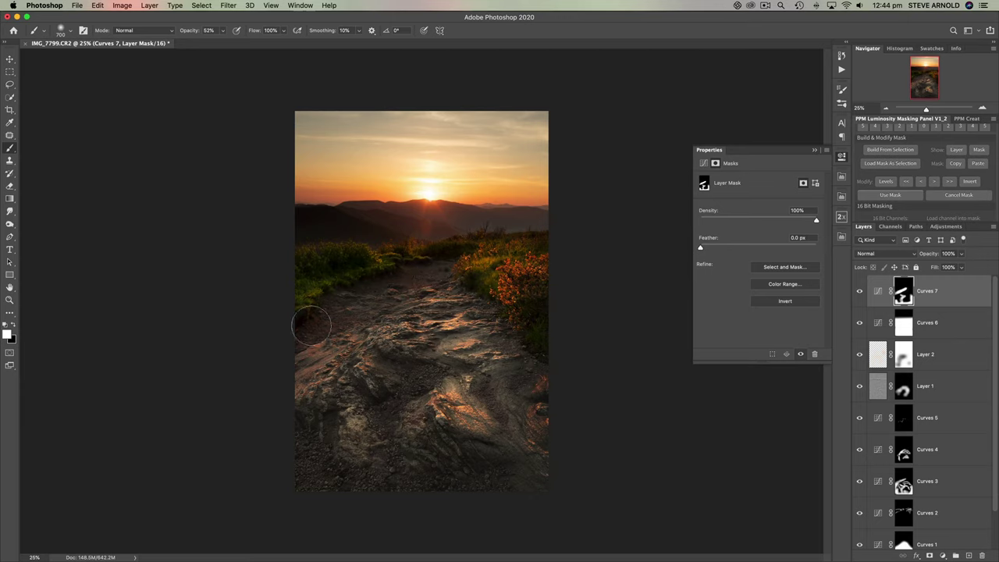
mouse_move(312, 325)
left_mouse_down()
mouse_move(391, 368)
mouse_move(376, 359)
mouse_move(387, 362)
mouse_move(391, 487)
mouse_move(535, 458)
mouse_move(542, 328)
mouse_move(509, 424)
mouse_move(611, 450)
left_mouse_up()
- Add a Hue/Saturation layer above Curves 7 with saturation -45 and lightness -8, and compare with and without it
left_click(944, 555)
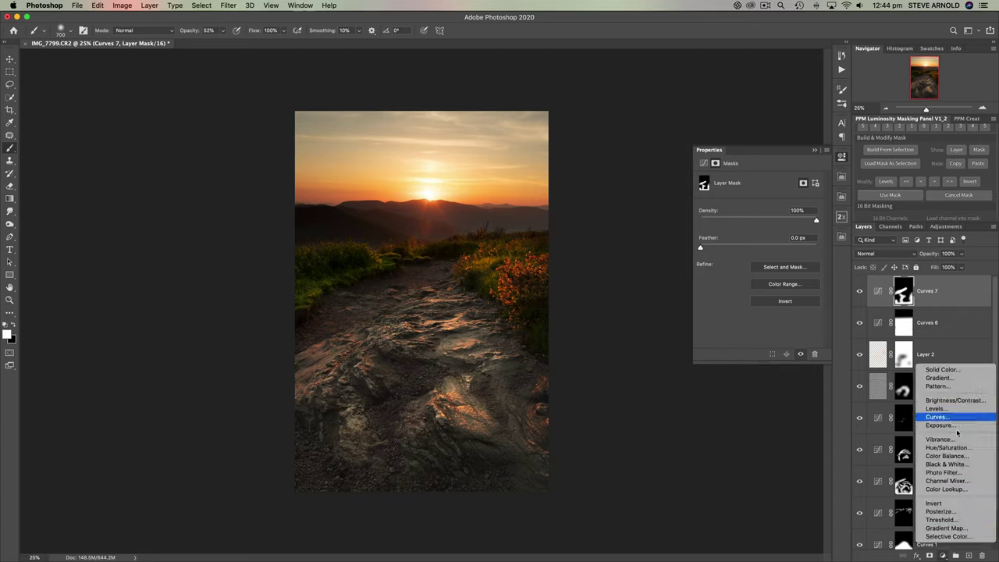
left_click(959, 449)
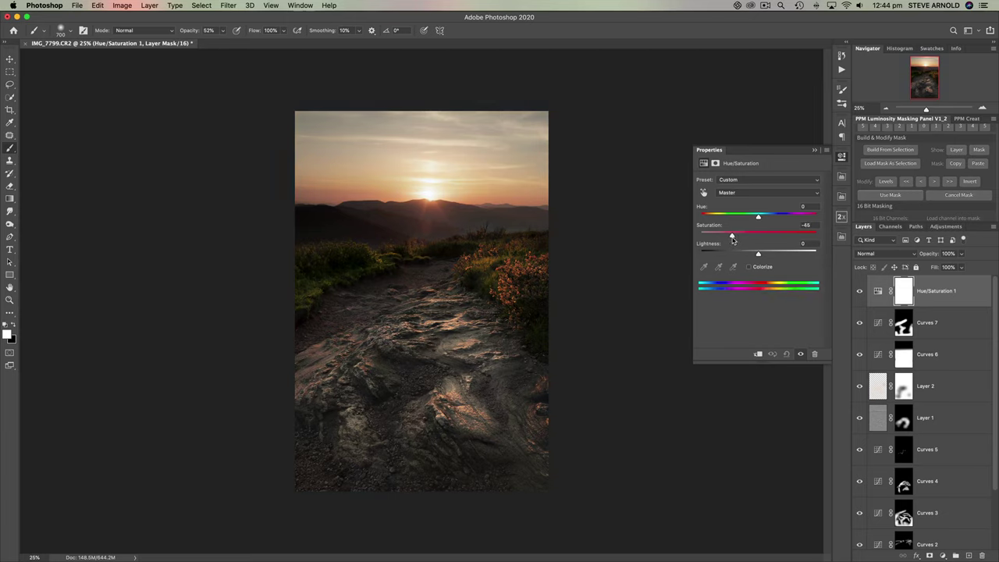
left_click(861, 291)
left_click(861, 291)
left_click(860, 291)
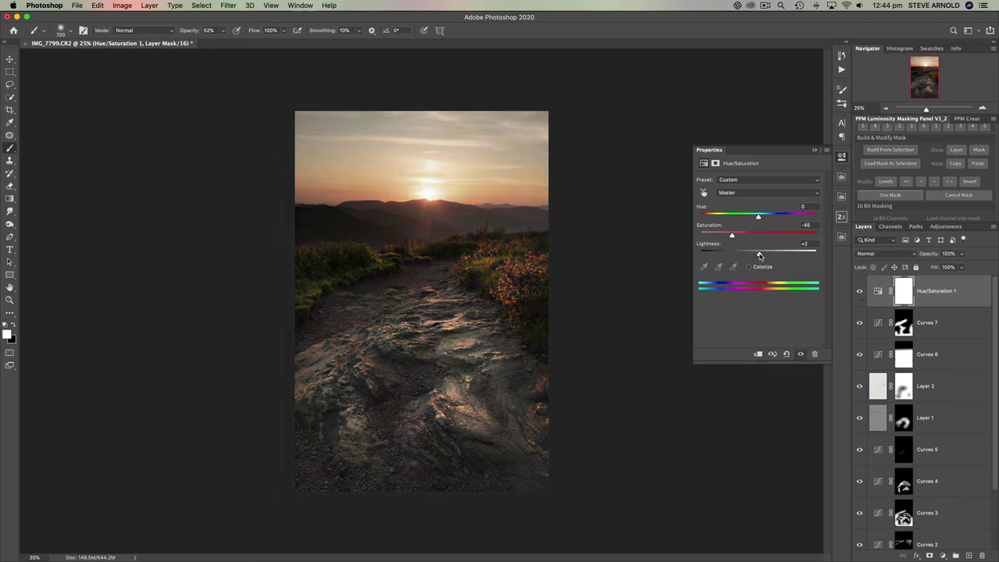
left_click_drag(760, 256, 755, 256)
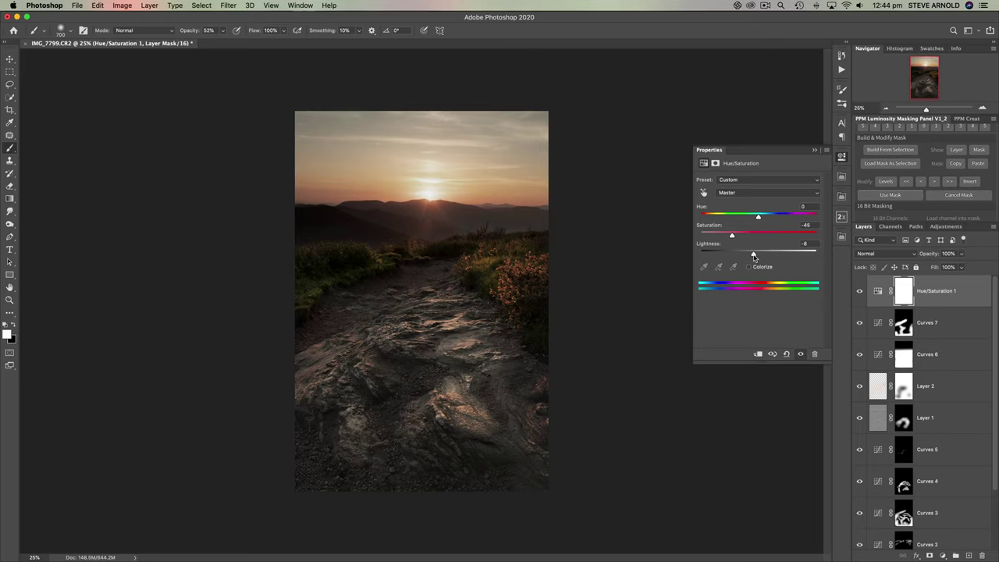
left_click(860, 291)
left_click(860, 291)
- Invert the Hue/Saturation mask, paint white over the orange rocks at the photo's lower right edge, and set saturation to -38
left_click(906, 295)
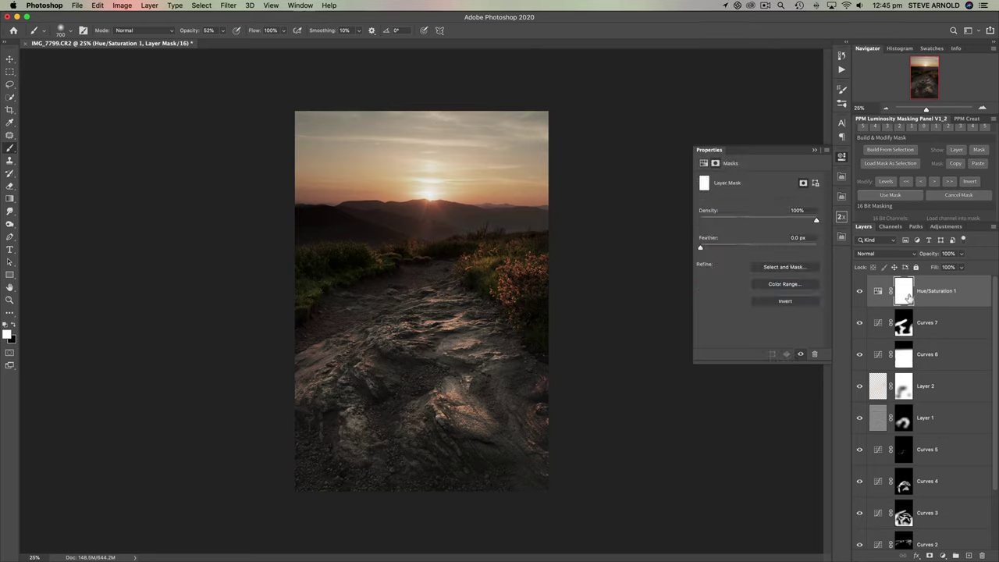
key("super+i")
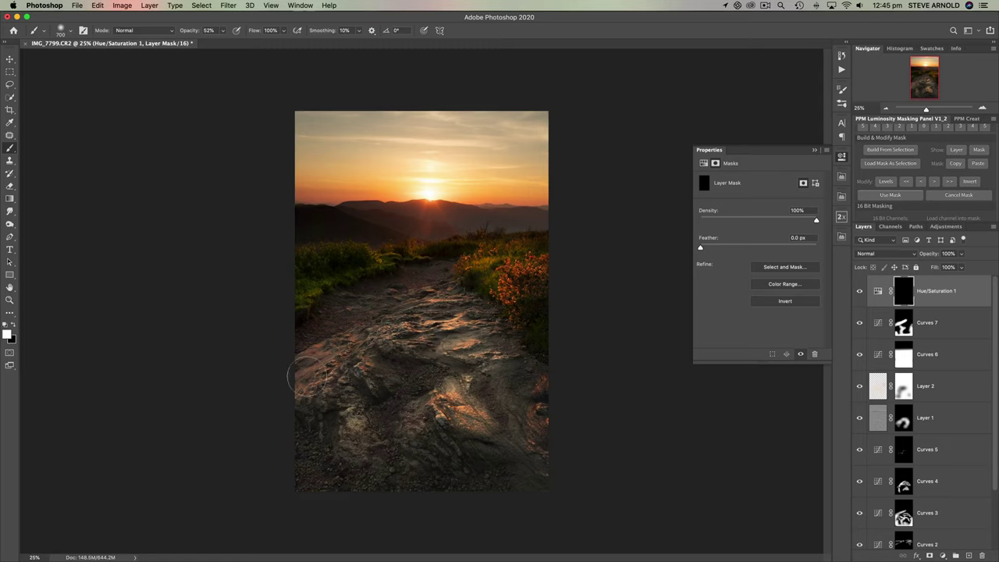
left_click_drag(551, 383, 555, 433)
left_click(881, 292)
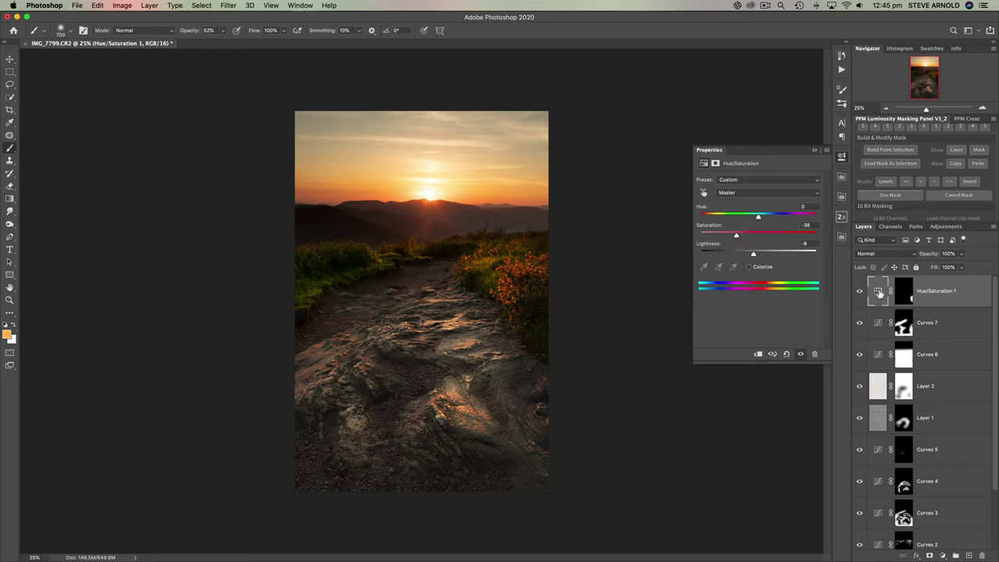
- Add a Curves adjustment layer above the Hue/Saturation layer and slightly raise its Green channel midtones
left_click(943, 556)
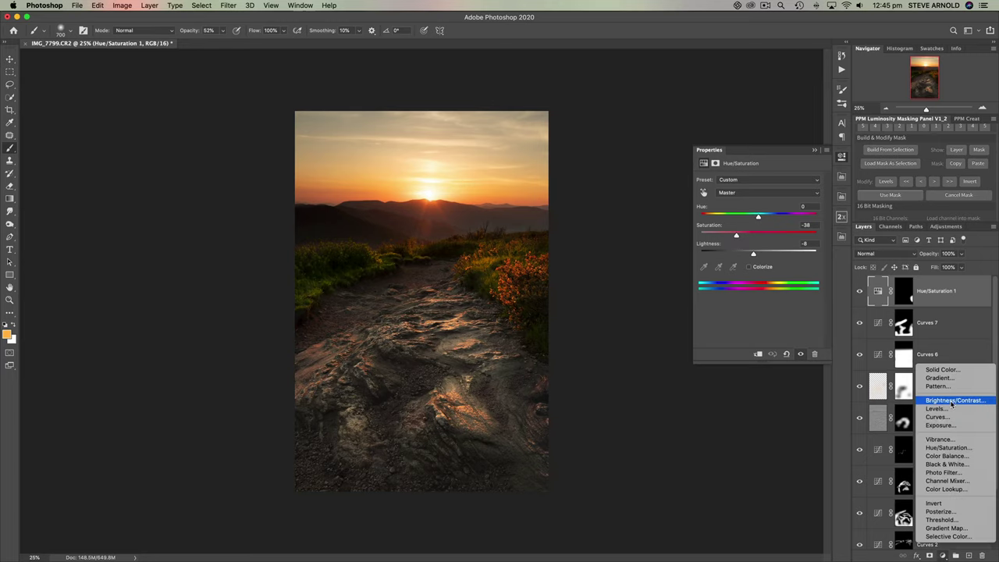
left_click(937, 419)
left_click(756, 194)
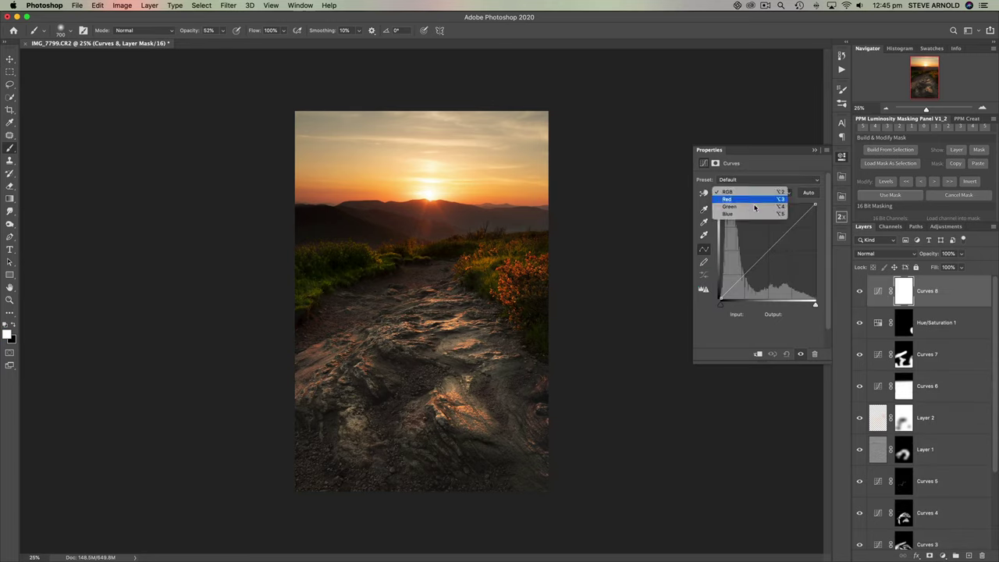
left_click(751, 208)
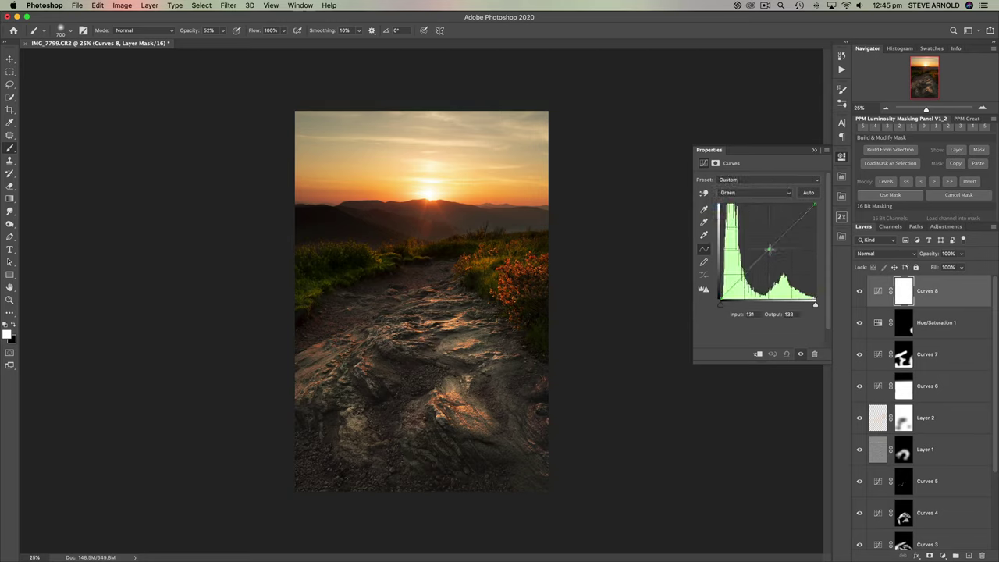
- Invert the Curves 8 mask, paint white over the rocks at the photo's lower right edge, and compare with and without it
left_click(899, 304)
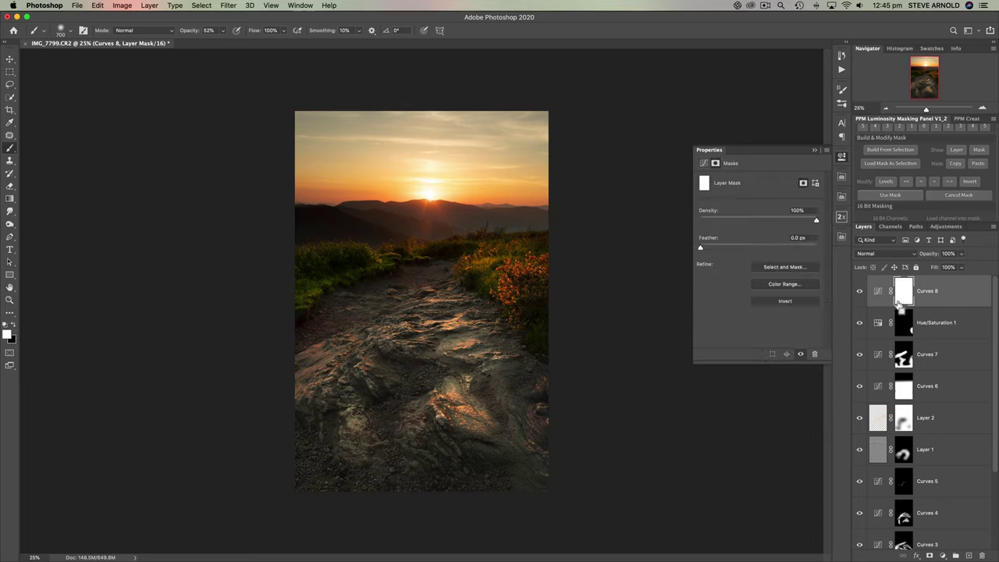
key("super+i")
mouse_move(603, 424)
left_mouse_down()
mouse_move(549, 394)
mouse_move(543, 422)
mouse_move(556, 440)
mouse_move(542, 427)
mouse_move(553, 399)
left_mouse_up()
left_click(860, 292)
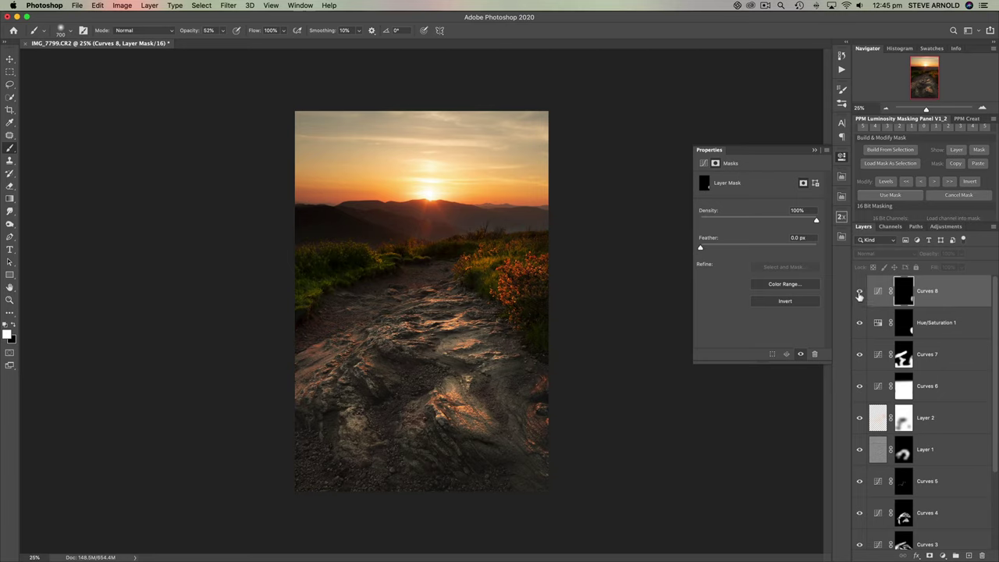
left_click(860, 292)
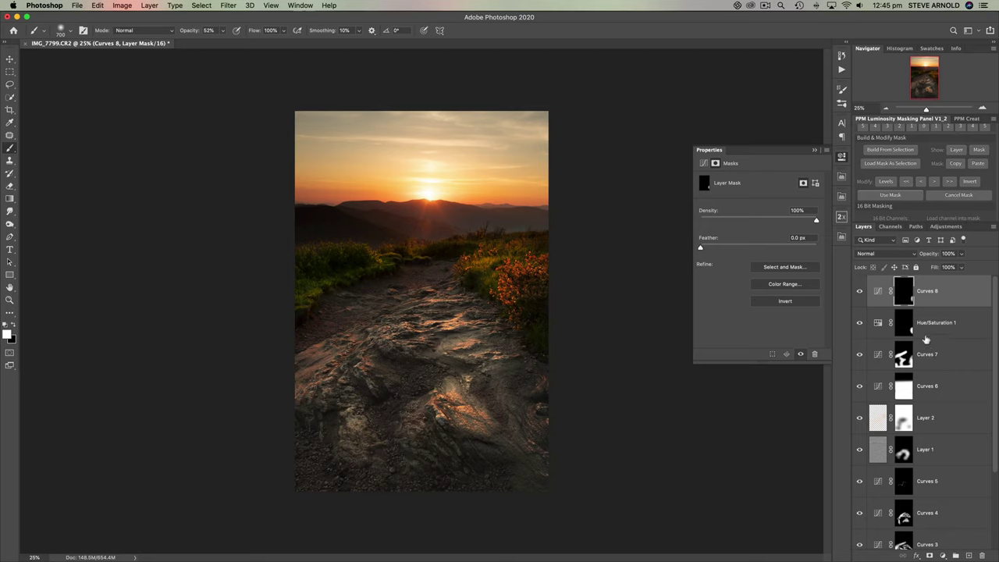
left_click(859, 292)
left_click(859, 291)
- Paint white on the Hue/Saturation 1 mask over the orange rocks at the photo's left edge, and compare with and without it
left_click(906, 324)
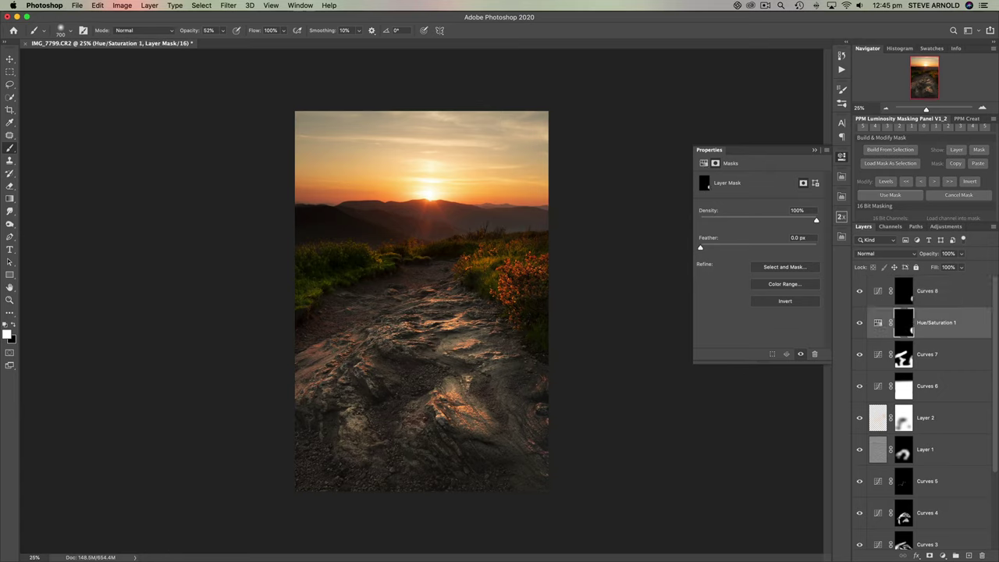
mouse_move(324, 350)
left_mouse_down()
mouse_move(286, 392)
mouse_move(349, 328)
mouse_move(280, 395)
mouse_move(350, 328)
mouse_move(307, 355)
mouse_move(300, 389)
left_mouse_up()
left_click(861, 324)
left_click(861, 326)
left_click(861, 326)
left_click(861, 327)
- Compare the photo with and without the Curves 7 and Layer 2 layers, and check the overall effect at several magnifications
left_click(860, 354)
left_click(859, 354)
left_click(859, 418)
left_click(860, 418)
left_click(860, 418)
left_click(860, 419)
left_click(888, 109)
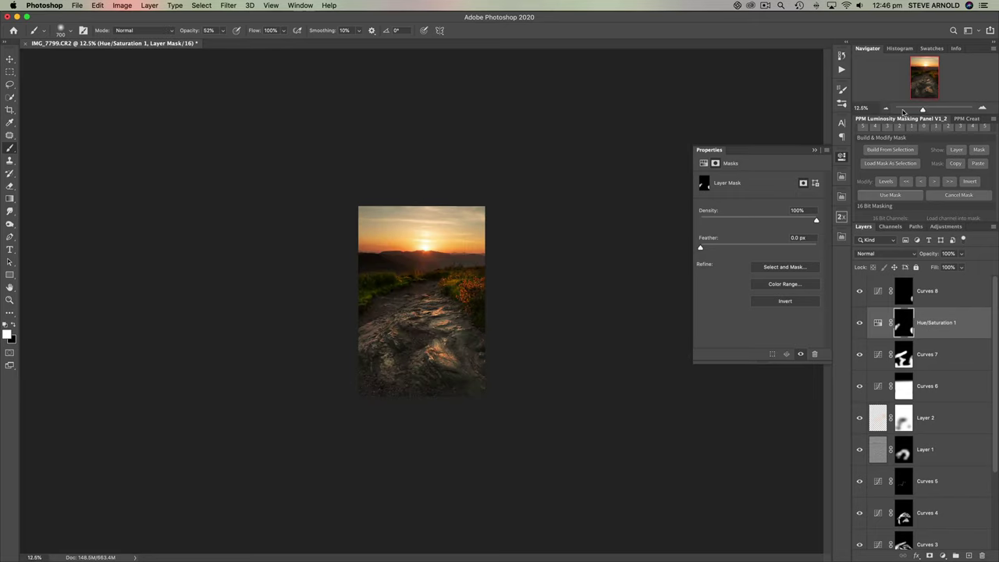
left_click(986, 110)
left_click(986, 110)
left_click(986, 110)
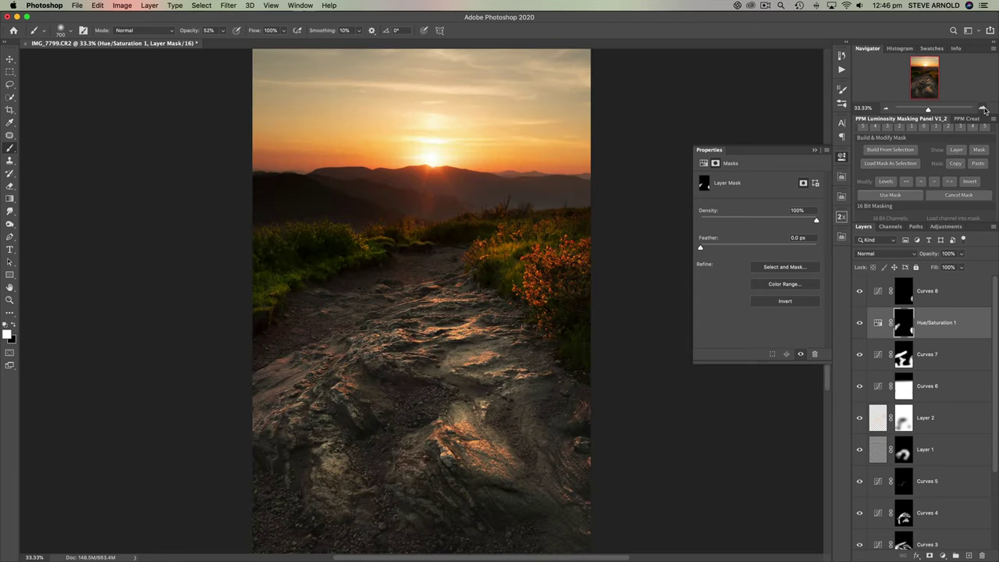
- Group all layers from Curves 8 down to Curves 1, leaving the Background outside the group
left_click(964, 300)
scroll(944, 353, "down", 3)
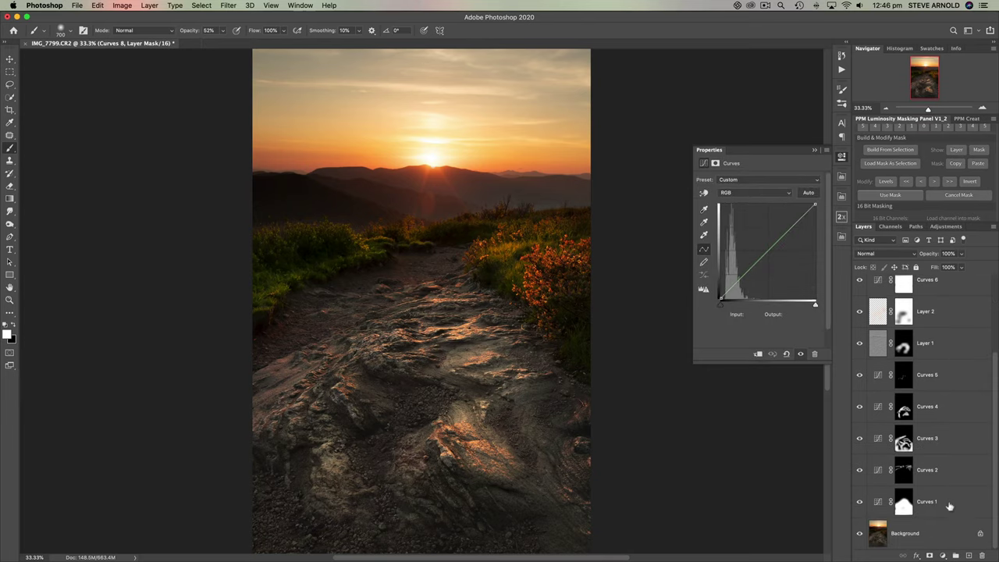
left_click(949, 507, "shift")
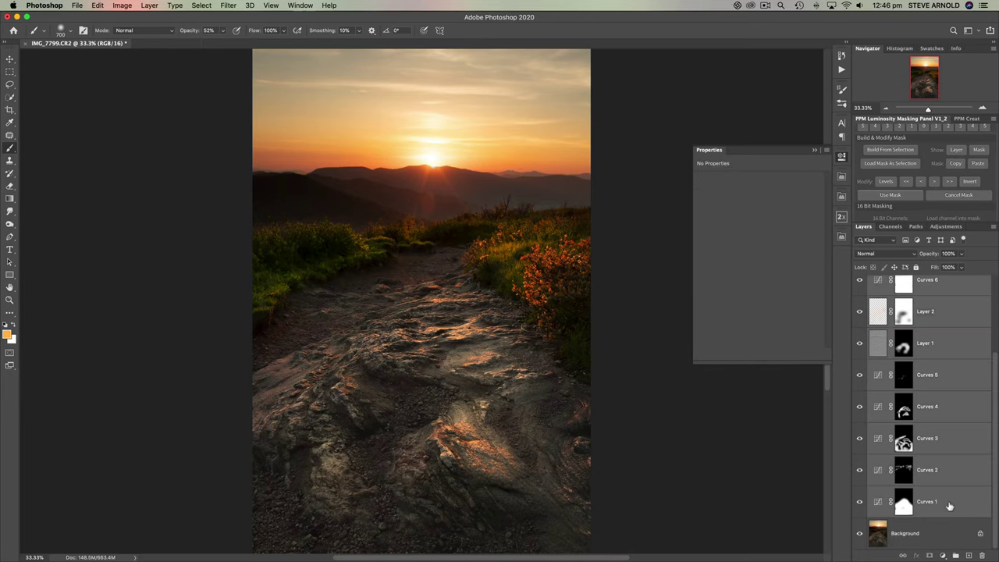
key("super+g")
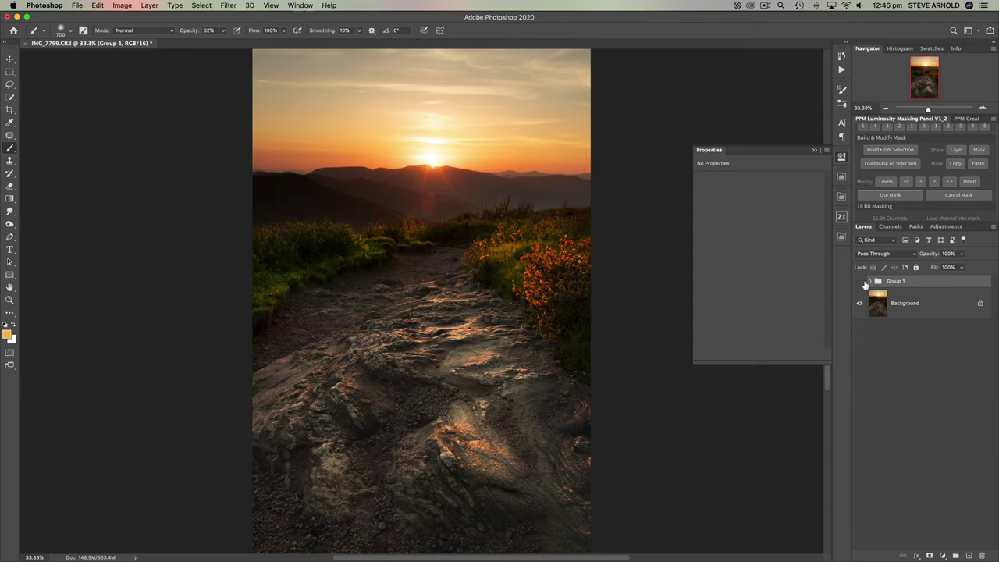
- Compare the photo repeatedly with and without Group 1 to examine the combined dodging, burning and colour edits
left_click(862, 282)
left_click(886, 109)
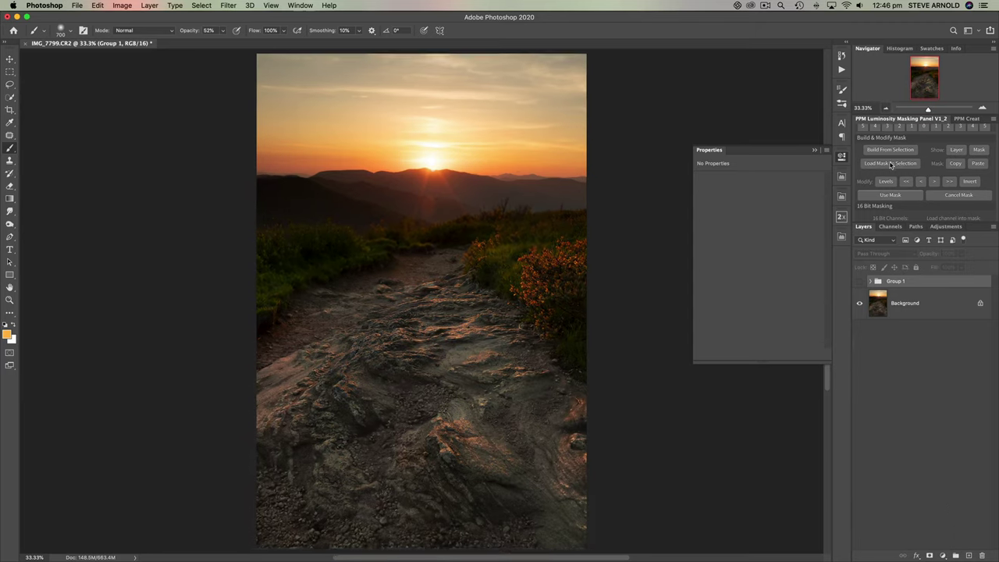
left_click(861, 283)
left_click(859, 283)
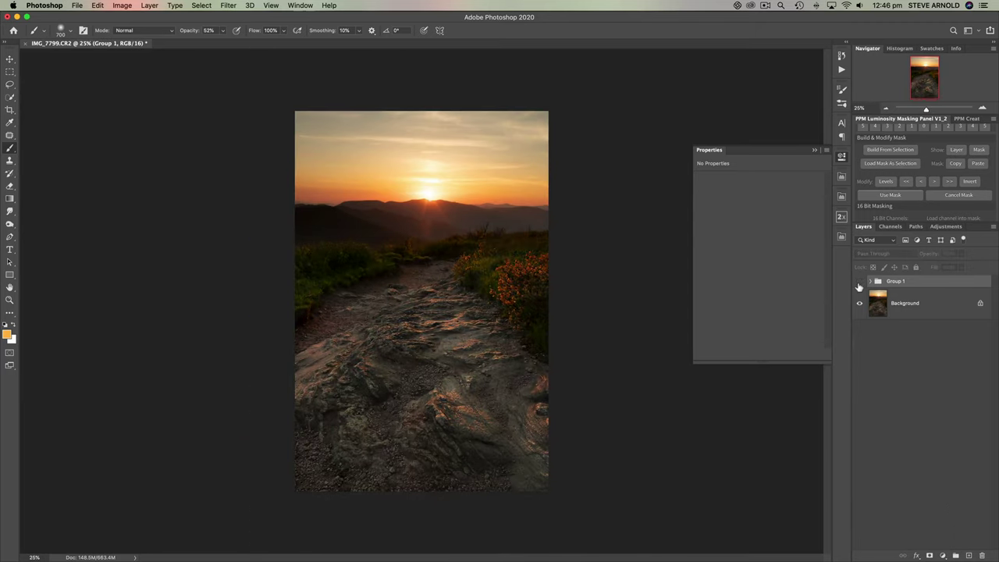
left_click(859, 283)
left_click(859, 283)
left_click(859, 283)
left_click(860, 283)
left_click(859, 282)
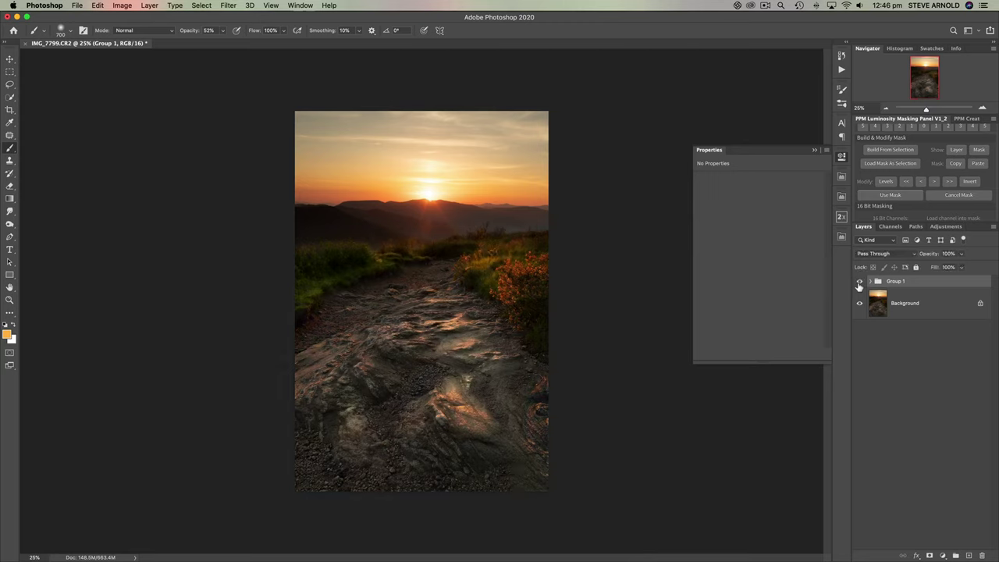
left_click(859, 283)
left_click(859, 283)
left_click(860, 283)
left_click(860, 282)
left_click(860, 284)
left_click(860, 284)
left_click(860, 284)
left_click(859, 285)
left_click(859, 284)
left_click(860, 284)
left_click(859, 284)
left_click(859, 284)
left_click(861, 284)
left_click(861, 285)
left_click(983, 107)
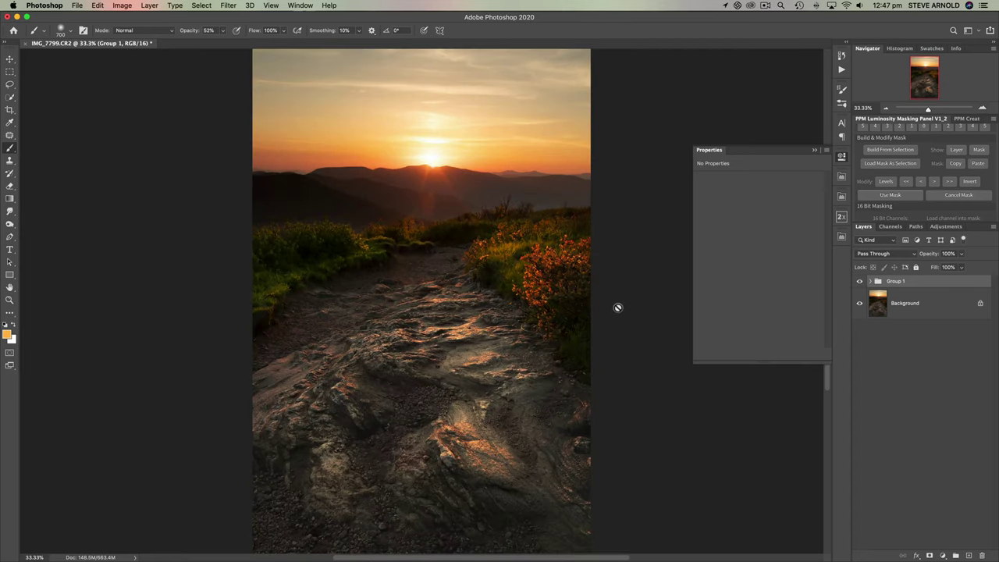
left_click(887, 109)
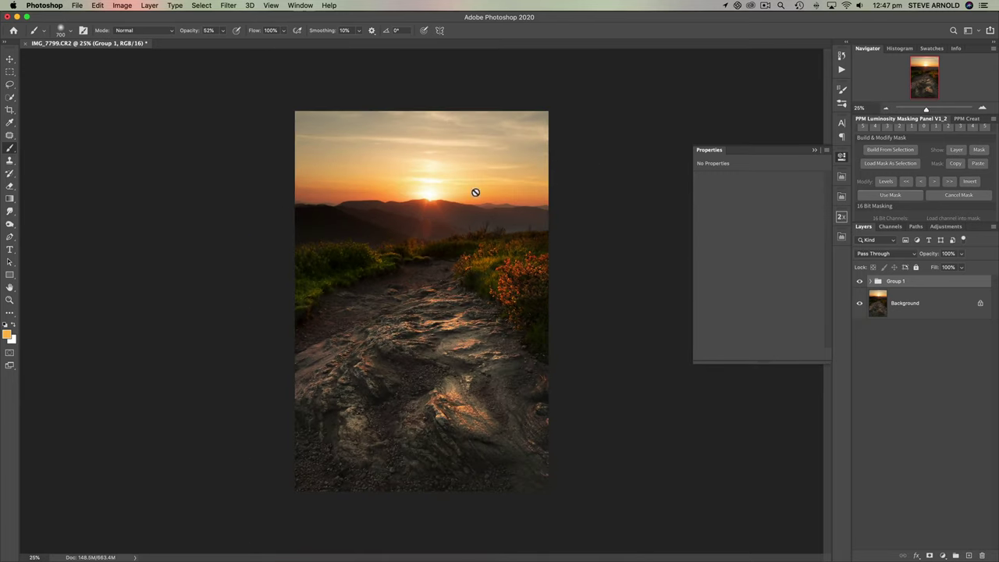
- Create a layer above Group 1, sample the pale yellow beside the sun, and paint it over the sun at 30% brush opacity
left_click(930, 429)
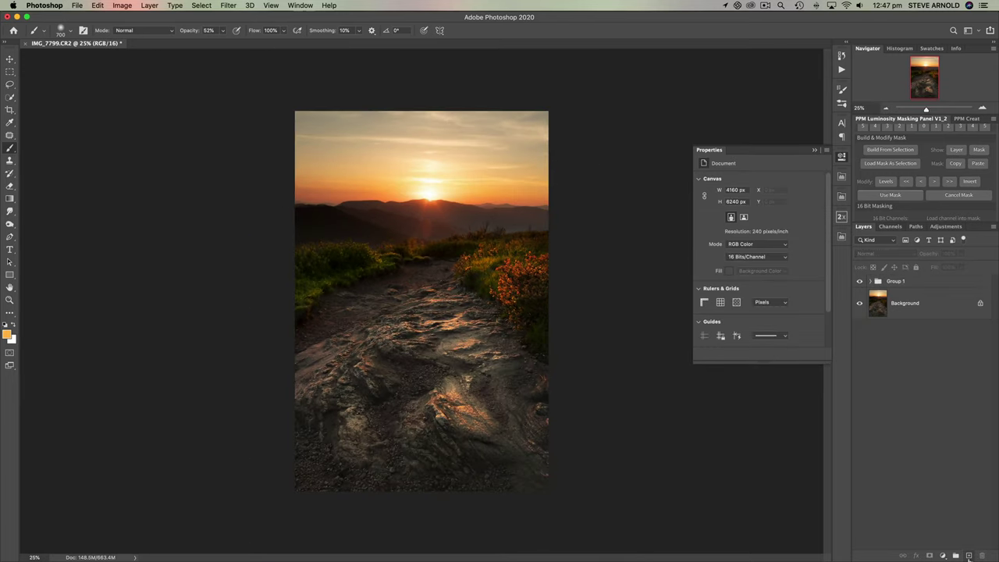
left_click(969, 555)
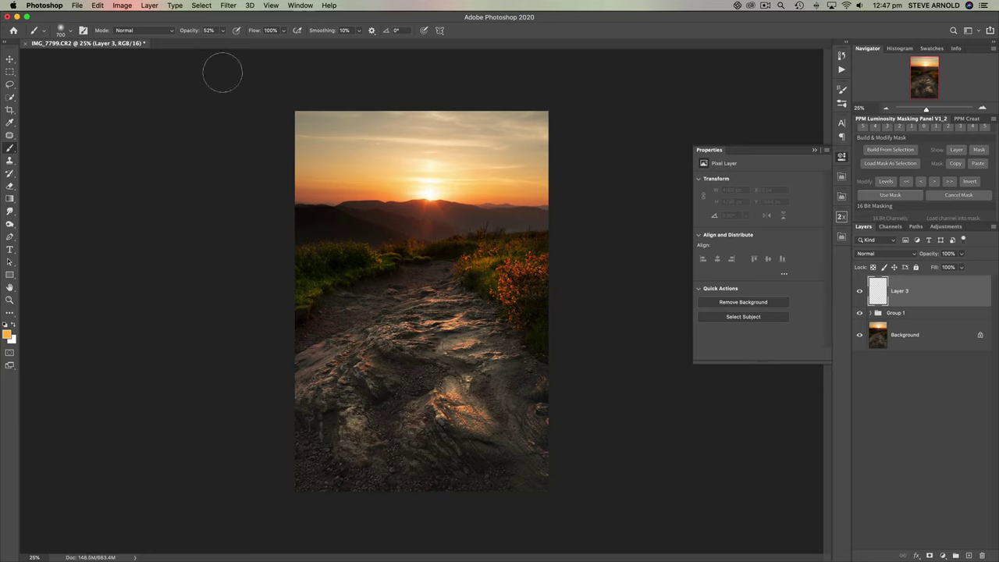
left_click(441, 192, "alt")
left_click_drag(441, 192, 438, 191)
key("3")
left_click(429, 190)
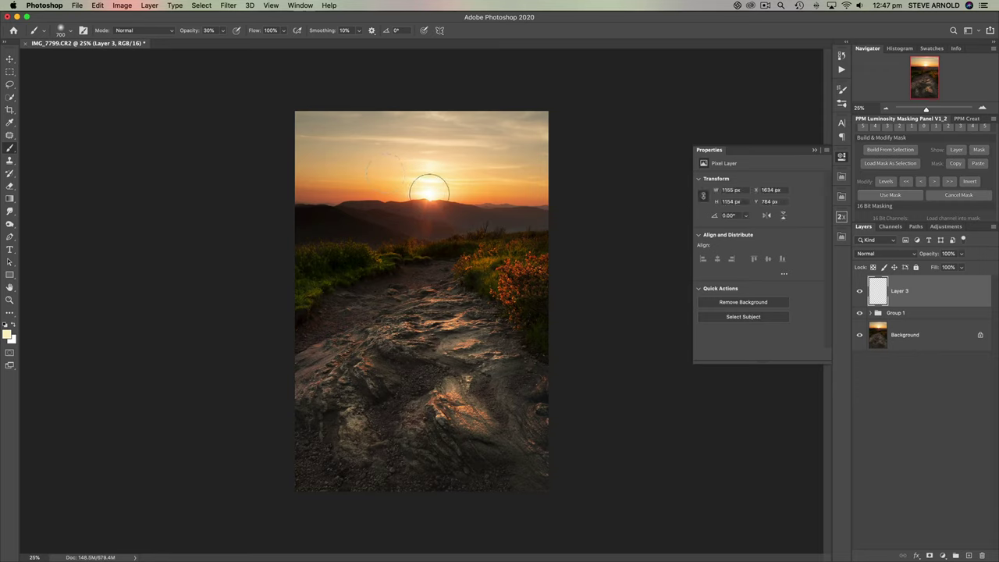
- Enlarge the brush to 1900 and dab a wider pale yellow glow centred on the sun
key("bracketright")
key("bracketright")
key("bracketright")
key("bracketright")
key("bracketright")
key("bracketright")
key("bracketright")
key("bracketright")
key("bracketright")
key("bracketright")
left_click(429, 194)
key("bracketright")
key("bracketright")
key("bracketright")
key("bracketright")
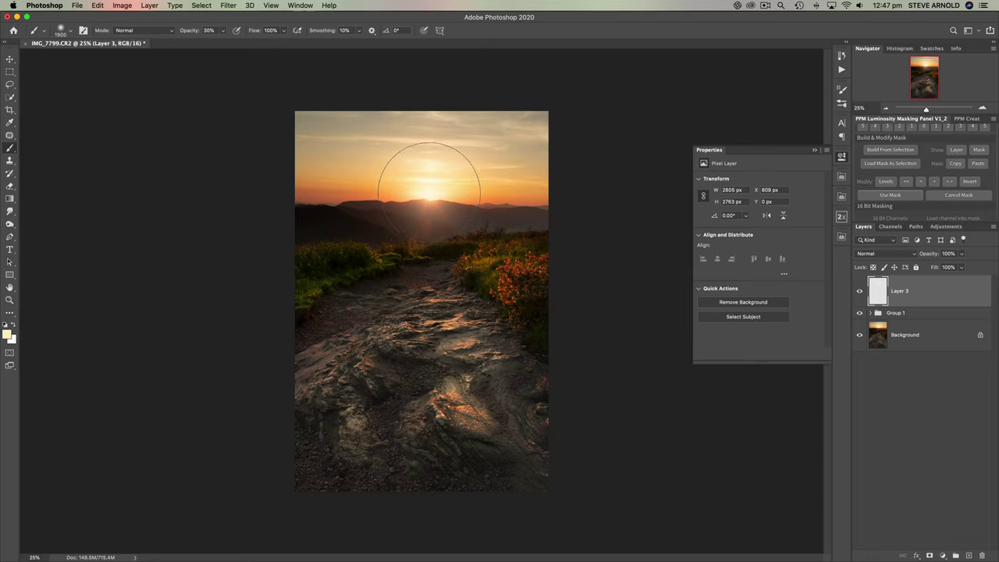
- Enlarge the brush to 3000, dab an even wider glow over the sun, and compare with and without Layer 3
key("bracketright")
key("bracketright")
key("bracketright")
key("bracketright")
key("bracketright")
key("bracketright")
key("bracketright")
key("bracketright")
key("bracketright")
left_click(860, 292)
left_click(861, 292)
left_click(428, 198)
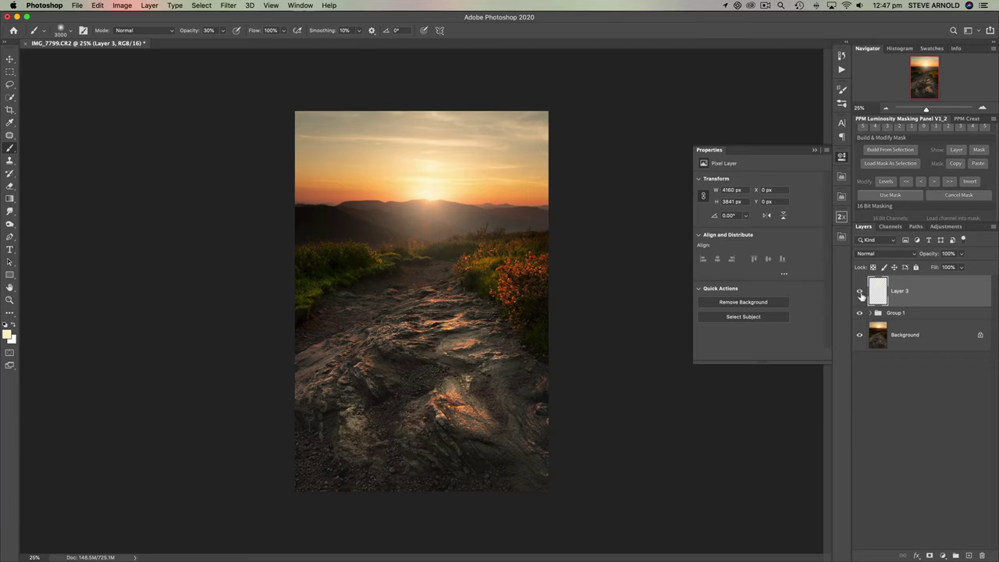
left_click(860, 293)
left_click(860, 292)
- Set Layer 3's opacity to 70% and compare the photo with and without the glow
left_click_drag(929, 258, 914, 259)
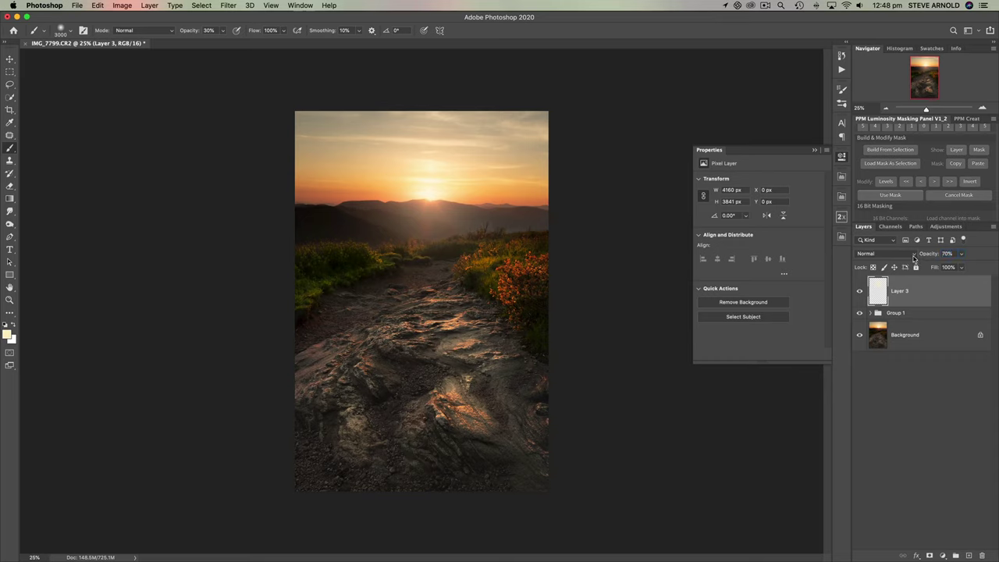
left_click(860, 293)
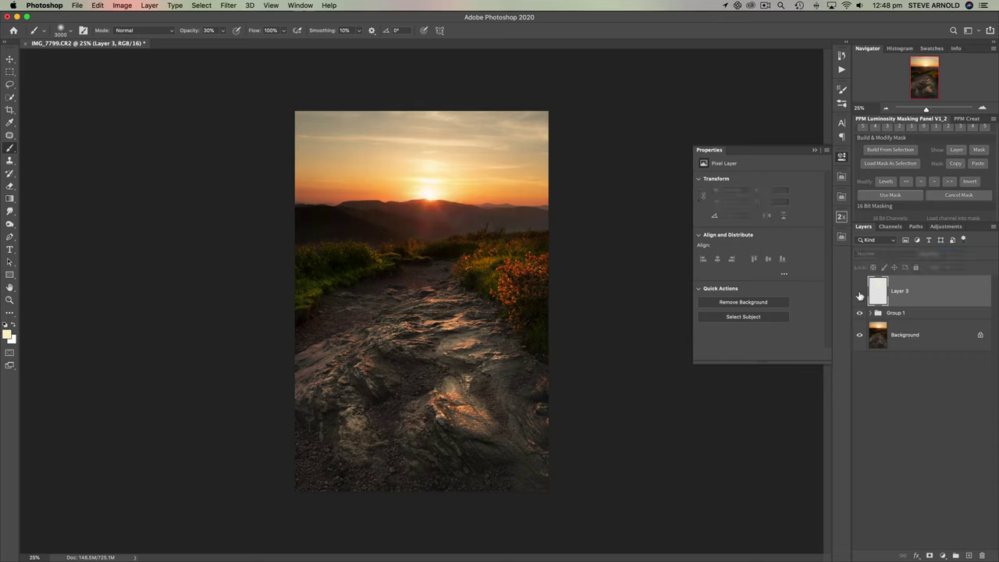
left_click(860, 293)
left_click(861, 293)
left_click(860, 292)
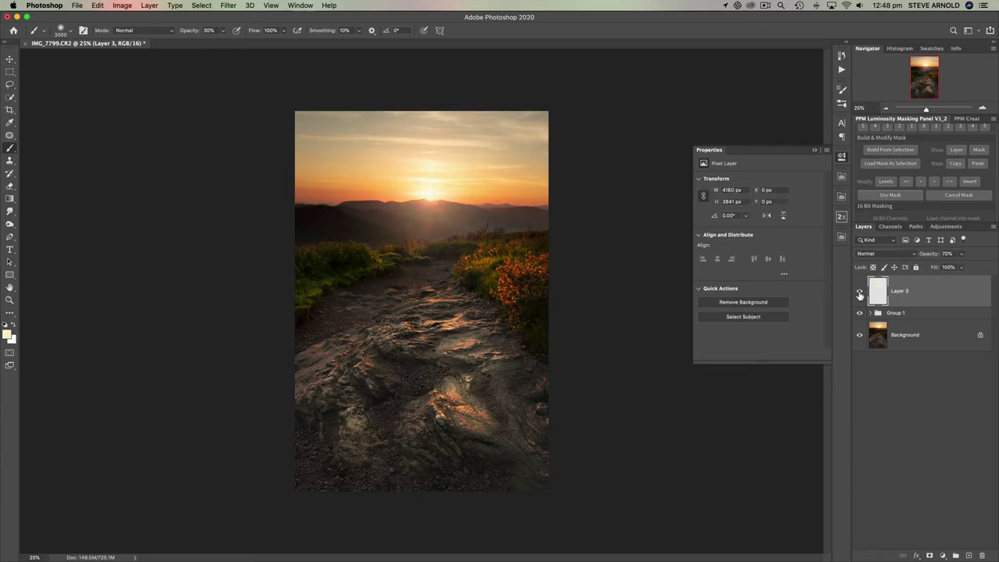
- Reduce the brush size to 400
key("bracketleft")
key("bracketleft")
key("bracketleft")
key("bracketleft")
key("bracketleft")
key("bracketleft")
key("bracketleft")
key("bracketleft")
key("bracketleft")
key("bracketleft")
key("bracketleft")
key("bracketleft")
key("bracketleft")
key("bracketleft")
key("bracketleft")
key("bracketleft")
key("bracketleft")
key("bracketleft")
key("bracketleft")
key("bracketleft")
key("bracketleft")
key("bracketleft")
key("bracketleft")
key("bracketleft")
key("bracketleft")
key("bracketleft")
- Compare the photo with and without the glow, and set Layer 3's opacity to 34%
left_click(861, 293)
left_click(860, 292)
left_click(923, 255)
left_click_drag(920, 258, 910, 258)
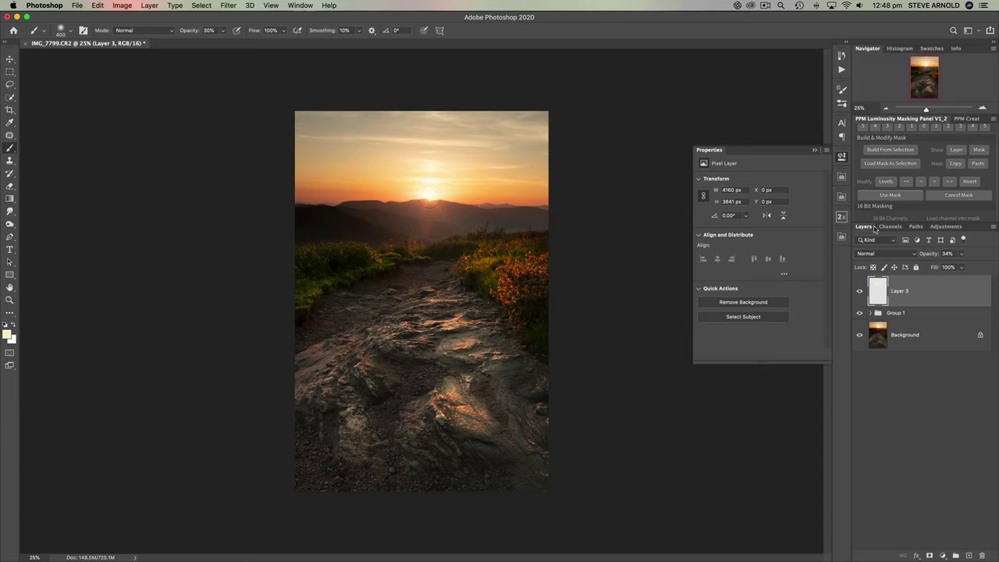
- Set Layer 3's opacity to 50% and compare the photo with and without the sun glow
left_click_drag(923, 258, 923, 259)
left_click_drag(931, 258, 934, 259)
left_click(861, 292)
left_click(860, 293)
left_click(860, 293)
left_click(861, 293)
left_click_drag(926, 258, 933, 258)
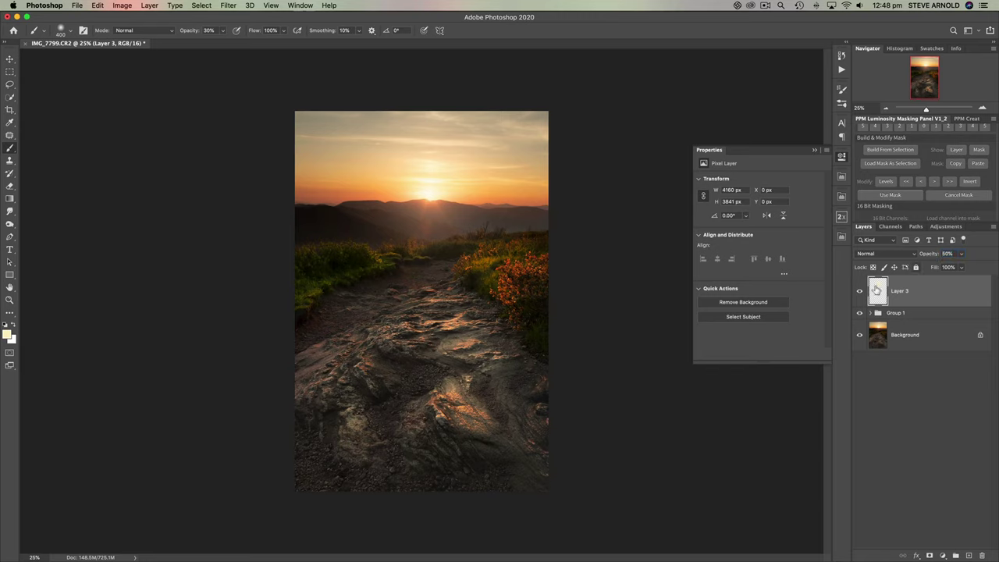
left_click(860, 292)
left_click(860, 293)
left_click(860, 293)
left_click(860, 293)
left_click(860, 293)
left_click(859, 293)
- Deselect the layers and apply the Orton effect from the luminosity masking panel's effects above Layer 3
left_click(920, 418)
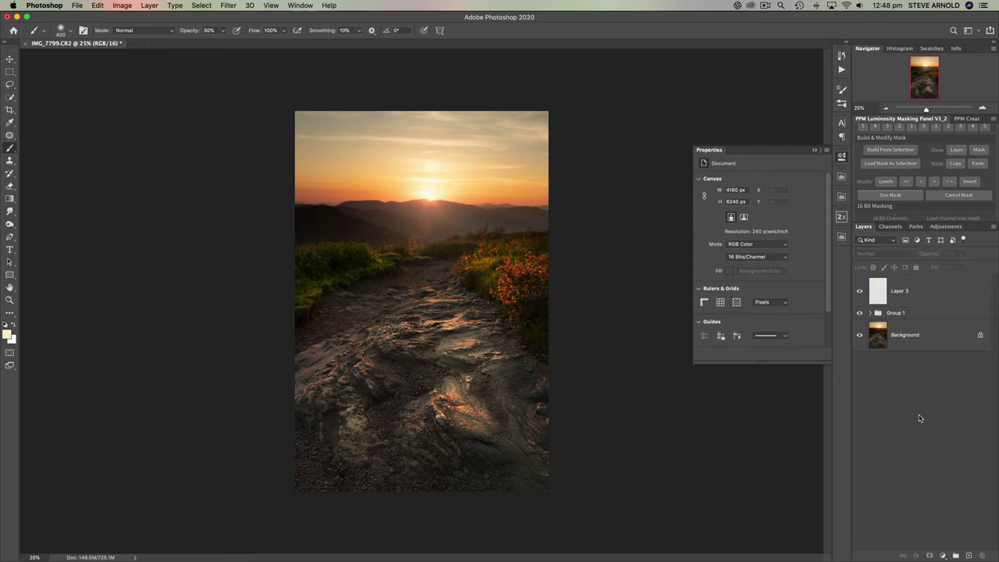
left_click_drag(941, 223, 941, 275)
scroll(933, 229, "down", 3)
scroll(937, 207, "down", 2)
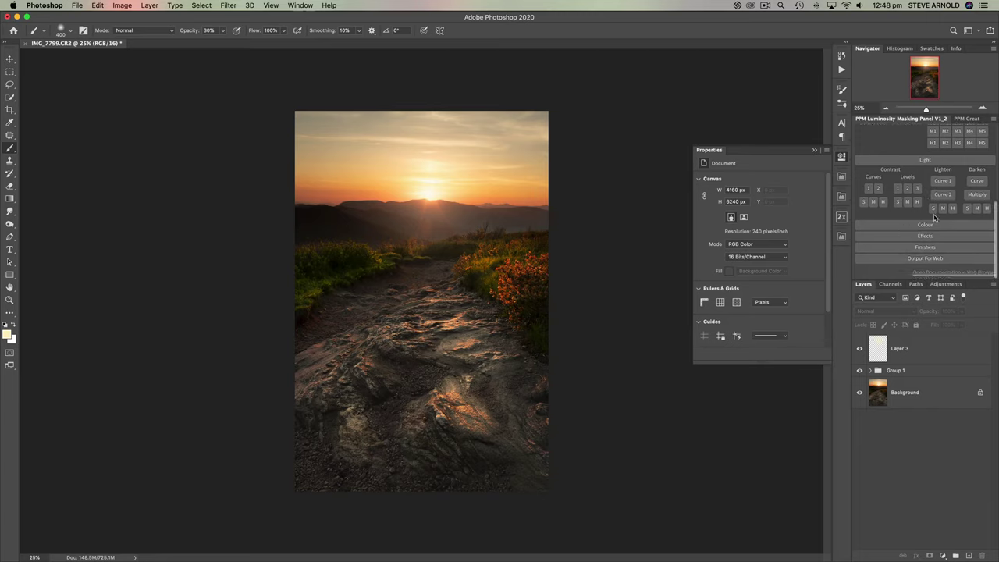
left_click(915, 237)
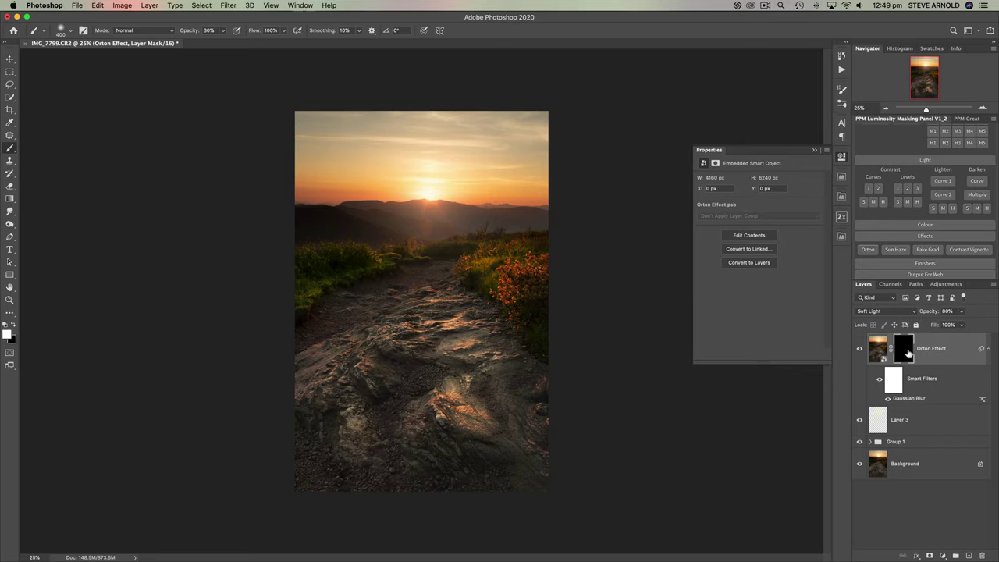
- Invert the Orton Effect layer's mask to white and set the layer's opacity to 35%
left_click(907, 354)
key("super+i")
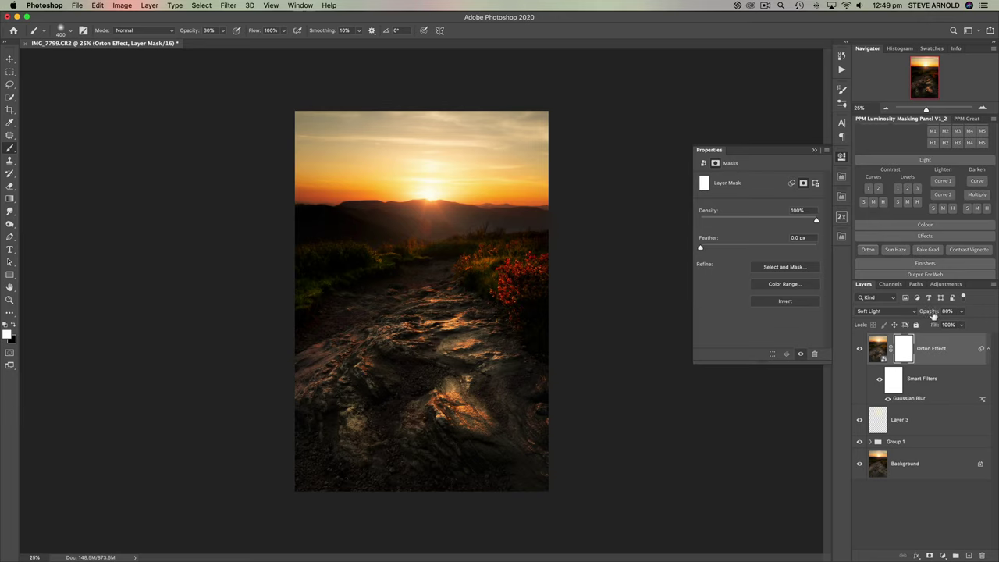
left_click_drag(929, 312, 922, 314)
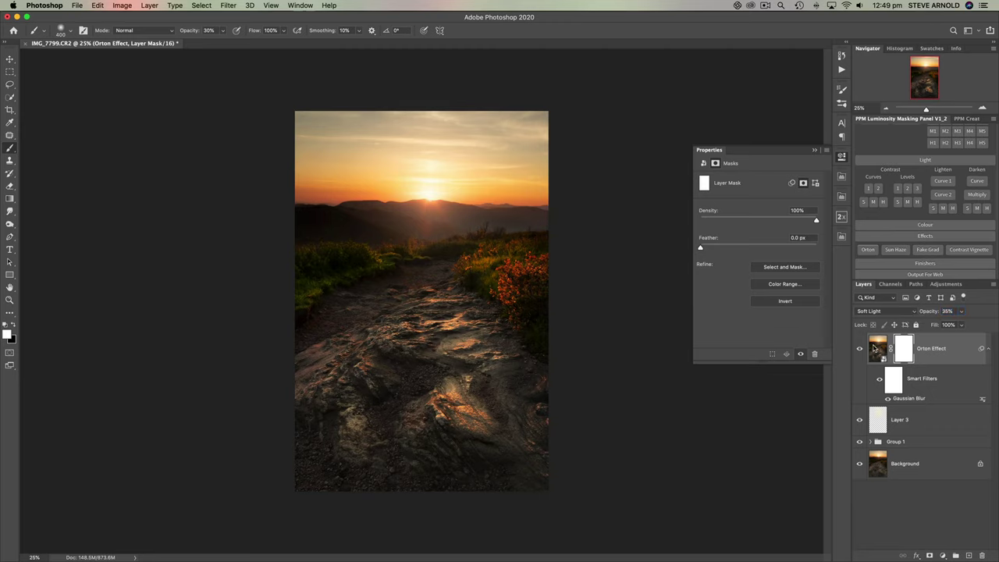
- Compare the photo with and without the Orton Effect layer, including at a small zoomed-out size
left_click(861, 349)
left_click(860, 350)
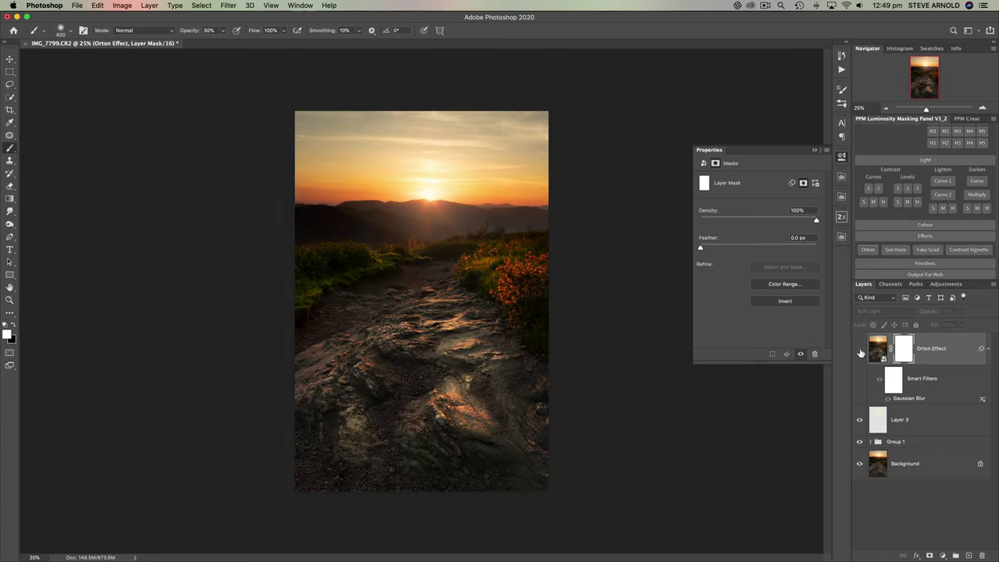
left_click(861, 350)
left_click(860, 350)
left_click(861, 350)
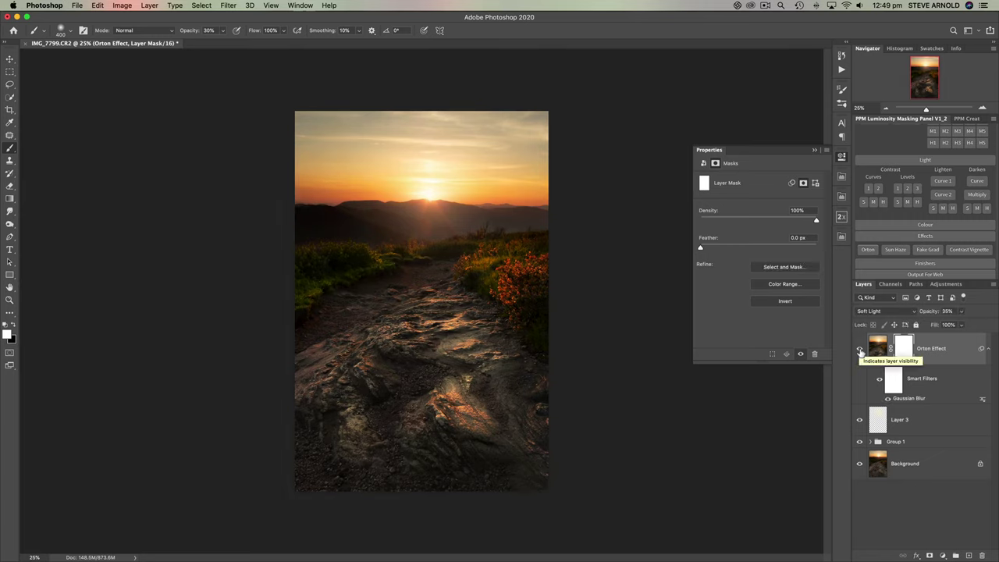
left_click(860, 350)
left_click(860, 350)
left_click(860, 350)
left_click(887, 109)
left_click(887, 109)
left_click(887, 110)
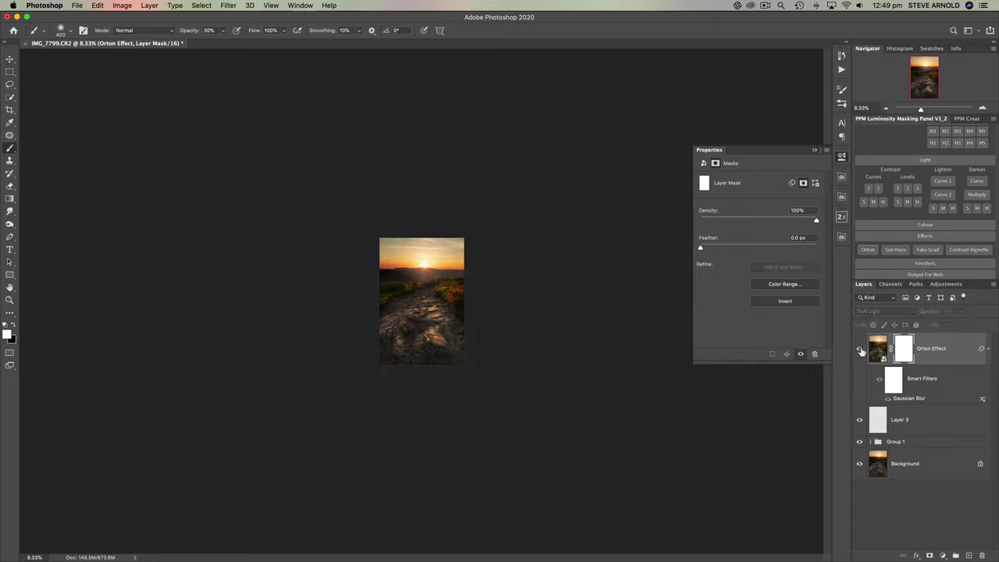
- Enlarge the photo view to 25% to examine the image with the Orton effect at a larger size
left_click(983, 109)
left_click(983, 108)
left_click(983, 108)
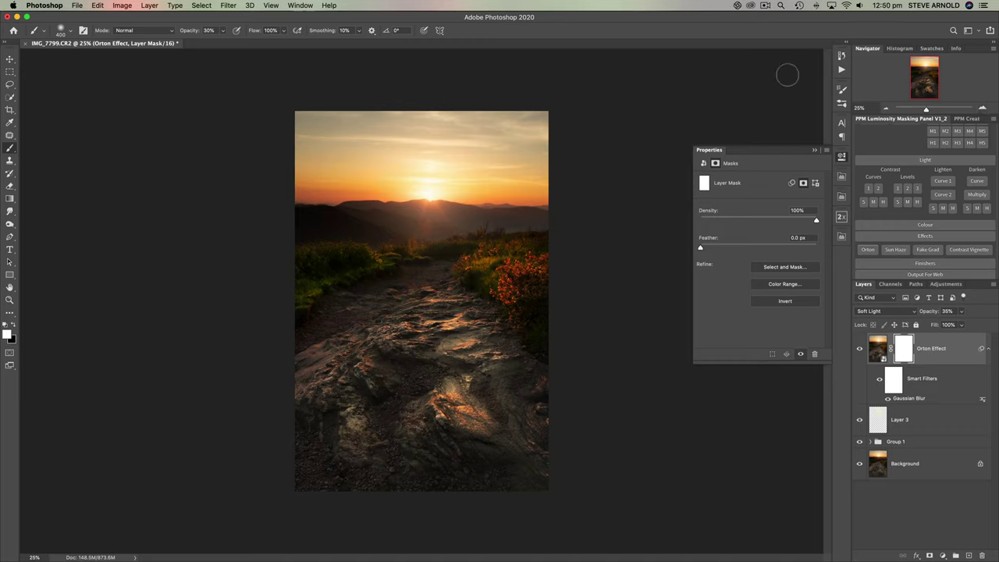